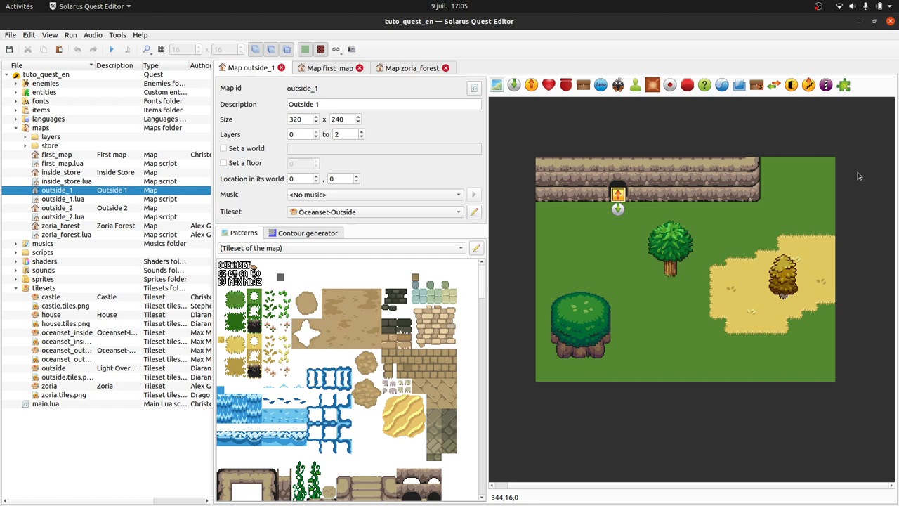
Step: Select all the grassy border tiles around the sand area and delete them
left_click(809, 237)
left_click(779, 236, "ctrl")
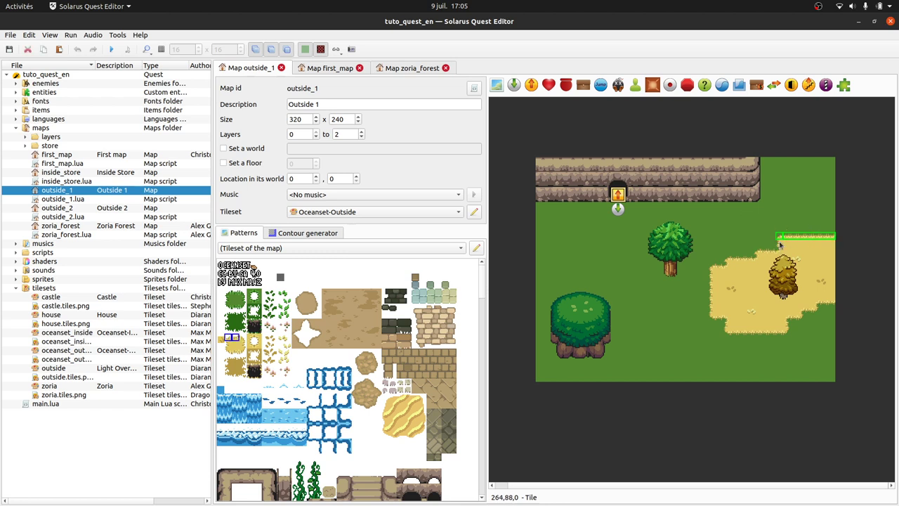
left_click_drag(780, 245, 713, 277)
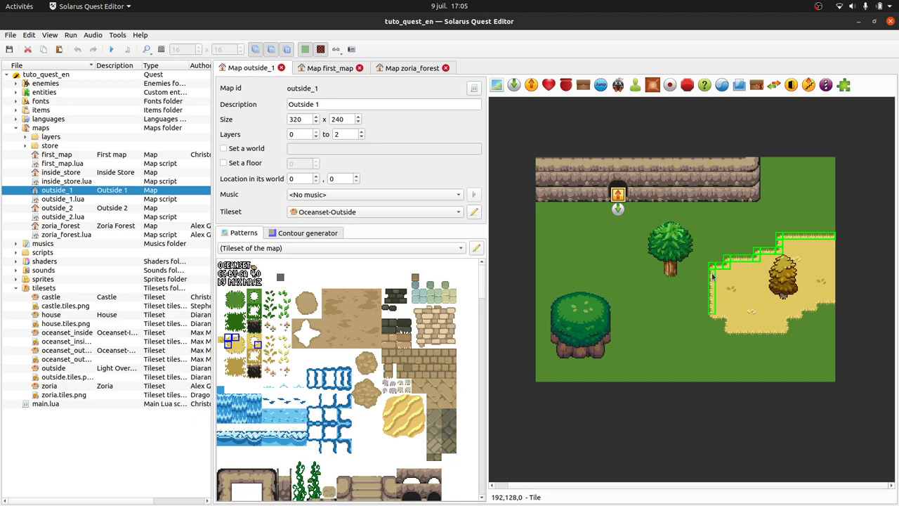
scroll(813, 267, "up", 1, "ctrl")
scroll(813, 232, "down", 1)
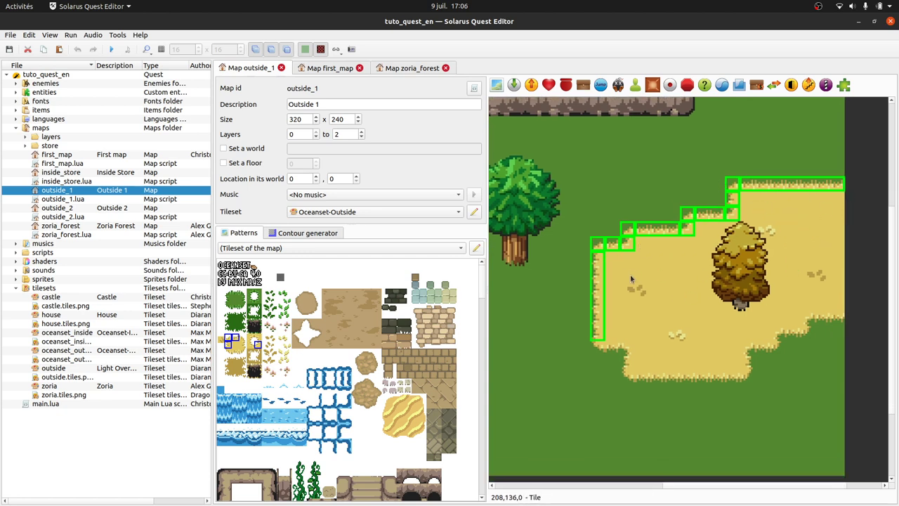
mouse_move(598, 355)
left_mouse_down()
mouse_move(625, 352)
mouse_move(625, 365)
mouse_move(740, 380)
mouse_move(749, 354)
mouse_move(779, 353)
mouse_move(784, 340)
mouse_move(840, 320)
left_mouse_up()
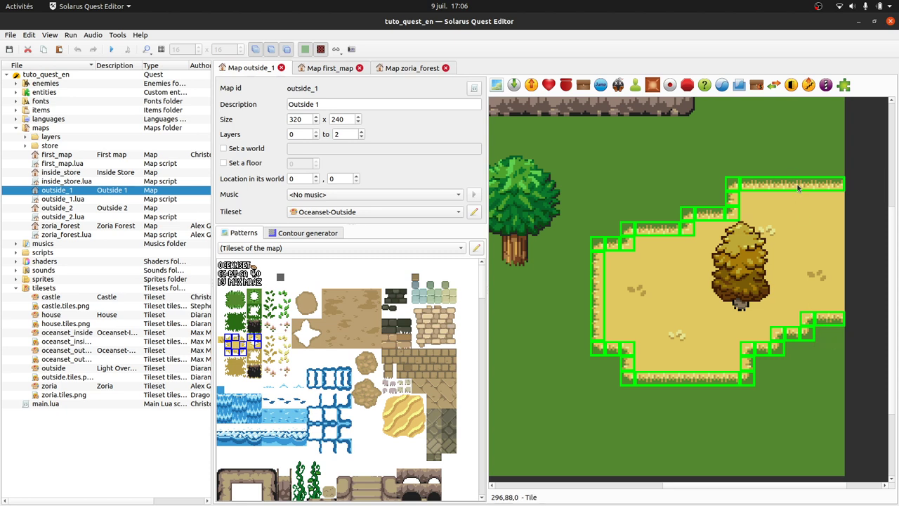
key("Delete")
Step: Select the plain sand ground tiles around the yellow tree to examine how they overlap
left_click(778, 212)
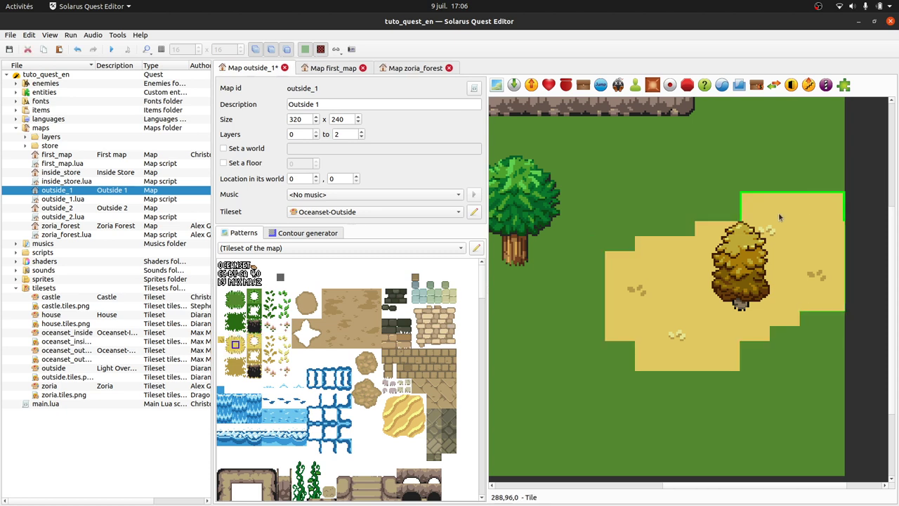
left_click(737, 239, "ctrl")
left_click(677, 248)
left_click(700, 231, "ctrl")
left_click(639, 316, "ctrl")
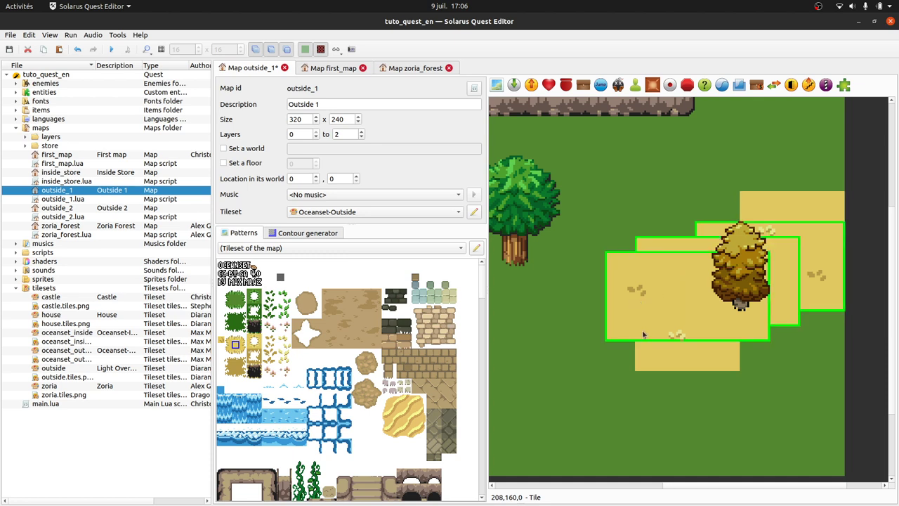
left_click(881, 256)
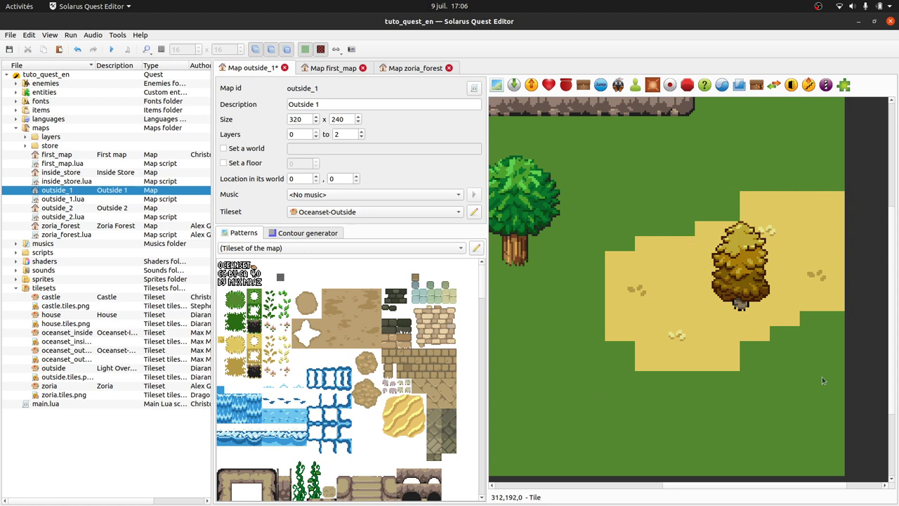
Step: Duplicate a sand ground tile and resize the copy into a narrow vertical path strip directly below the sand area
scroll(829, 291, "down", 2)
left_click(796, 263)
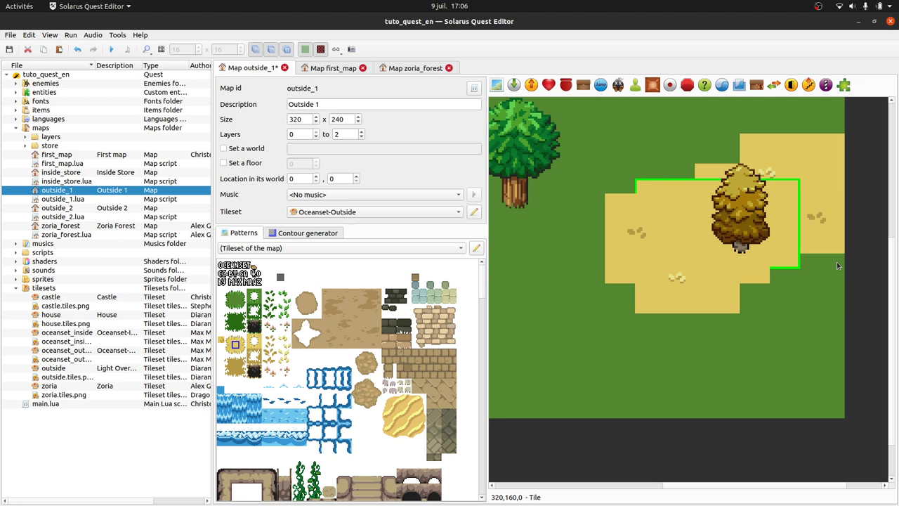
key("ctrl+c")
key("ctrl+v")
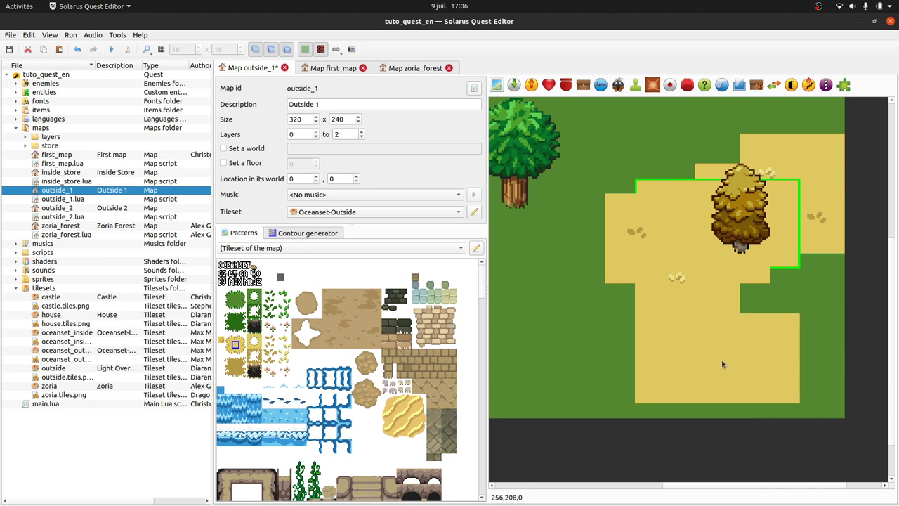
left_click_drag(725, 362, 687, 387)
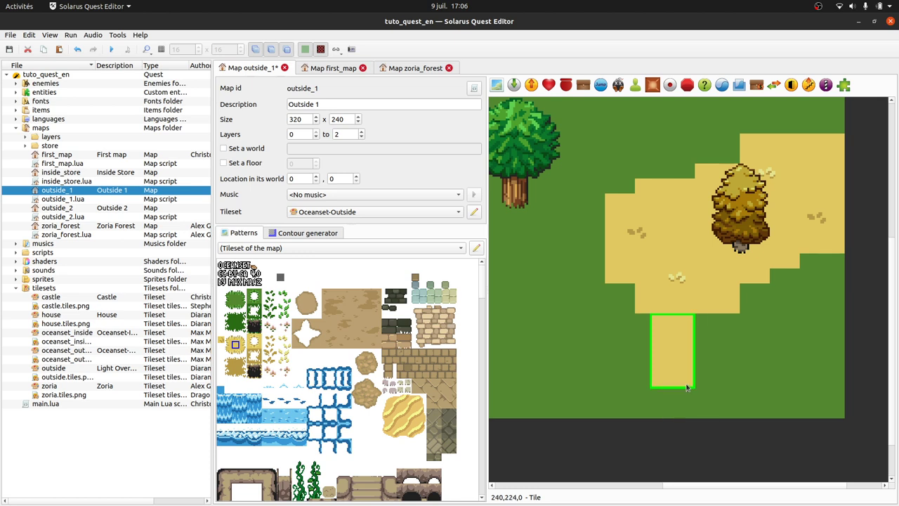
Step: Duplicate the path strip and place the copy slightly lower and to the right, reaching the map's lower edge
key("ctrl+c")
key("ctrl+v")
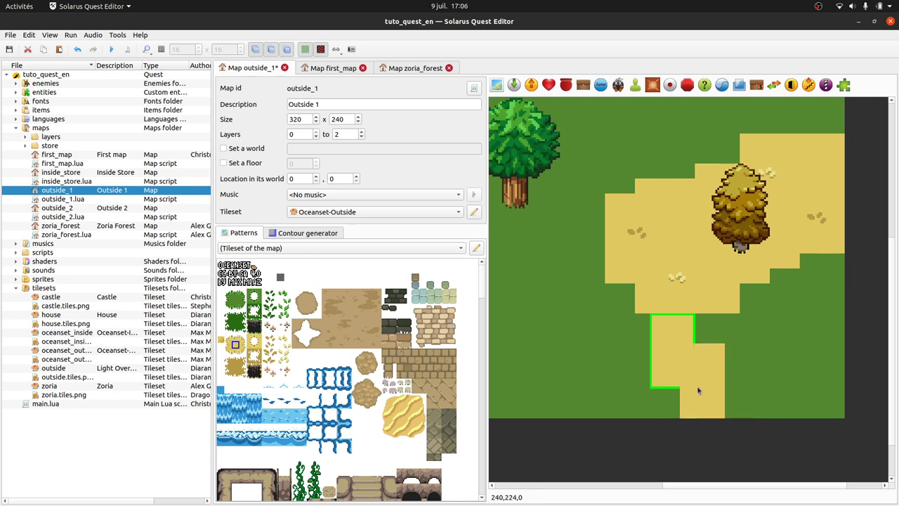
left_click(689, 386)
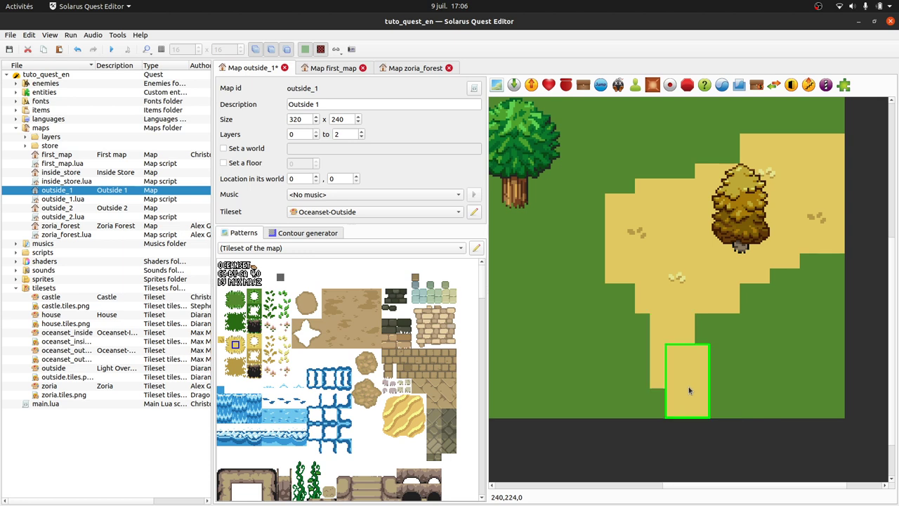
left_click(735, 375)
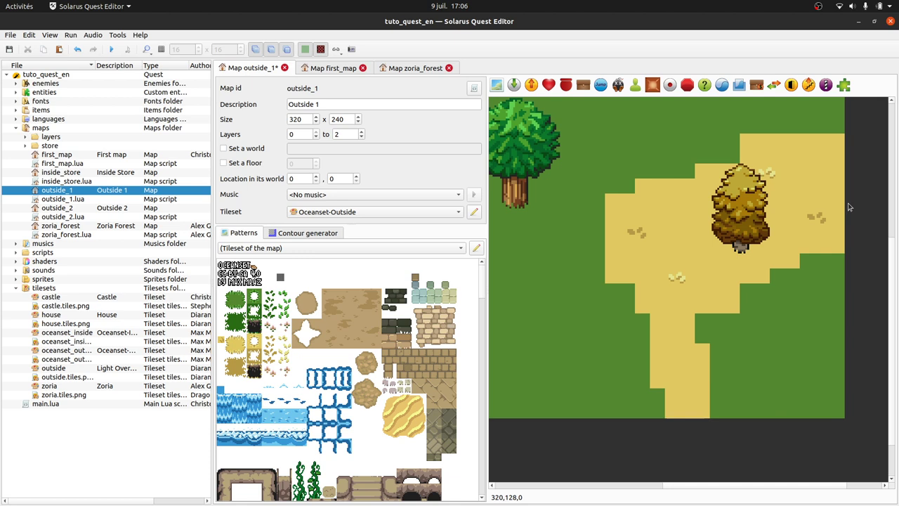
Step: Examine the four large overlapping sand rectangles that form the irregular sand area, then clear the selection
scroll(779, 168, "up", 2)
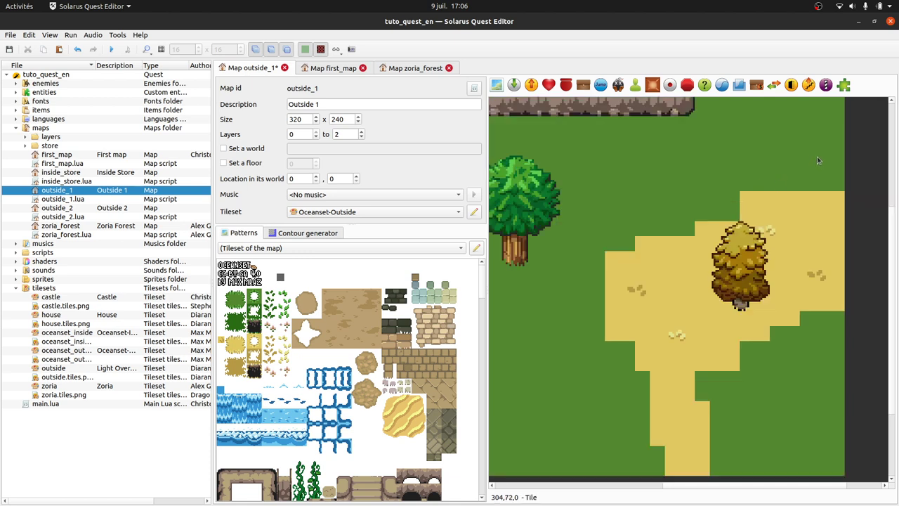
scroll(836, 207, "down", 2)
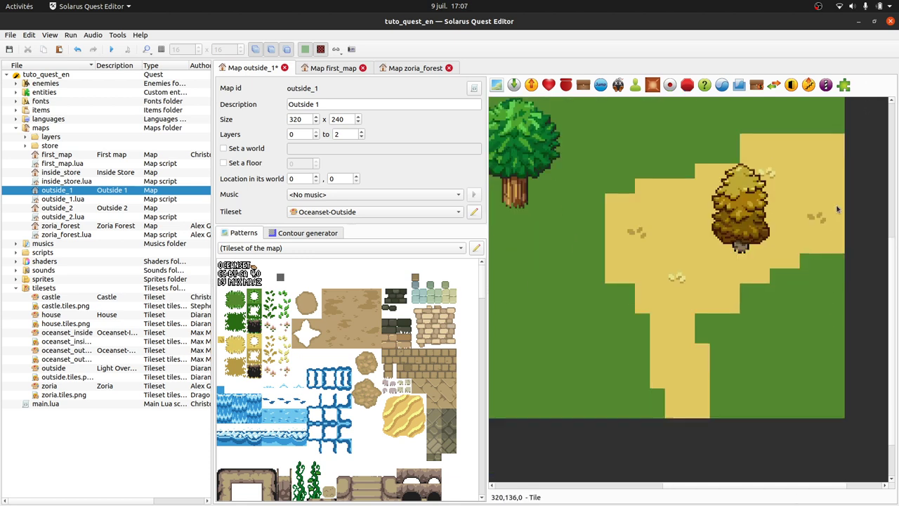
left_click(829, 140)
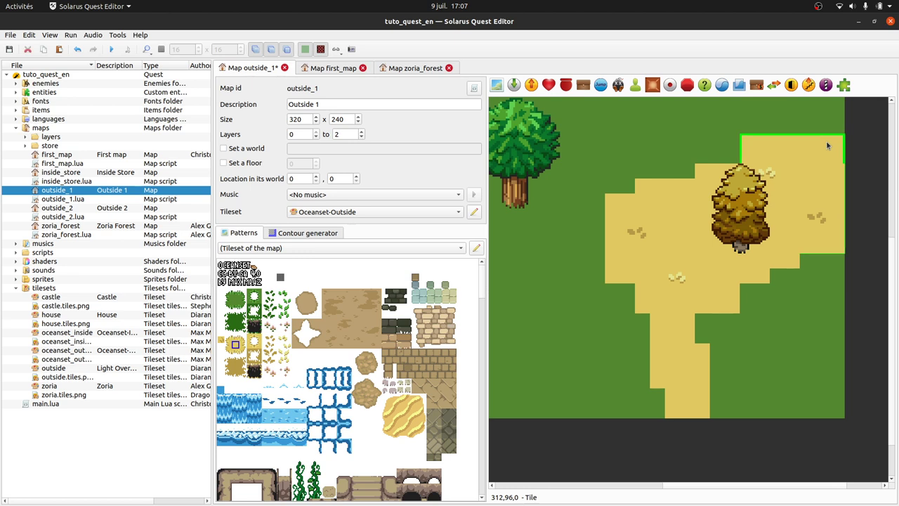
left_click(720, 183, "ctrl")
left_click(706, 175, "ctrl")
left_click(615, 261, "ctrl")
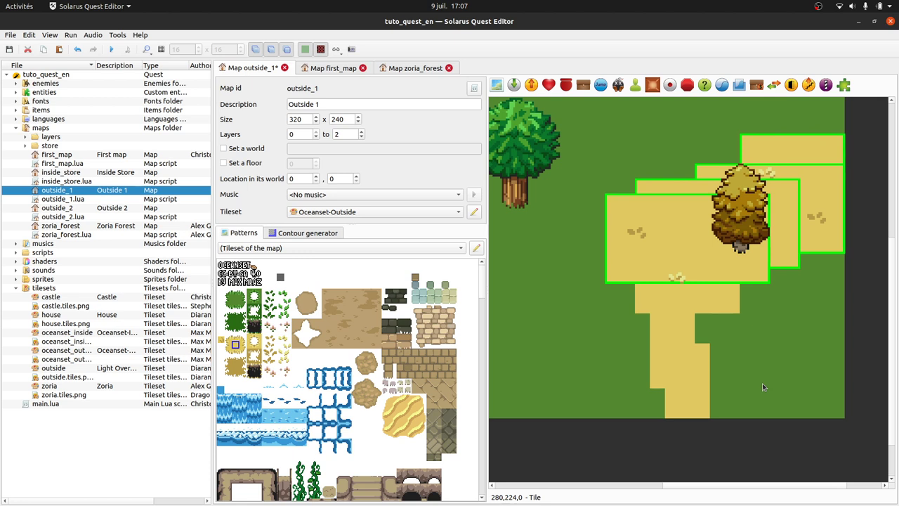
left_click(779, 428)
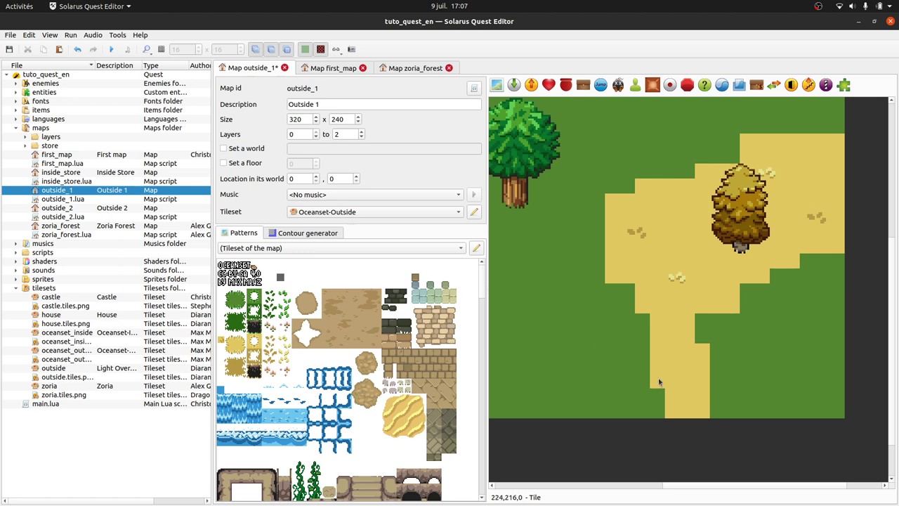
Step: Place a copy of the narrow sand strip at the upper right of the sand area, sticking out above its upper edge
left_click(677, 379)
left_click(813, 156)
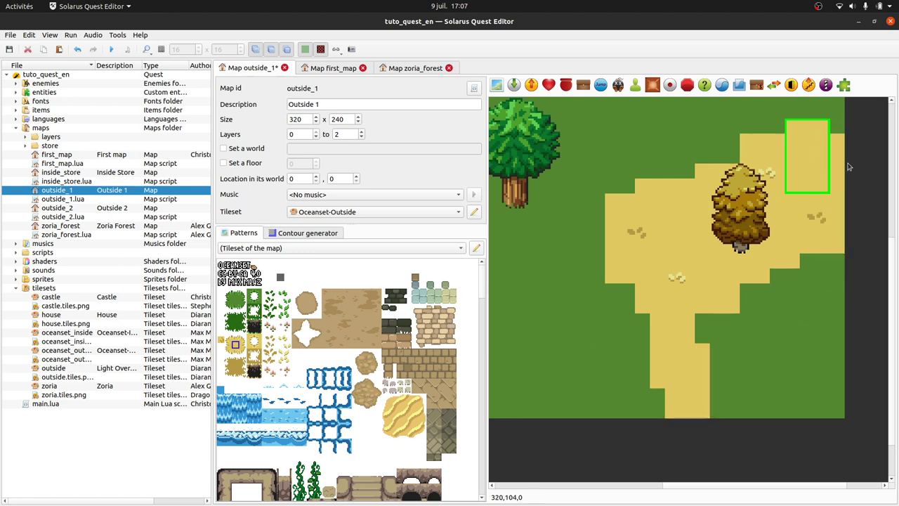
left_click(869, 178)
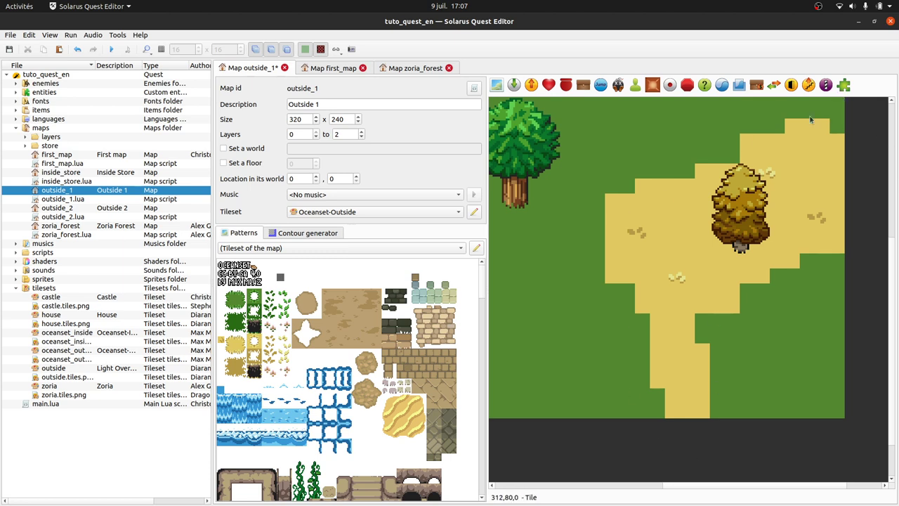
Step: Place stretched upper-border sand tiles along each stepped upper edge of the sand area
left_click(235, 339)
right_click_drag(806, 120, 820, 116)
right_click_drag(763, 126, 748, 129)
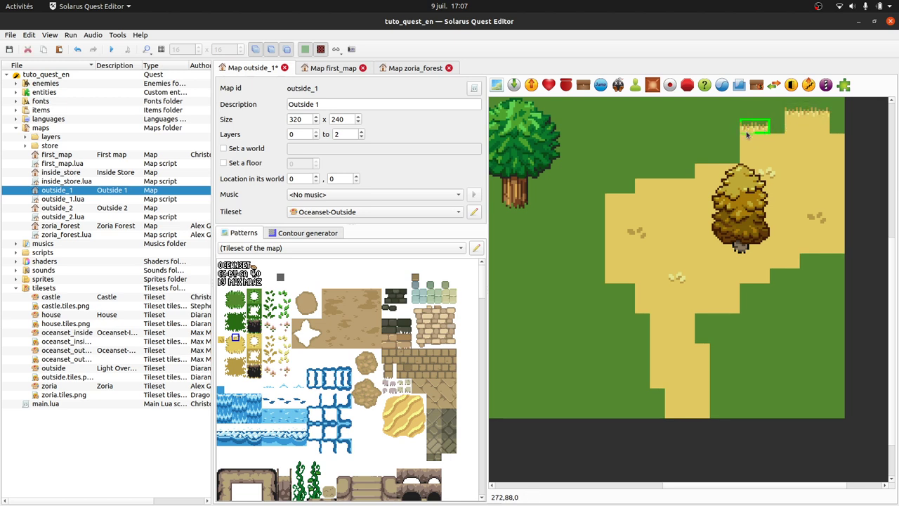
left_click(703, 160)
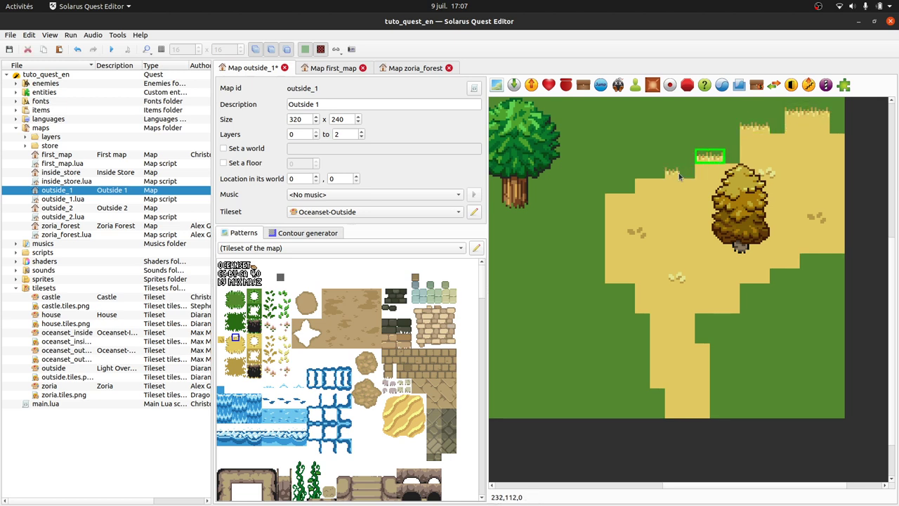
right_click_drag(658, 176, 637, 180)
right_click(611, 187)
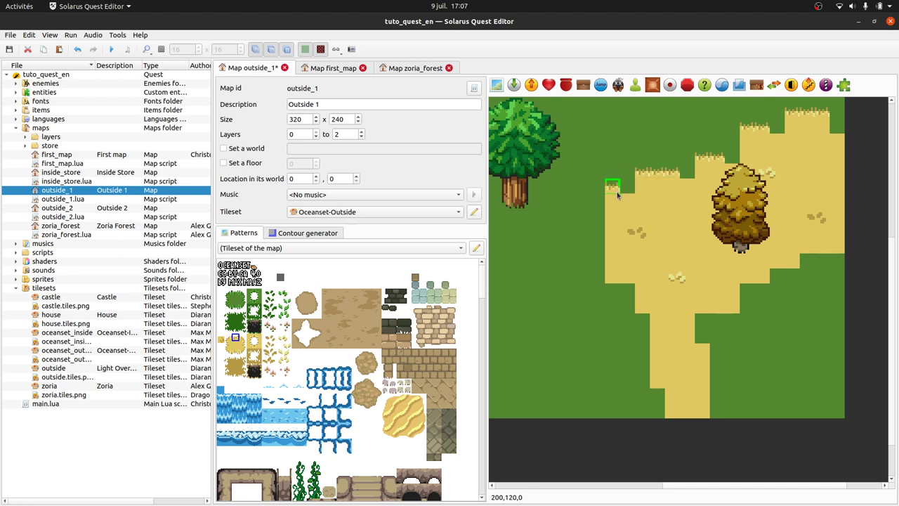
Step: Place lower-border sand tiles along the exposed lower edges of the main sand area, stretching them where needed
left_click(236, 352)
left_click(615, 292)
left_click_drag(718, 322, 738, 321)
left_click(762, 291)
left_click(793, 275)
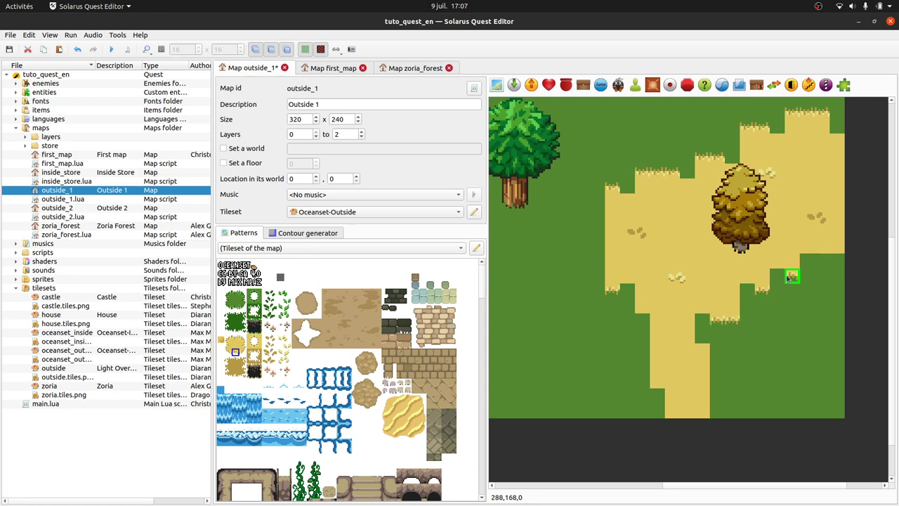
left_click(830, 261)
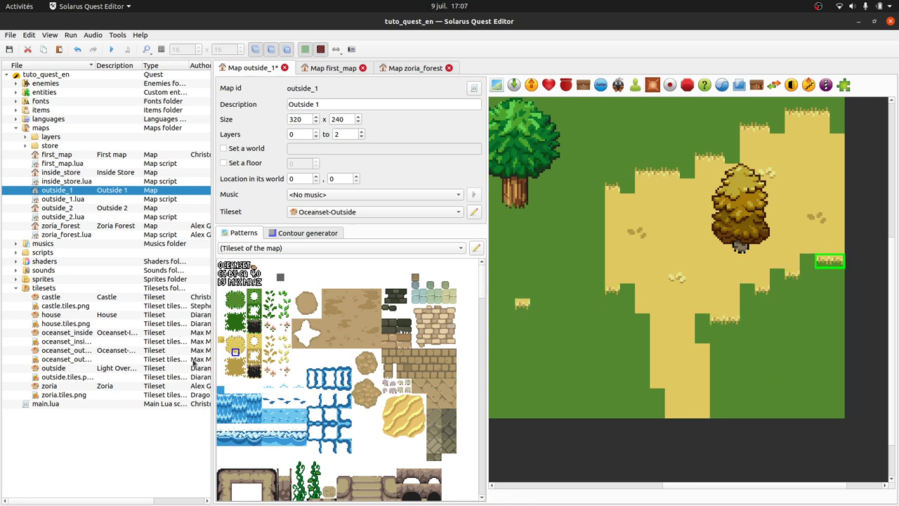
Step: Place left-border sand tiles down the left edges of the sand area and path, and beside the upper step
left_click(228, 345)
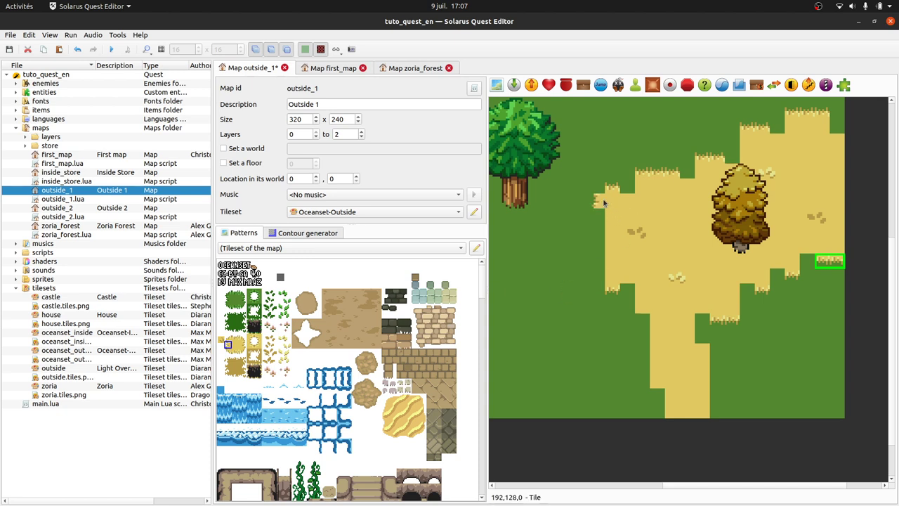
left_click(602, 237)
left_click_drag(602, 238, 601, 283)
left_click(623, 305)
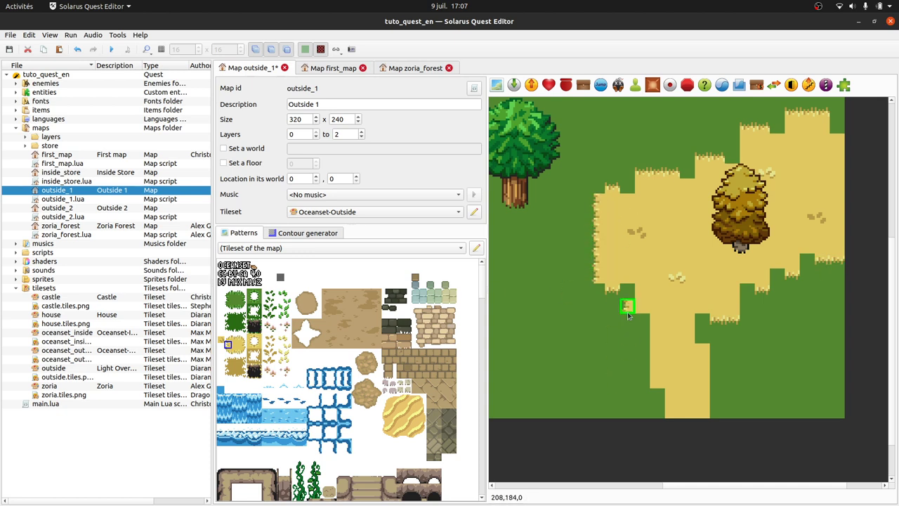
left_click(638, 336)
left_click_drag(638, 335, 641, 388)
left_click(658, 411)
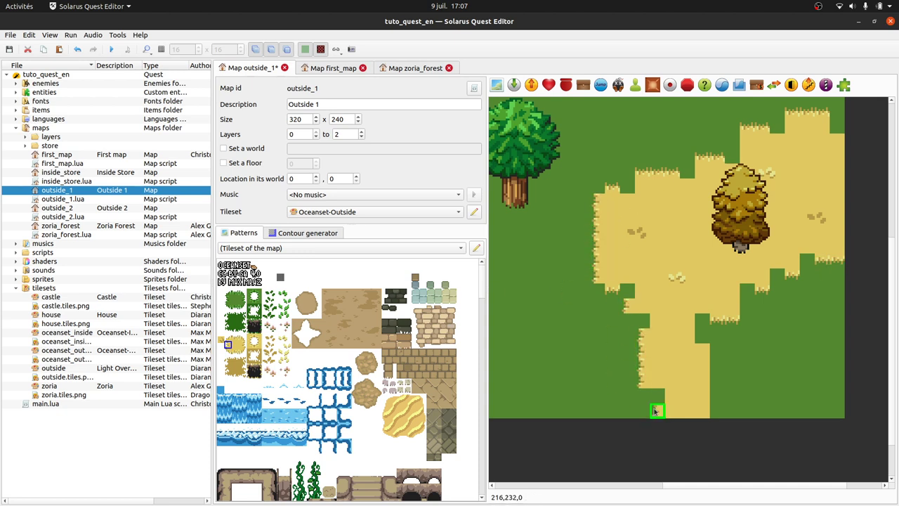
left_click(728, 141)
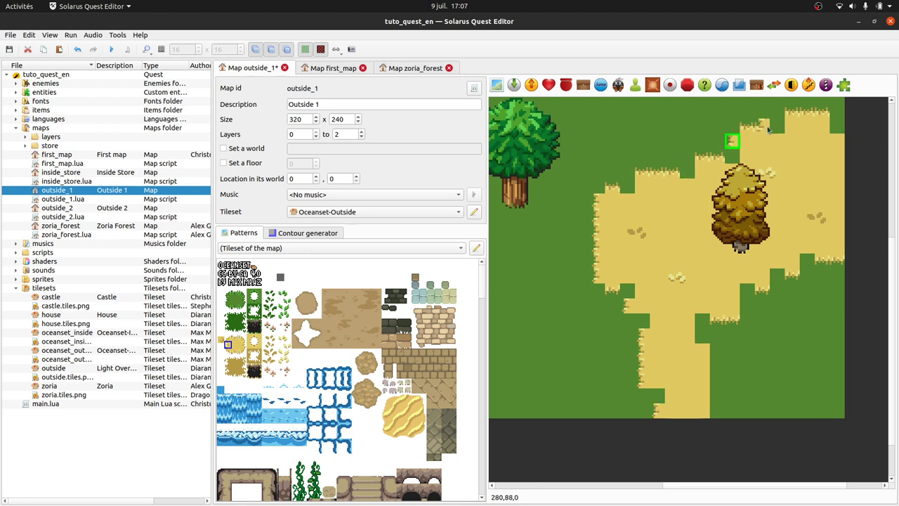
Step: Place right-border sand tiles along the lower path's right edge and at the step just above it
left_click(243, 344)
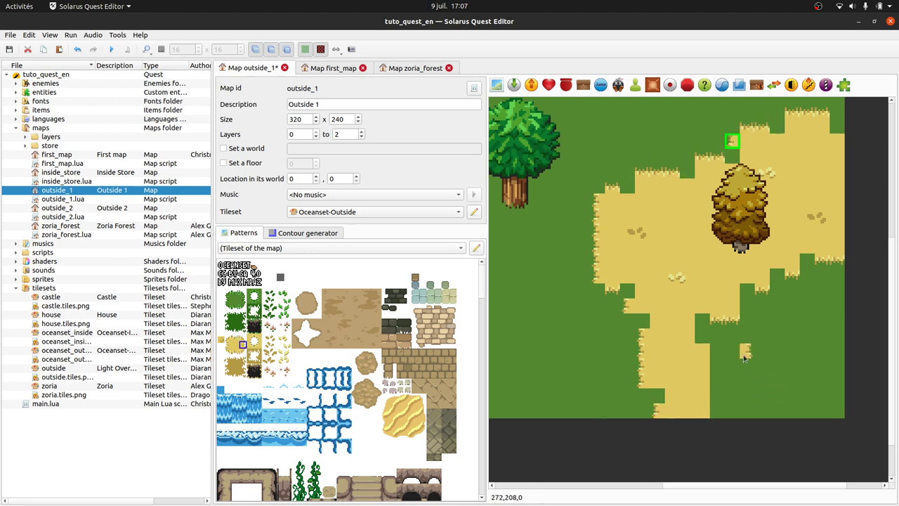
left_click_drag(715, 356, 717, 414)
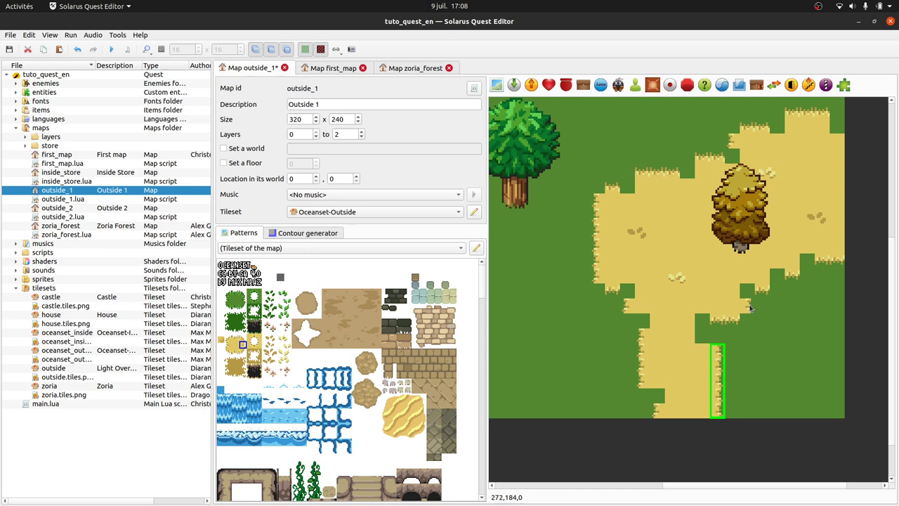
left_click(747, 306)
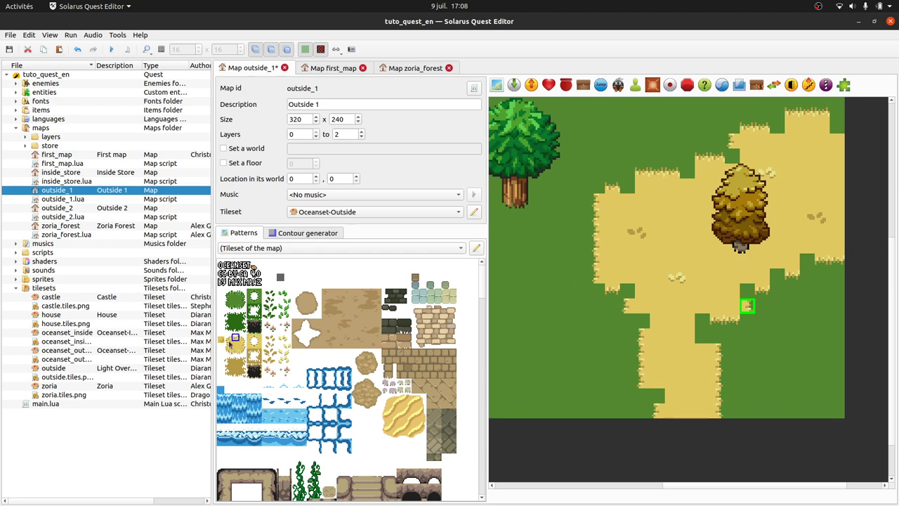
Step: Examine the sand border patterns in the tileset: the four edges, the outer corners and the inner corners
scroll(227, 349, "up", 1, "ctrl")
left_click(231, 340, "ctrl")
left_click(232, 327, "ctrl")
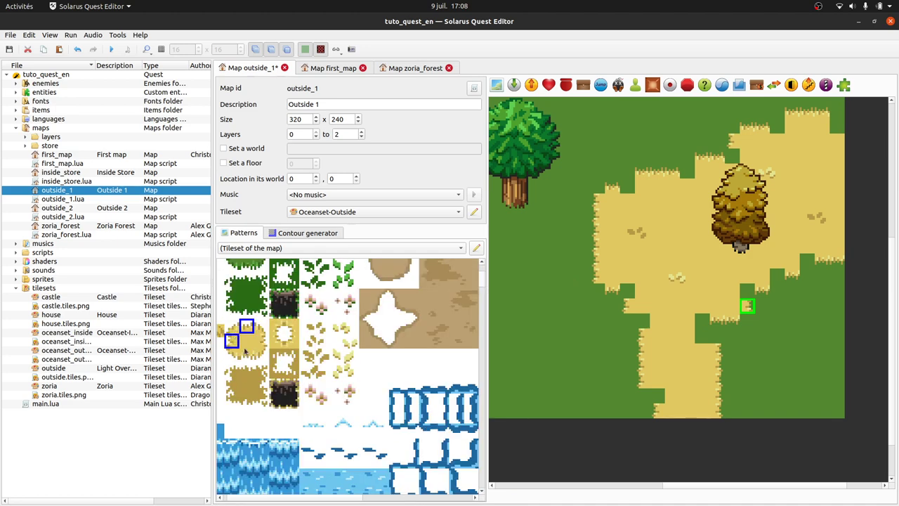
left_click(247, 354, "ctrl")
left_click(263, 342, "ctrl")
left_click(232, 327)
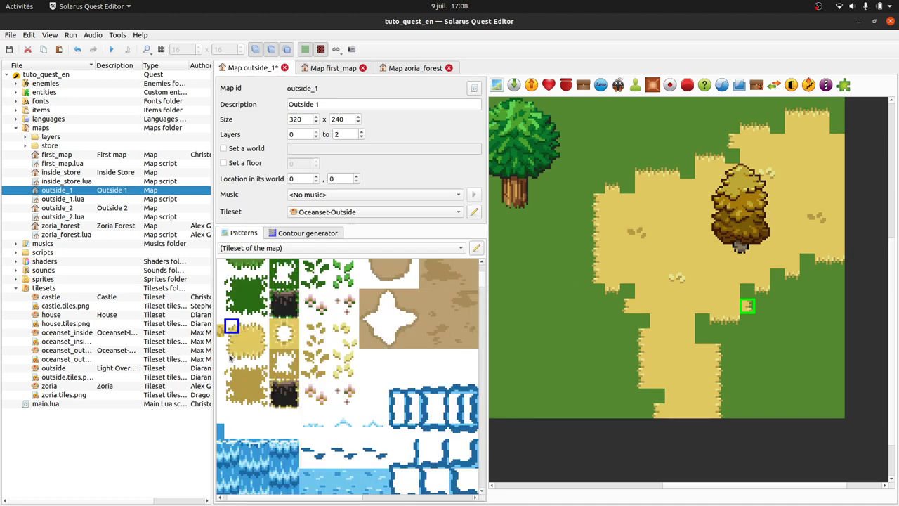
left_click(232, 356, "ctrl")
left_click(262, 356, "ctrl")
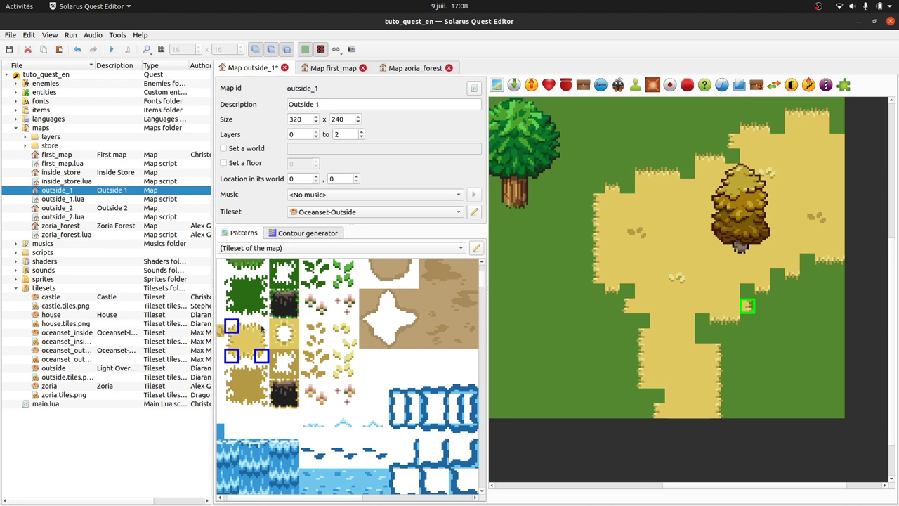
left_click(276, 327)
left_click(276, 340, "ctrl")
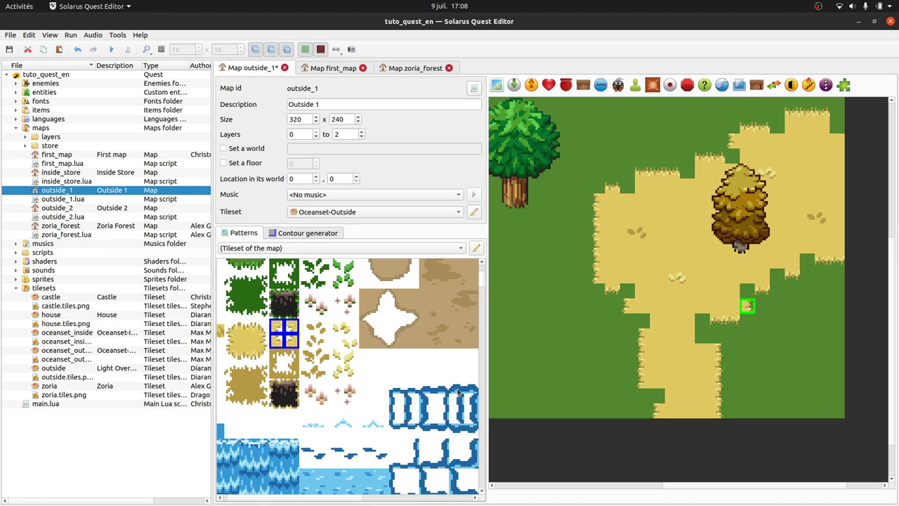
left_click(390, 378)
Step: Place upper-left outer corner sand tiles on the steps of the upper edge and an upper-right corner at its far right end
left_click(232, 327)
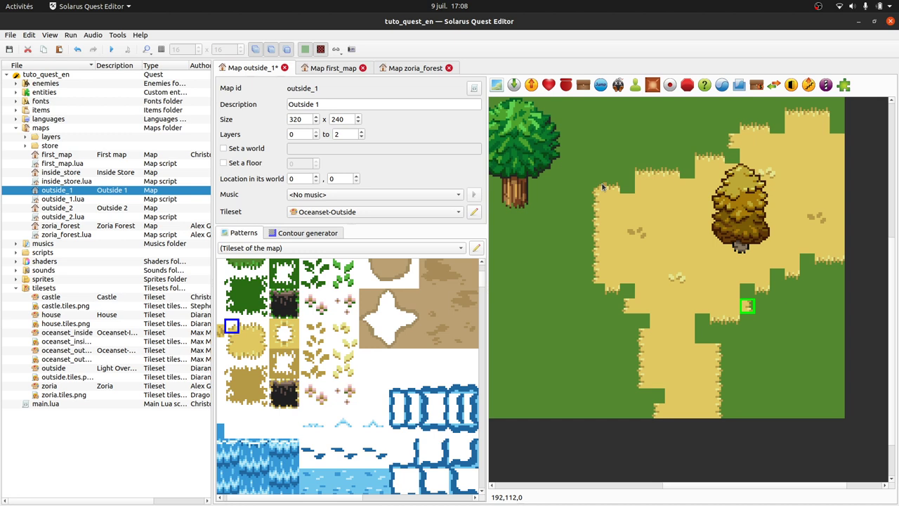
left_click(735, 129)
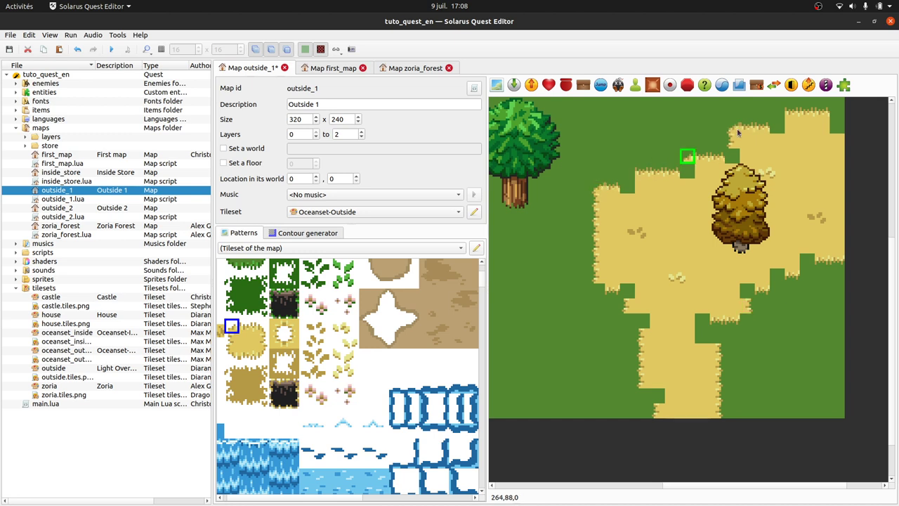
left_click(778, 114)
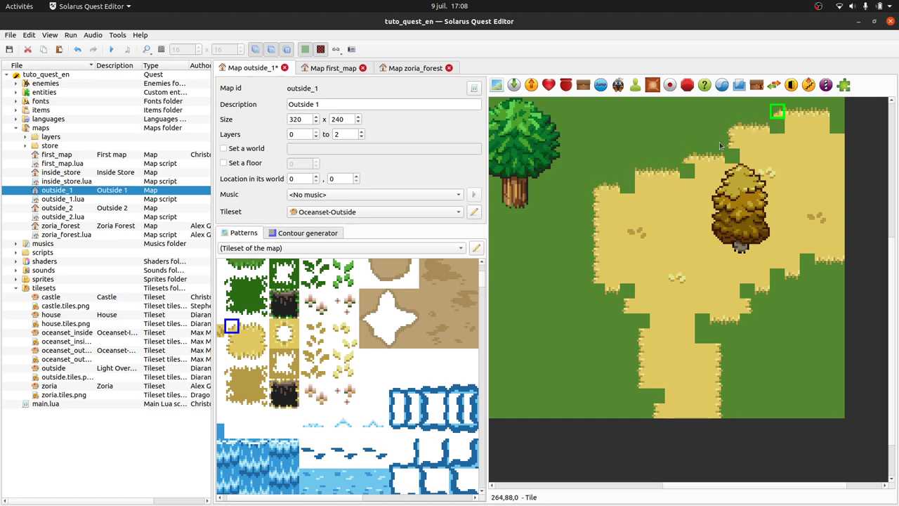
left_click(262, 327)
left_click(838, 113)
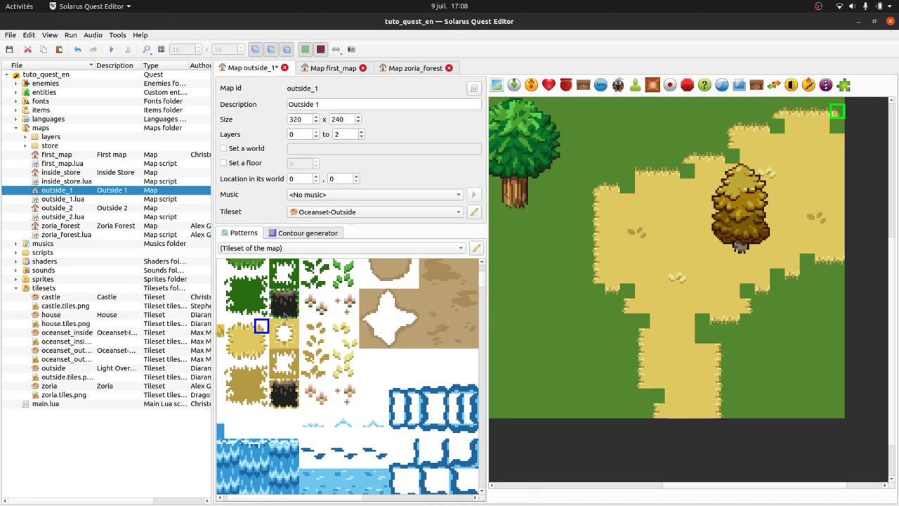
Step: Place lower-left outer corner sand tiles down the left side of the area and path, and fill the notches beside them with inner corner tiles
left_click(261, 356)
left_click(231, 356)
left_click(598, 291)
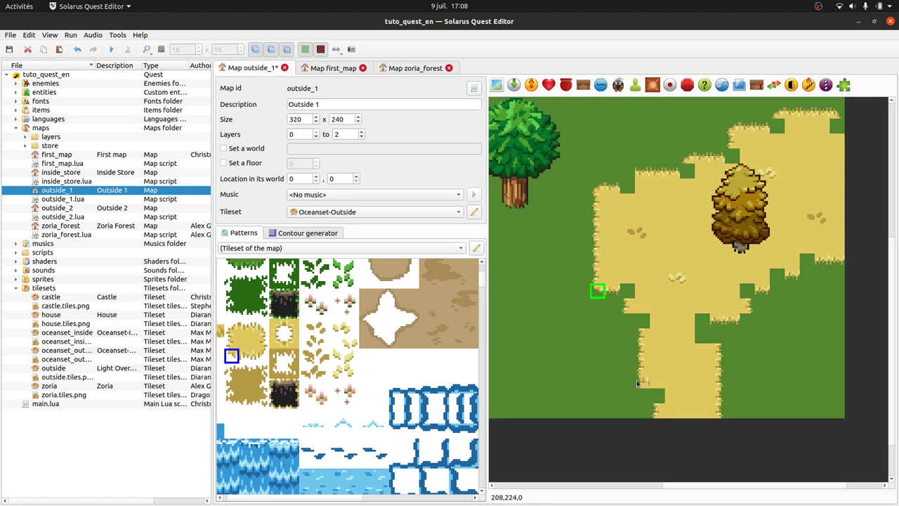
left_click(628, 320)
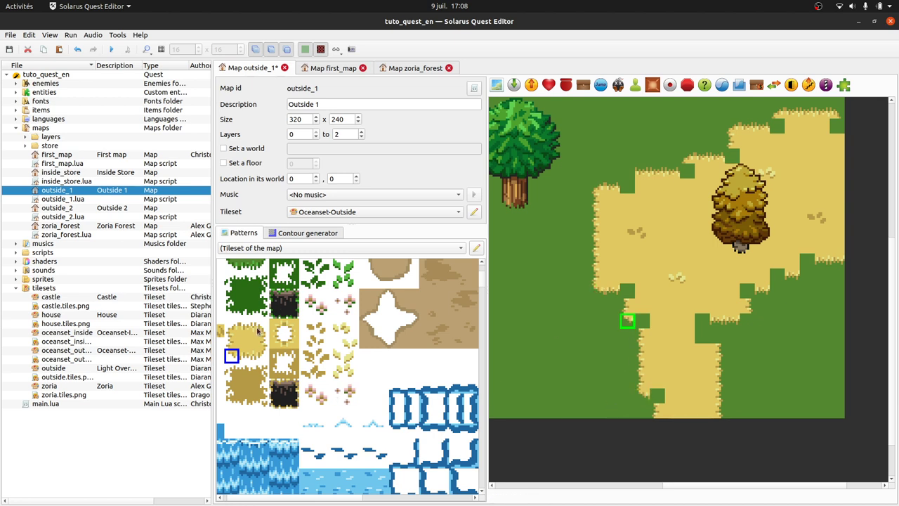
mouse_move(288, 326)
left_mouse_down()
mouse_move(319, 329)
mouse_move(291, 325)
left_mouse_up()
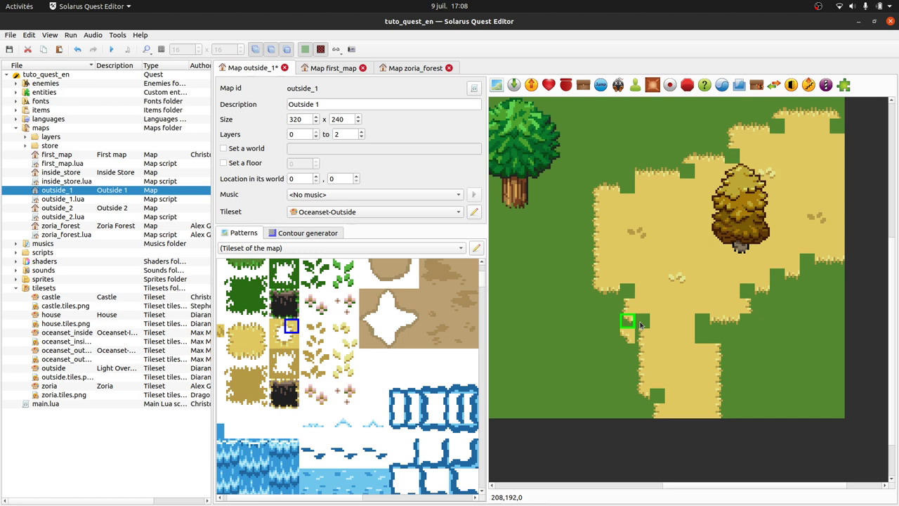
left_click(642, 321)
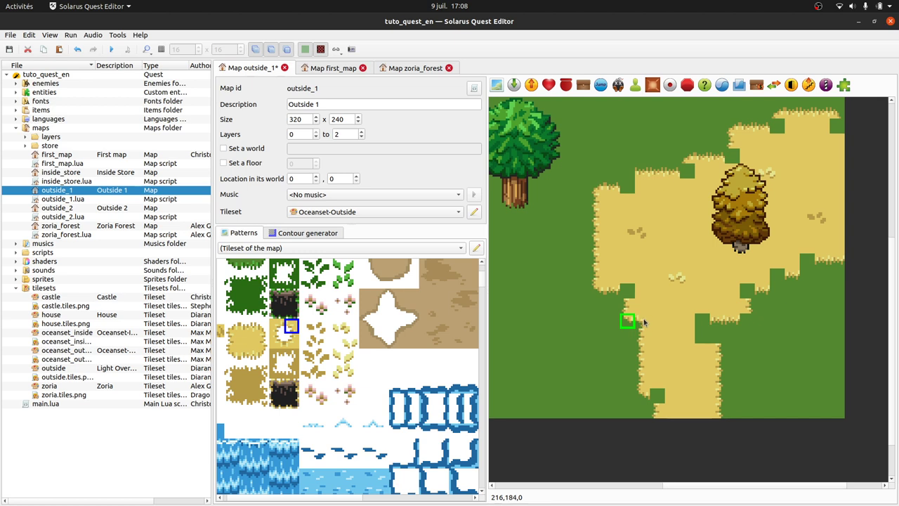
left_click(657, 396)
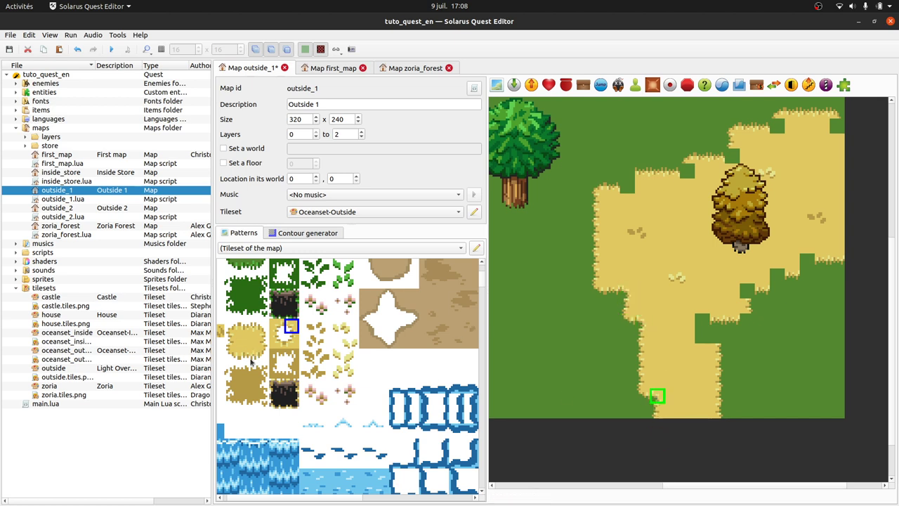
Step: Place an upper-right outer corner on the path's right edge and two inner corner tiles where the path meets the sand area
left_click(247, 328)
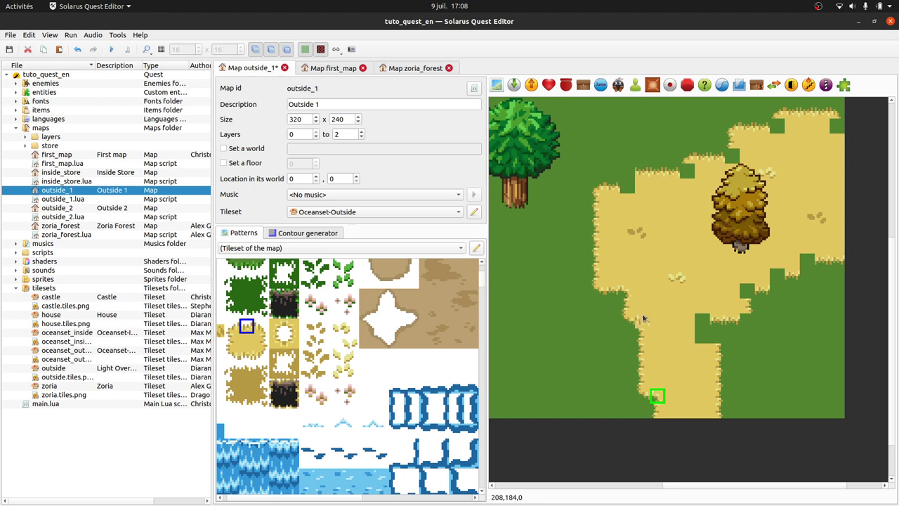
left_click(523, 338)
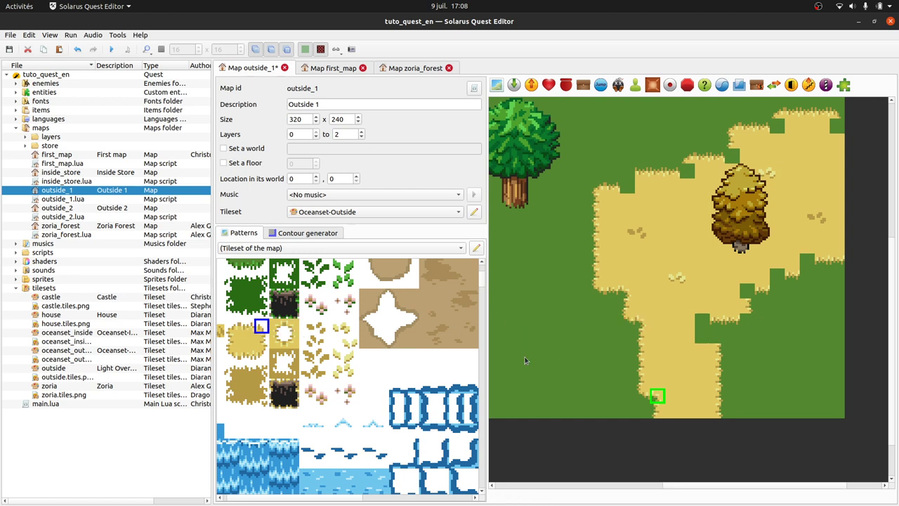
left_click(716, 336)
left_click(276, 328)
left_click(703, 321)
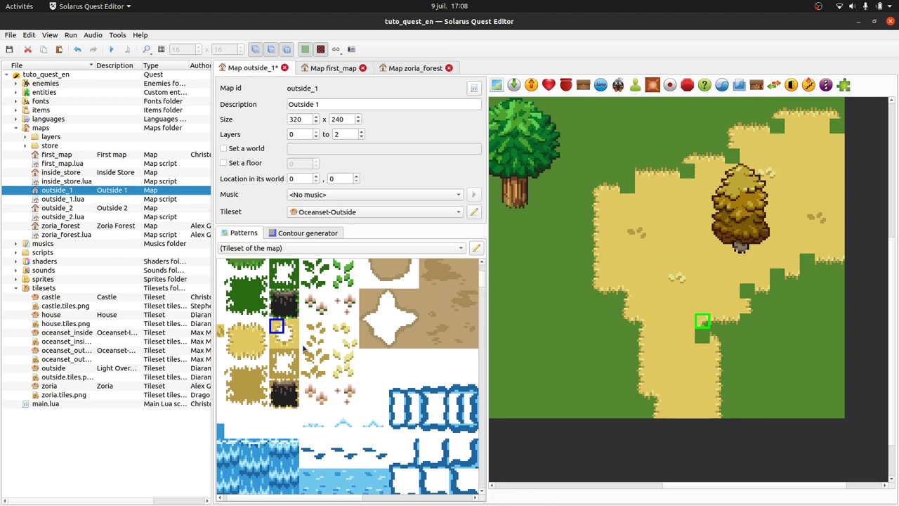
left_click(276, 341)
left_click(703, 336)
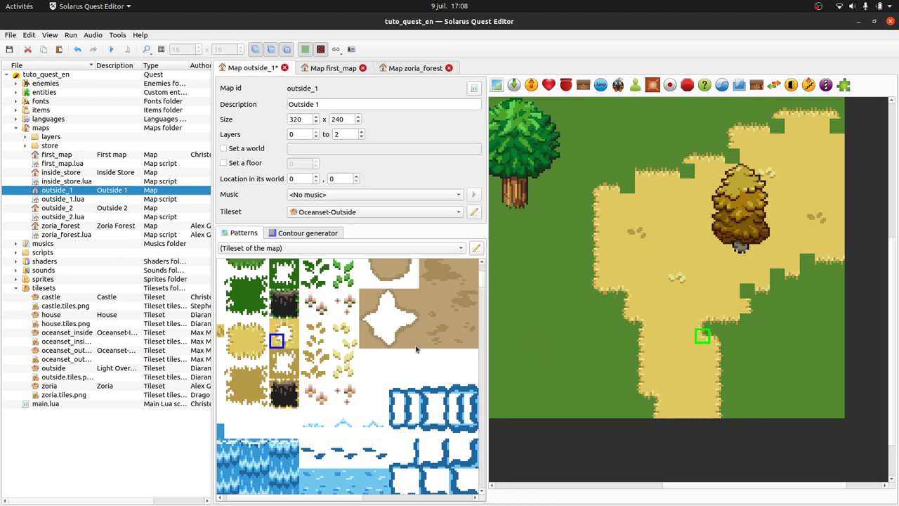
Step: Place matching inner and lower-right outer corner sand tiles along the stepped lower-right edge of the sand area
left_click(276, 327)
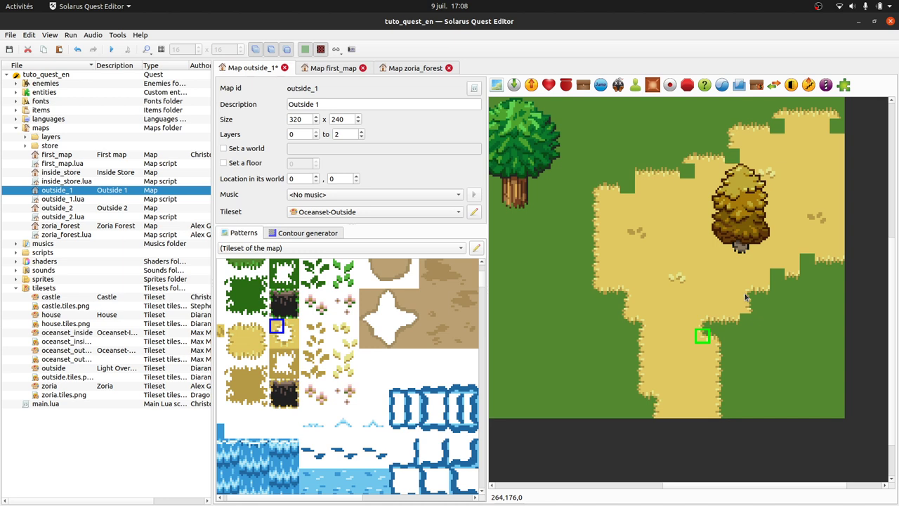
left_click(780, 277)
left_click_drag(781, 276, 809, 261)
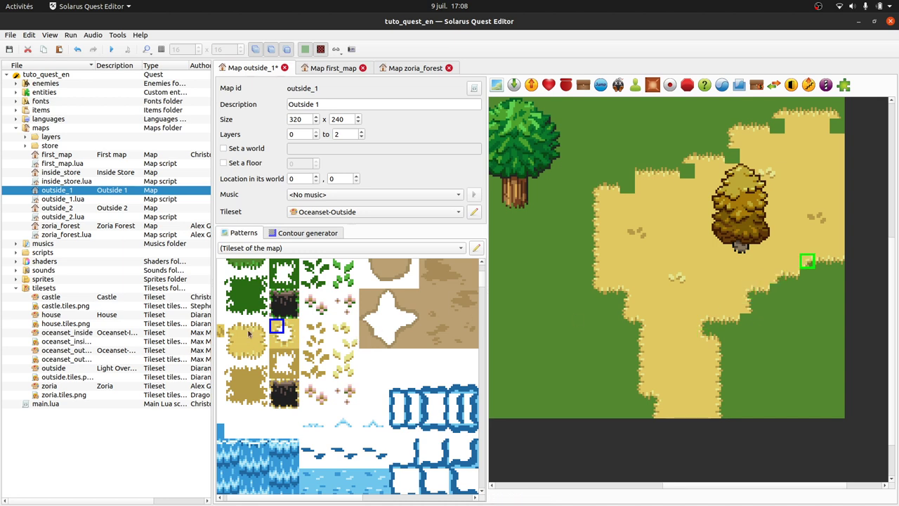
left_click(261, 356)
left_click(743, 321)
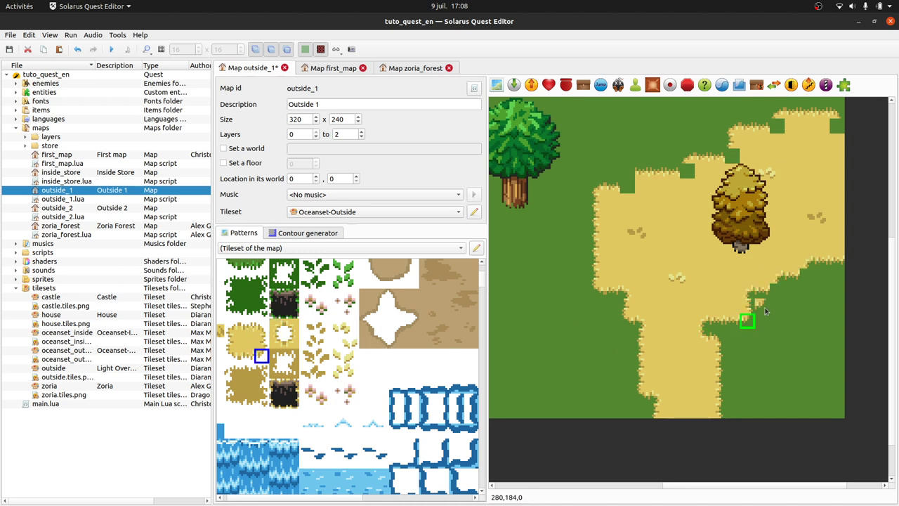
left_click_drag(773, 297, 806, 276)
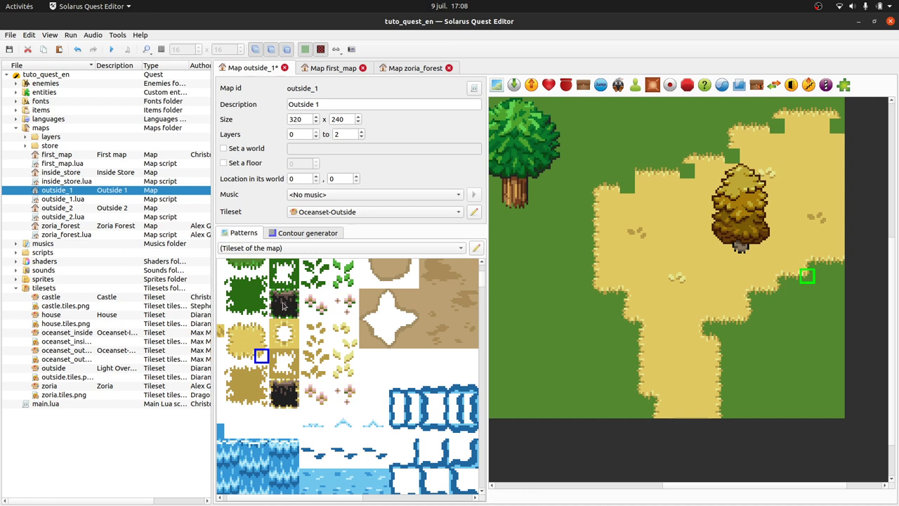
Step: Fill the notches along the stepped upper edge, including the one at the map's right border, with inner corner sand tiles
left_click(291, 341)
left_click(629, 187)
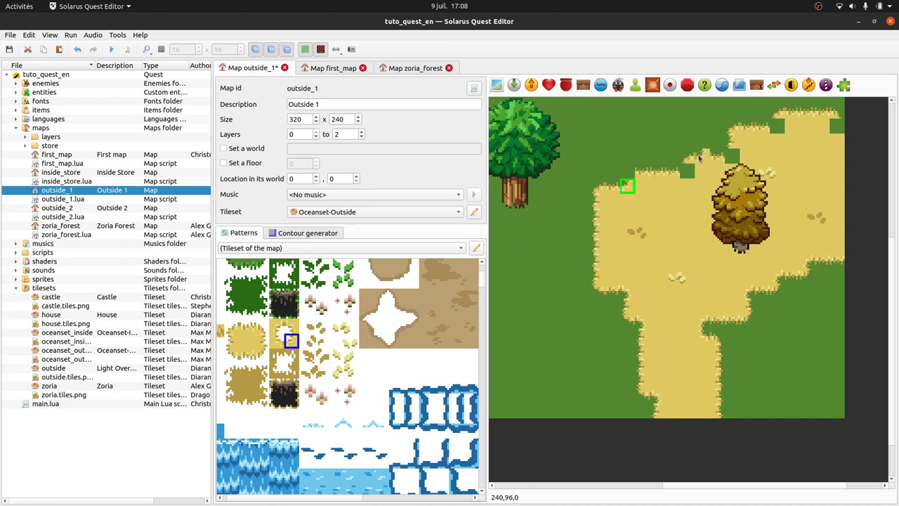
right_click(689, 170)
right_click(729, 159)
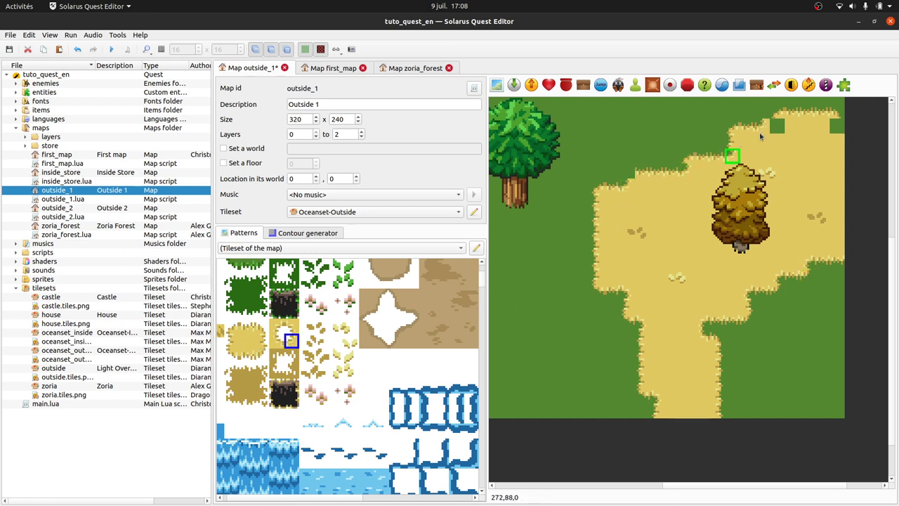
left_click_drag(780, 128, 777, 126)
left_click(261, 343)
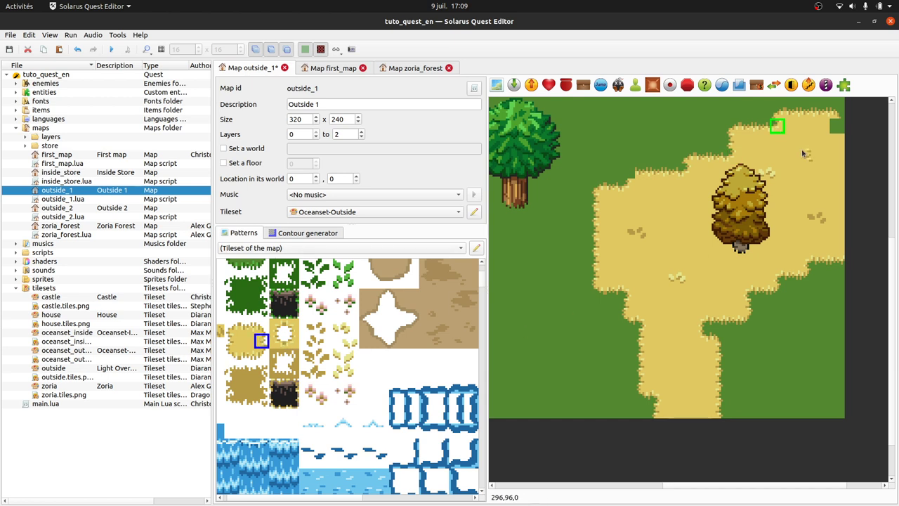
left_click(277, 342)
left_click(837, 126)
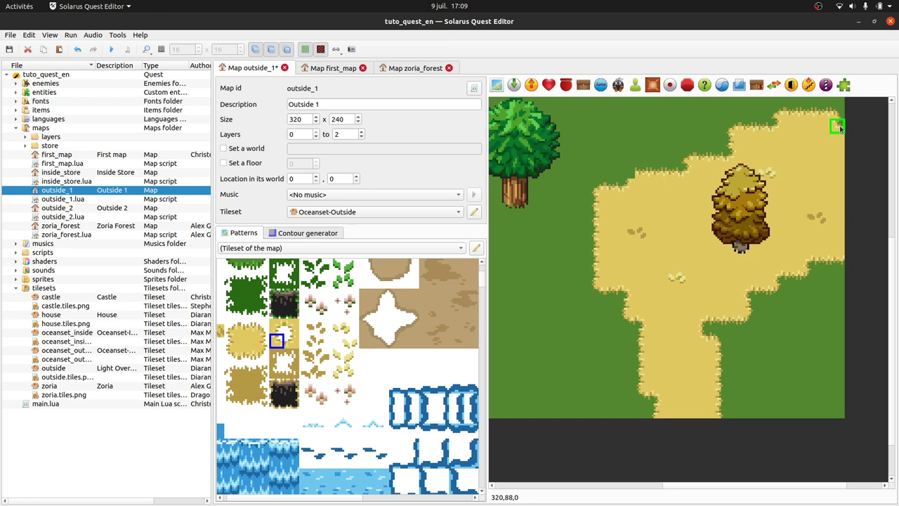
Step: Place the missing upper-left outer corner tile on the leftmost upper step and save the map
left_click(232, 327)
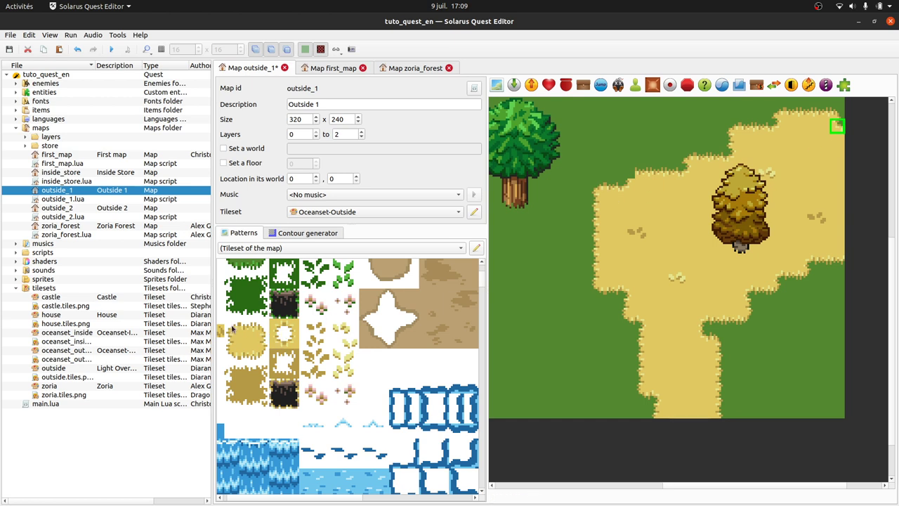
left_click(629, 174)
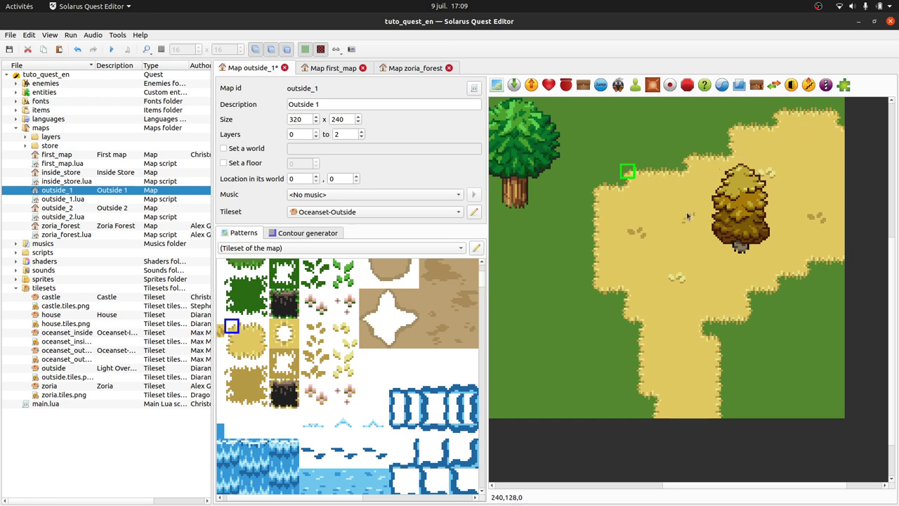
left_click(865, 299)
key("ctrl+s")
scroll(839, 233, "down", 1, "ctrl")
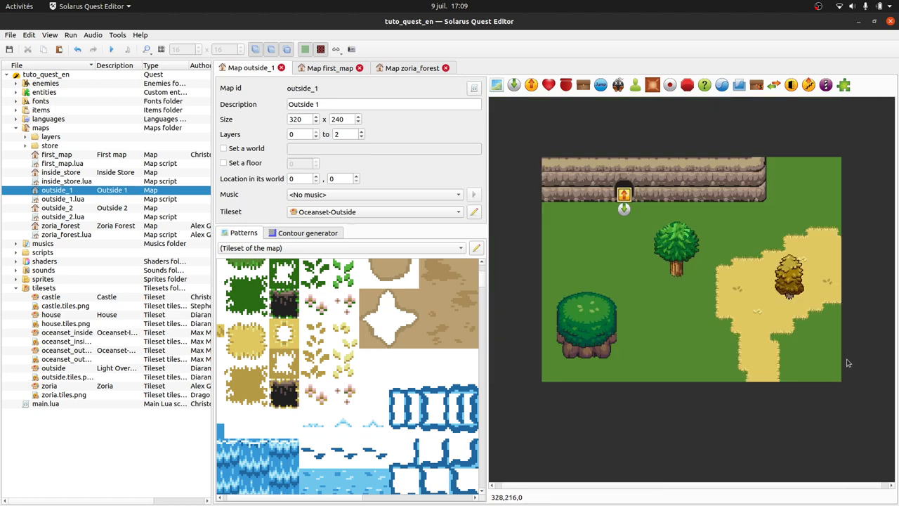
Step: Undo all hand-placed sand edge and corner tiles, back to the plain sand tiles of the area and path
scroll(868, 304, "up", 1, "ctrl")
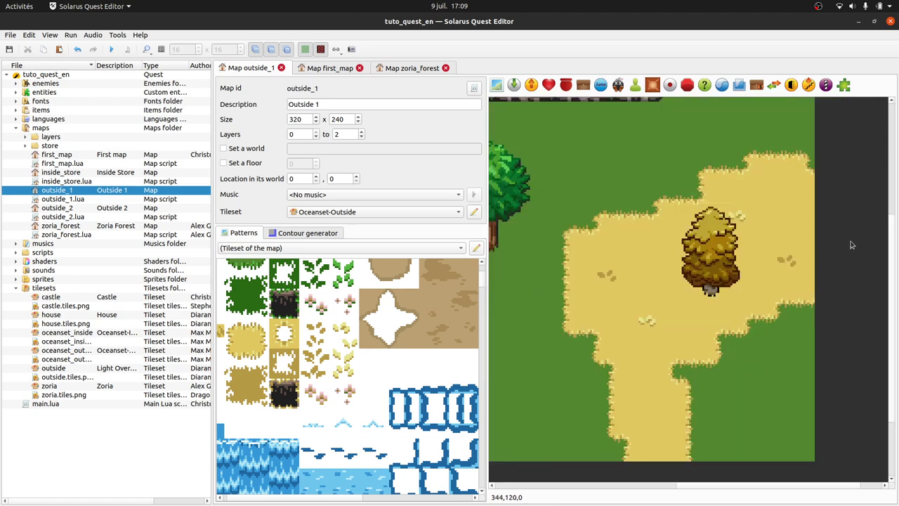
key("ctrl+z")
key("ctrl+z")
key("ctrl+z")
key("ctrl+z")
key("ctrl+z")
key("ctrl+z")
key("ctrl+z")
key("ctrl+z")
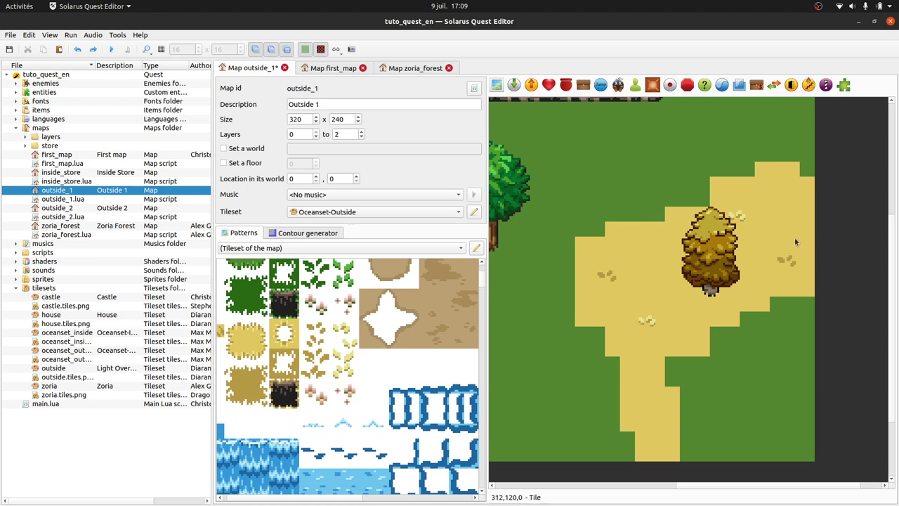
Step: Select together all the plain sand tiles that make up the main area and the path below it
left_click(778, 219)
left_click(732, 200, "ctrl")
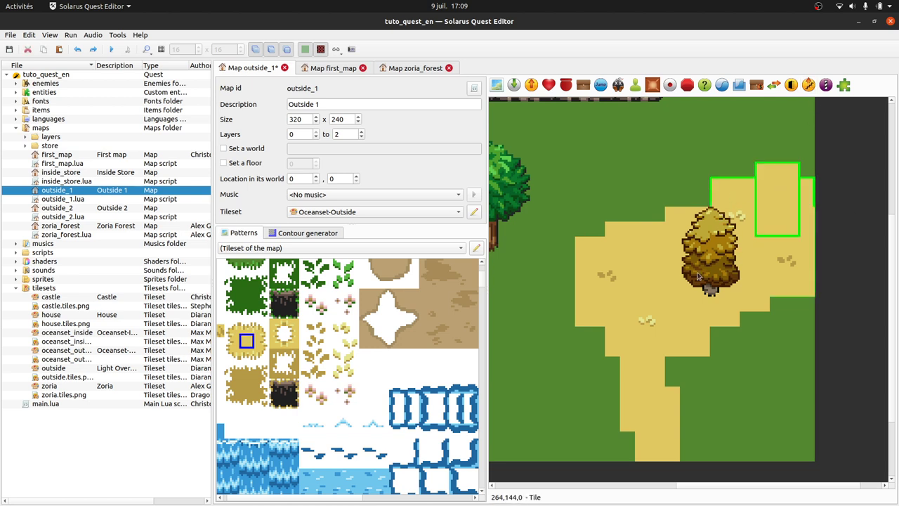
left_click(614, 271, "ctrl")
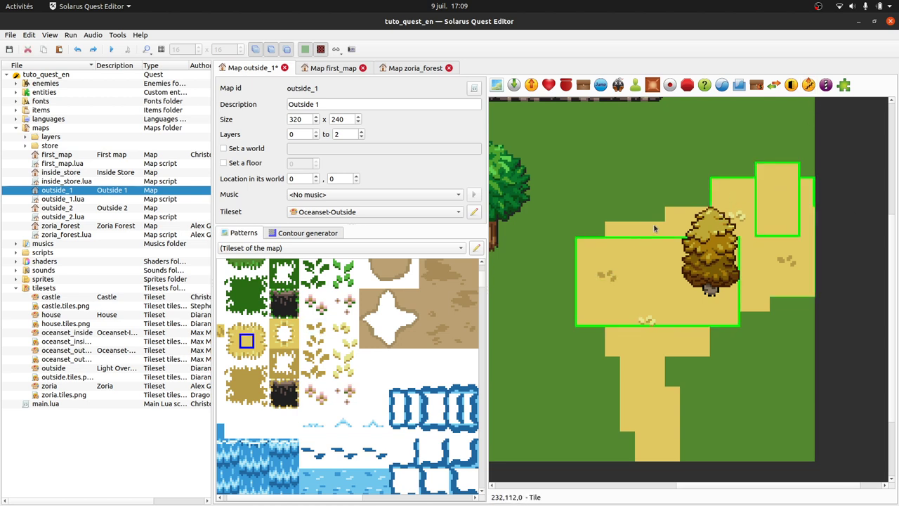
left_click(653, 230, "ctrl")
left_click(755, 274, "ctrl")
left_click(710, 228, "ctrl")
left_click(685, 222, "ctrl")
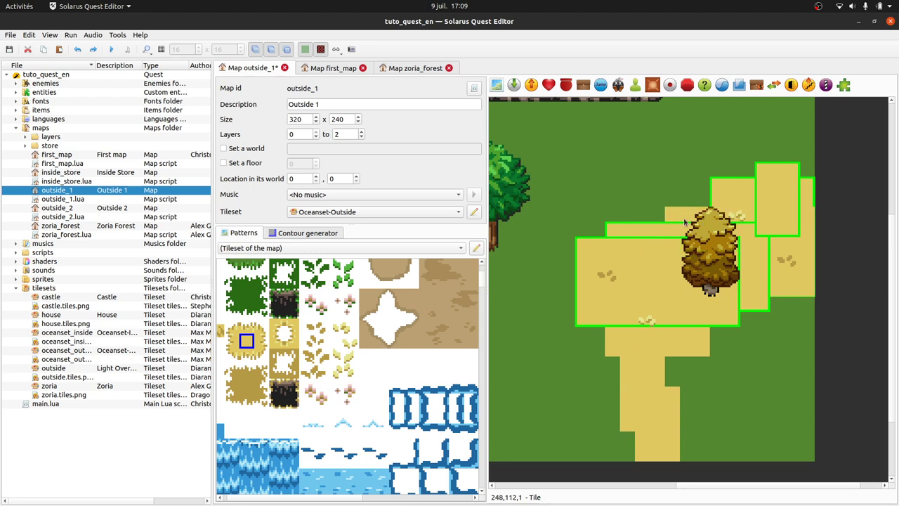
left_click(668, 215, "ctrl")
left_click(631, 391, "ctrl")
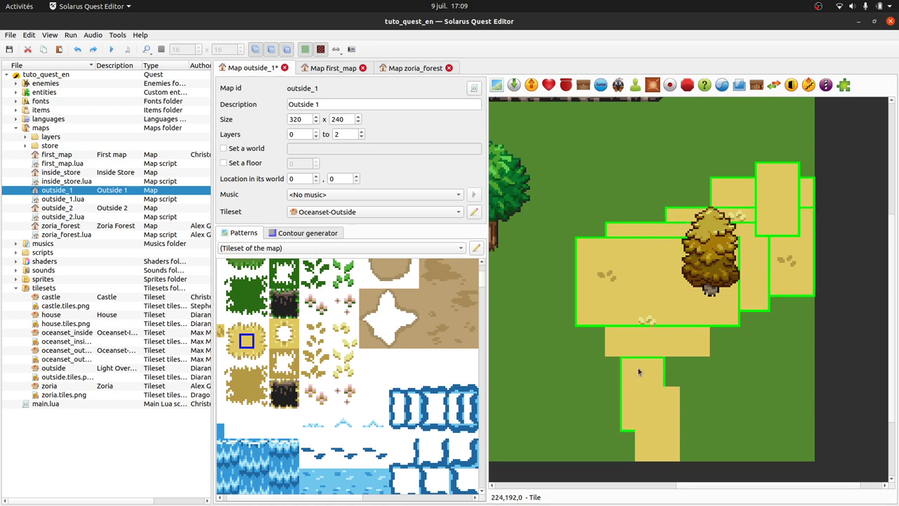
left_click(641, 355, "ctrl")
left_click(661, 426, "ctrl")
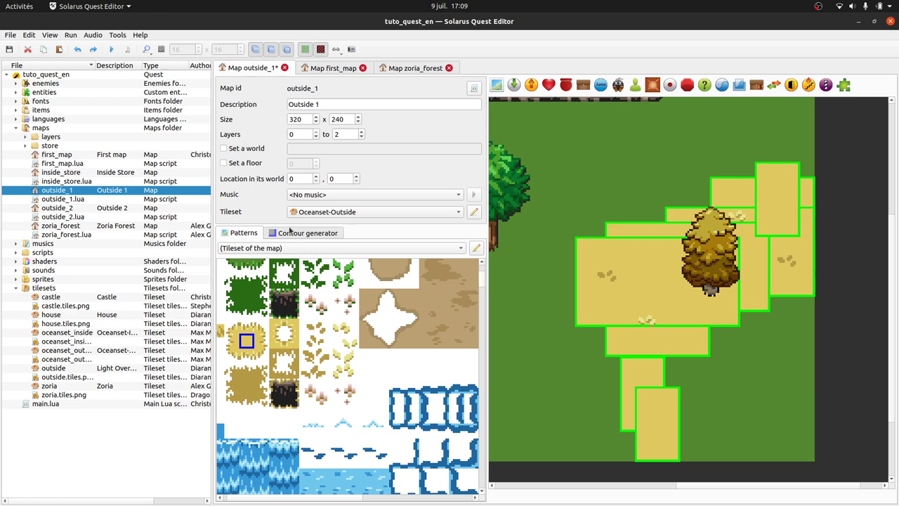
Step: Generate a grass_yellow_light_edges contour from the map's tileset around the selected sand tiles, then clear the selection
left_click(300, 234)
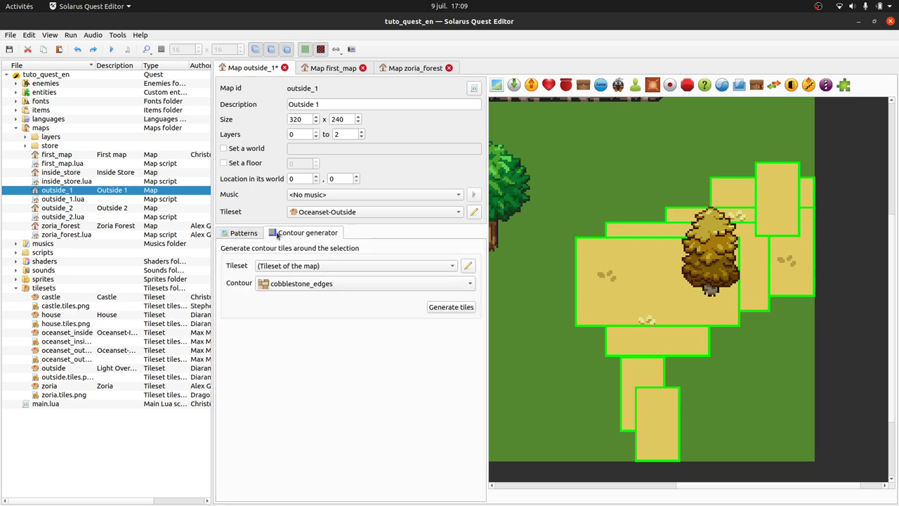
left_click(349, 283)
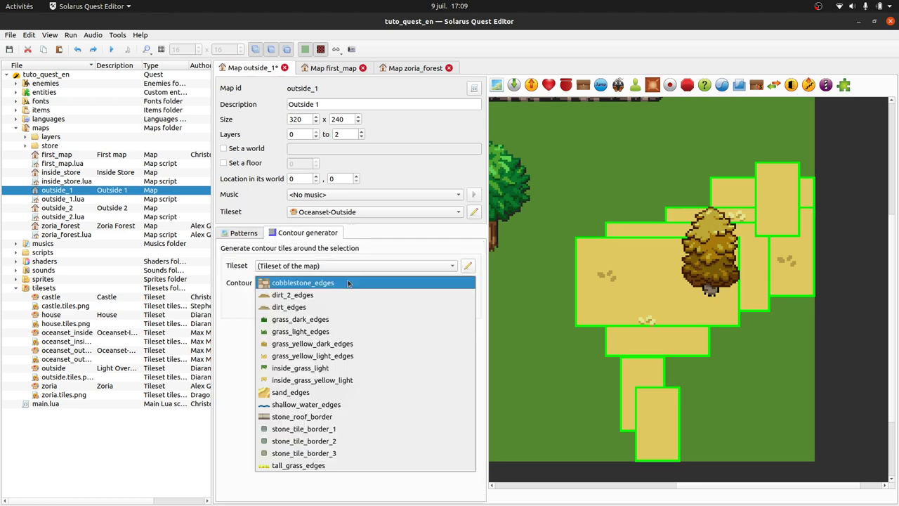
left_click(365, 356)
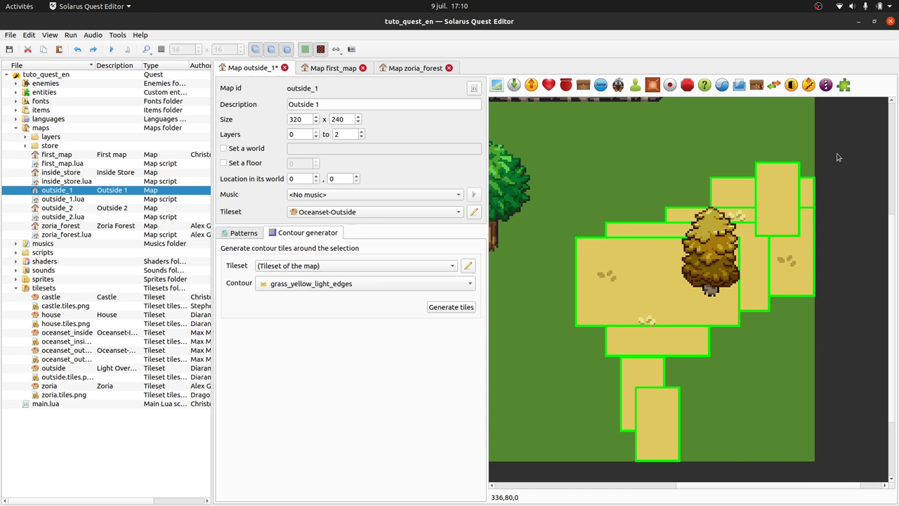
left_click(451, 307)
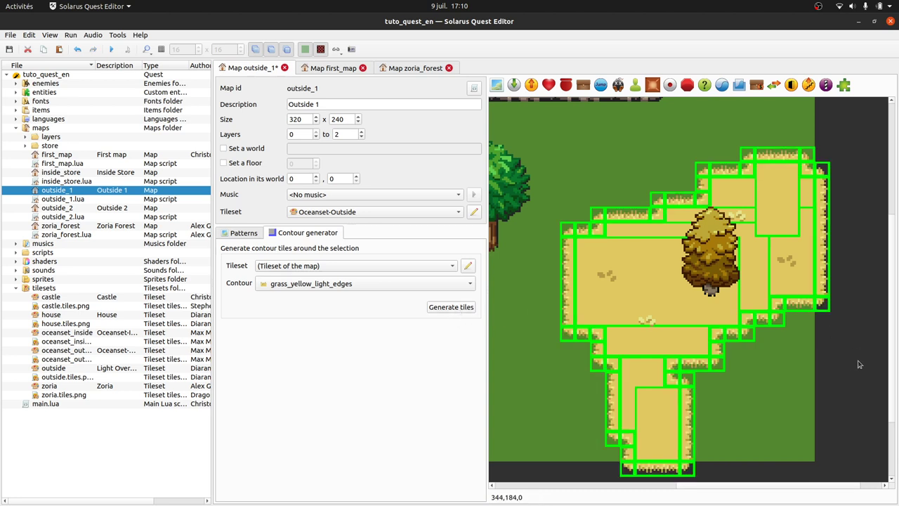
left_click(876, 377)
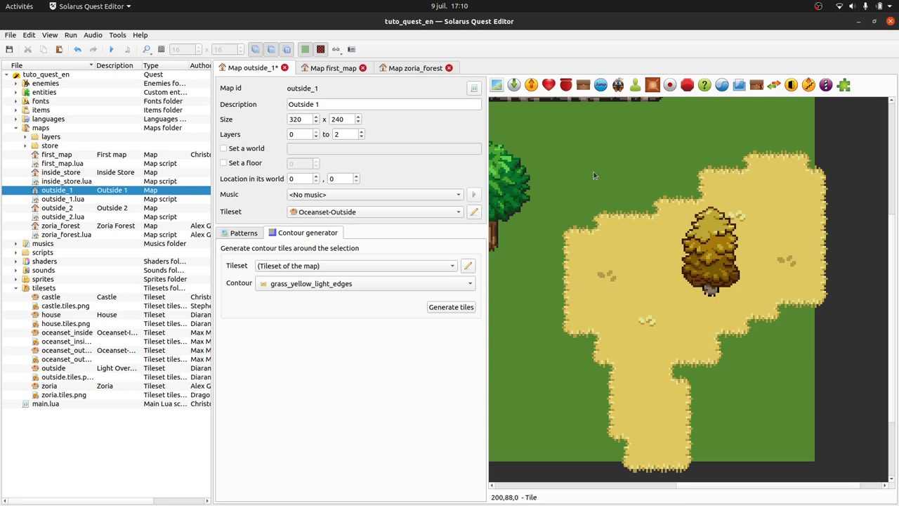
Step: Try moving the uppermost edge tile, its neighbouring inner corner and the plain sand tiles out of the area's upper-right part
left_click(771, 167)
left_click_drag(773, 157, 736, 122)
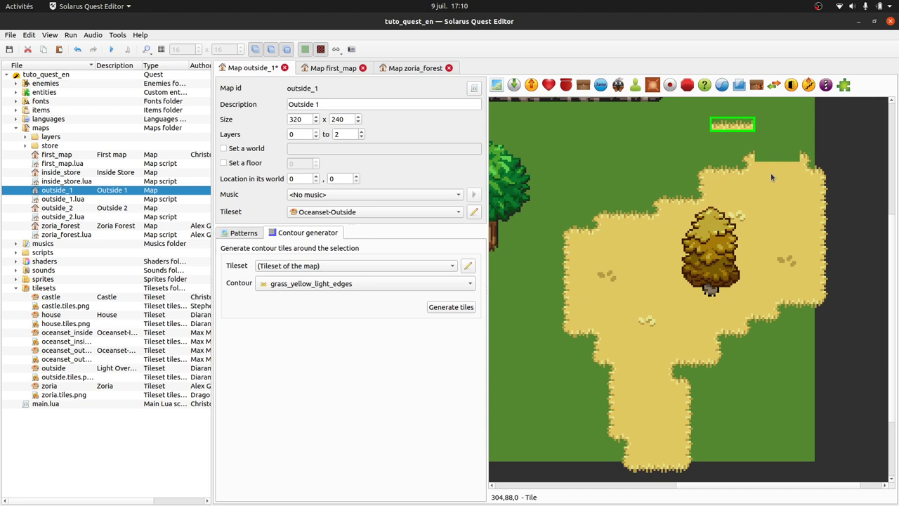
left_click_drag(743, 167, 696, 135)
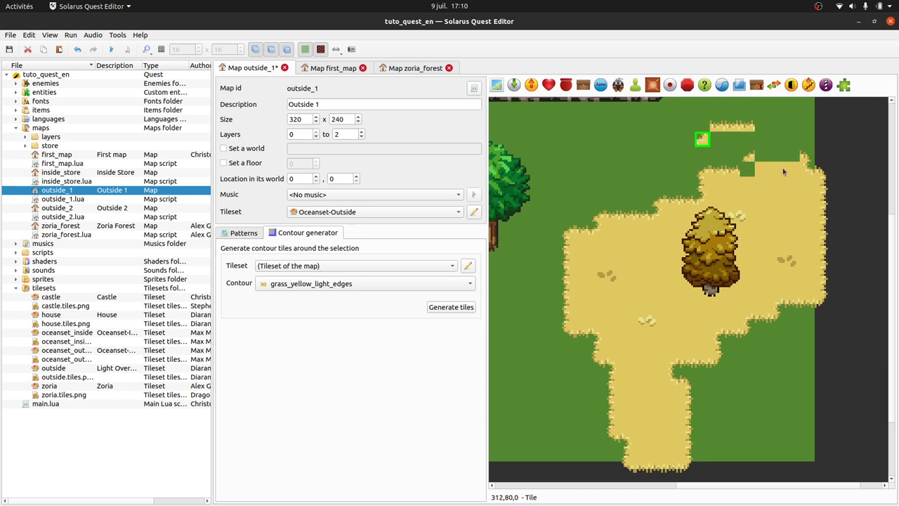
left_click(790, 196)
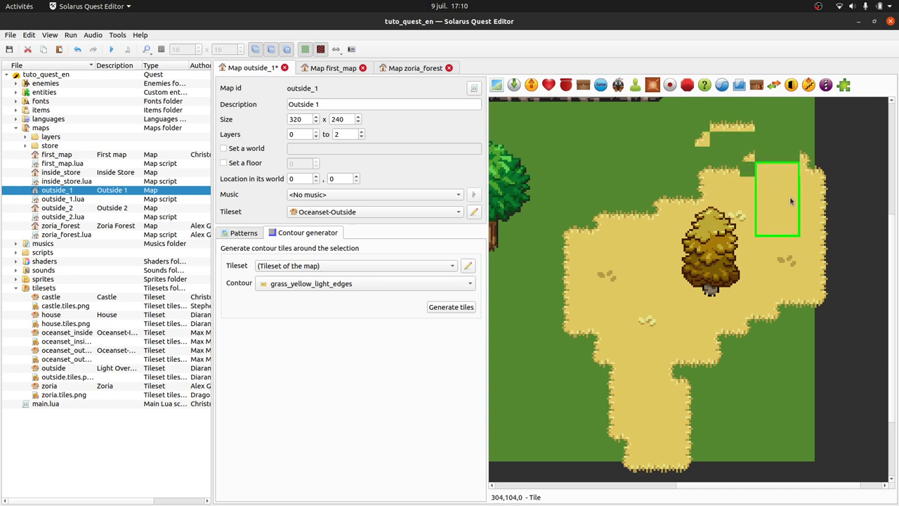
left_click_drag(790, 196, 825, 162)
left_click_drag(763, 197, 801, 166)
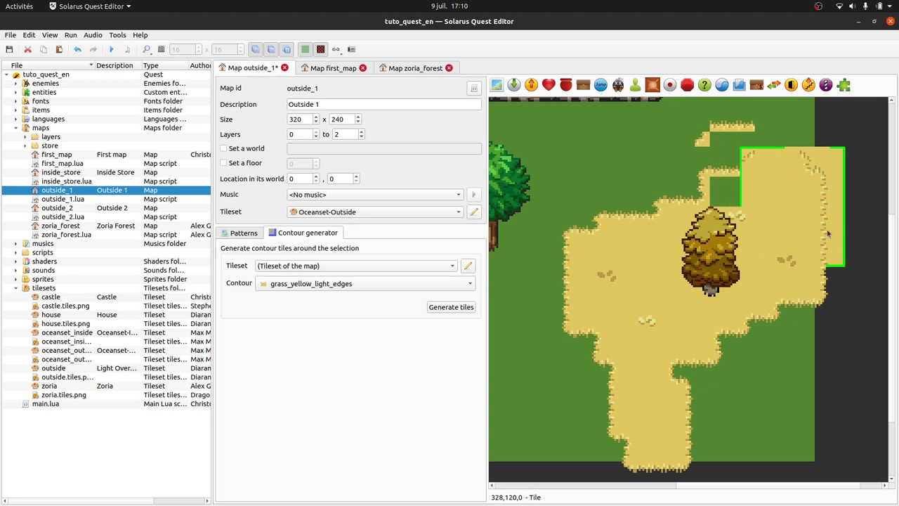
Step: Undo the moves of the edge, corner and plain sand tiles in the upper-right part of the area
key("ctrl+z")
key("ctrl+z")
key("ctrl+z")
key("ctrl+z")
key("ctrl+z")
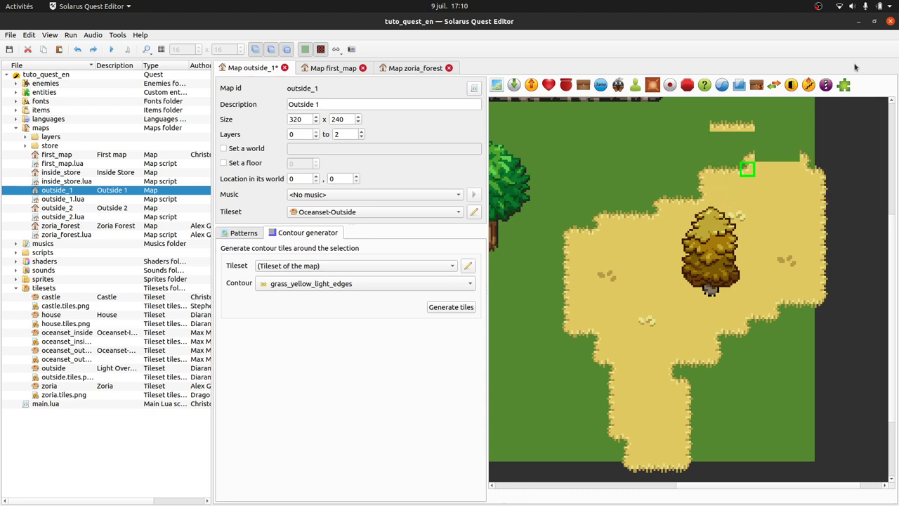
Step: Select all the plain sand tiles inside the generated border together, leaving out the tree, and clear the selection
left_click(739, 193, "ctrl")
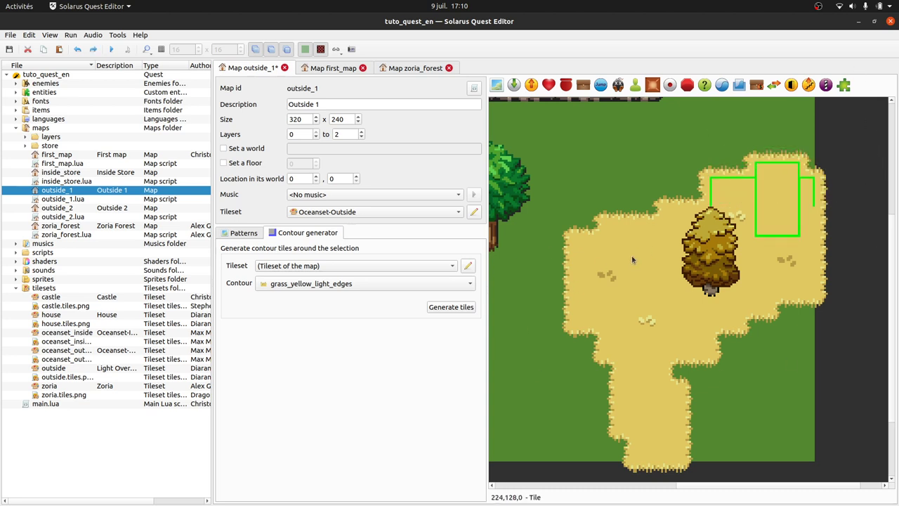
left_click(638, 242, "ctrl")
left_click(665, 223, "ctrl")
left_click(682, 215, "ctrl")
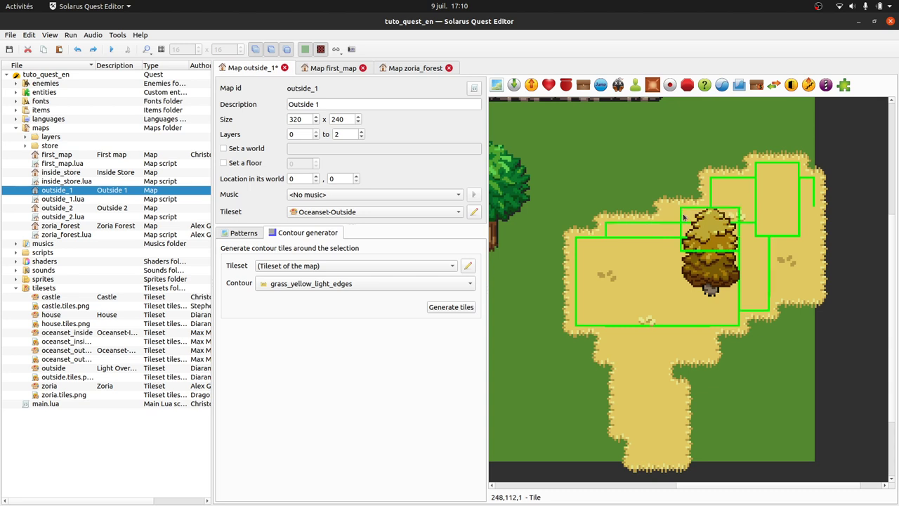
left_click(682, 215, "ctrl")
left_click(667, 216, "ctrl")
left_click(643, 341, "ctrl")
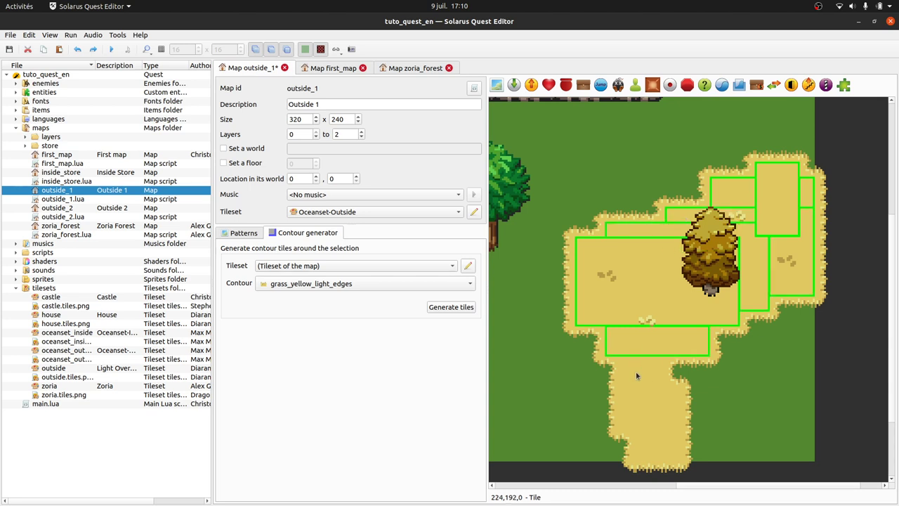
left_click(654, 421, "ctrl")
left_click(671, 450, "ctrl")
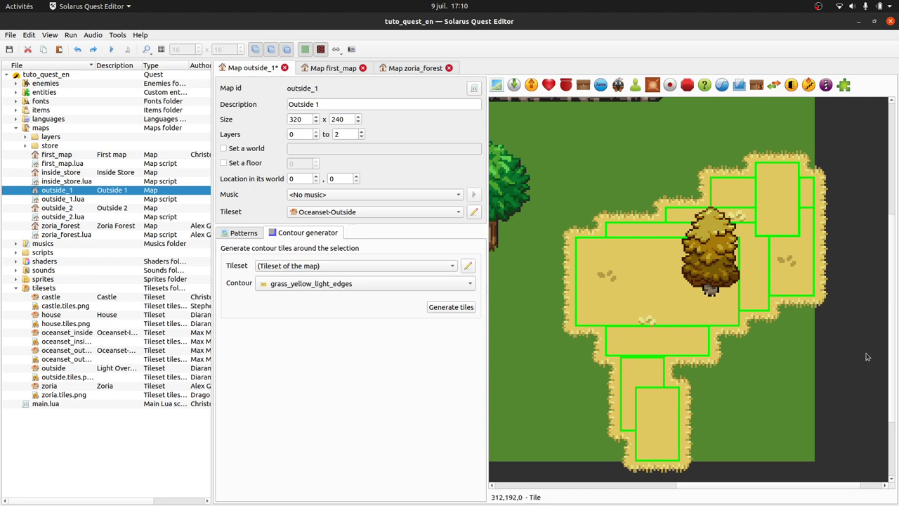
left_click(808, 169)
key("ctrl+z")
left_click(857, 149)
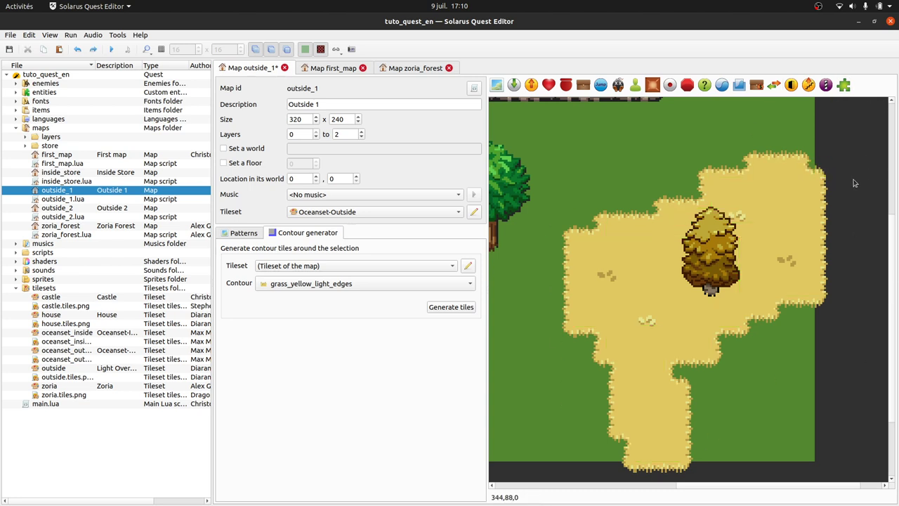
Step: Shorten the vertical edge tile along the right side of the lower sand path
left_click(802, 156)
left_click_drag(851, 148, 807, 395)
left_click(828, 362)
left_click(682, 442)
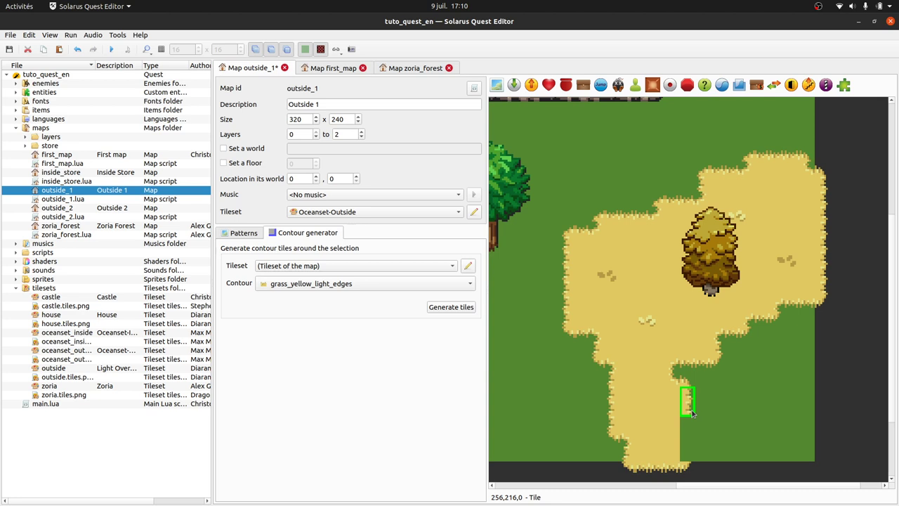
Step: Paste a copy of the path's lowest plain sand tile against its lower right side and resize it to a small square
left_click(667, 422)
key("ctrl+c")
key("ctrl+v")
left_click(699, 469)
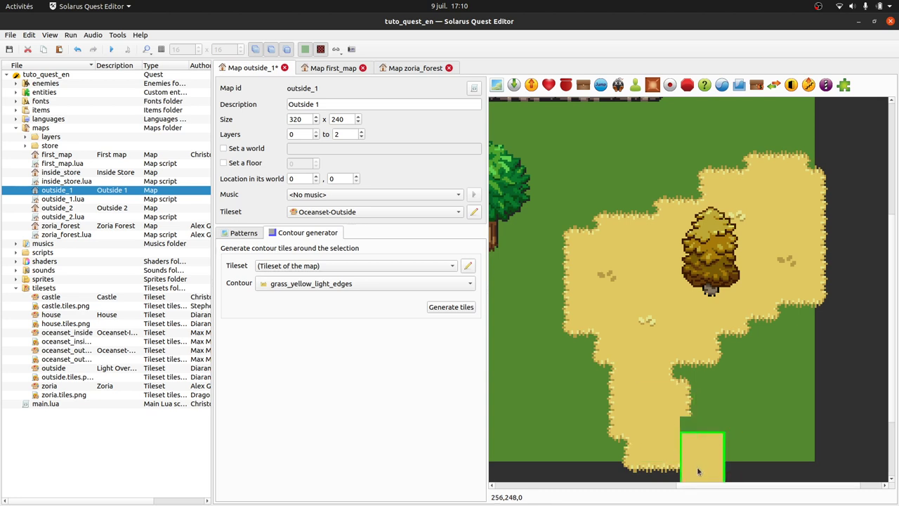
key("r")
left_click_drag(703, 456, 681, 455)
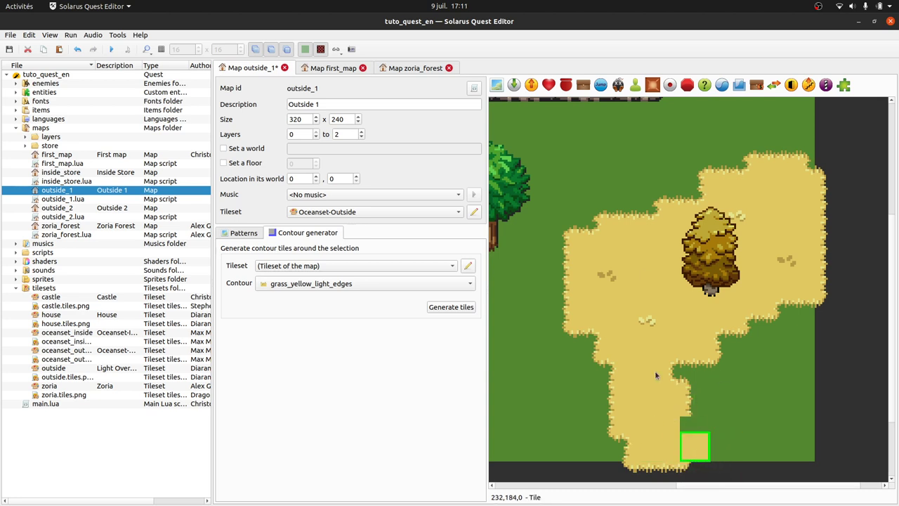
Step: Copy the two corner tiles at the path's upper right notch and paste them below the shortened edge tile
left_click(673, 379)
left_click(676, 378, "ctrl")
left_click(686, 380, "ctrl")
left_click(674, 378, "ctrl")
key("ctrl+c")
key("ctrl+v")
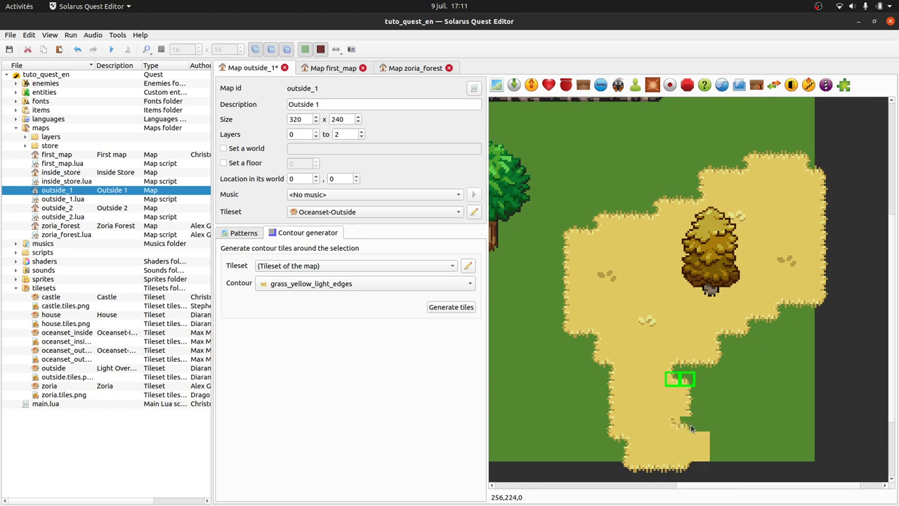
left_click(704, 428)
left_click(707, 437)
Step: Undo the manual widening of the path and the generated contour, back to the plain sand tiles
key("ctrl+z")
key("ctrl+z")
key("ctrl+z")
key("ctrl+z")
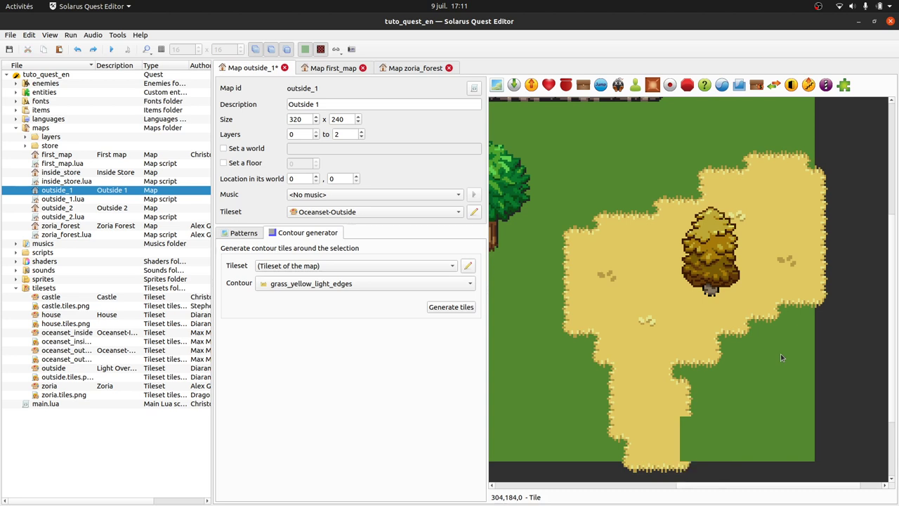
key("ctrl+z")
key("ctrl+z")
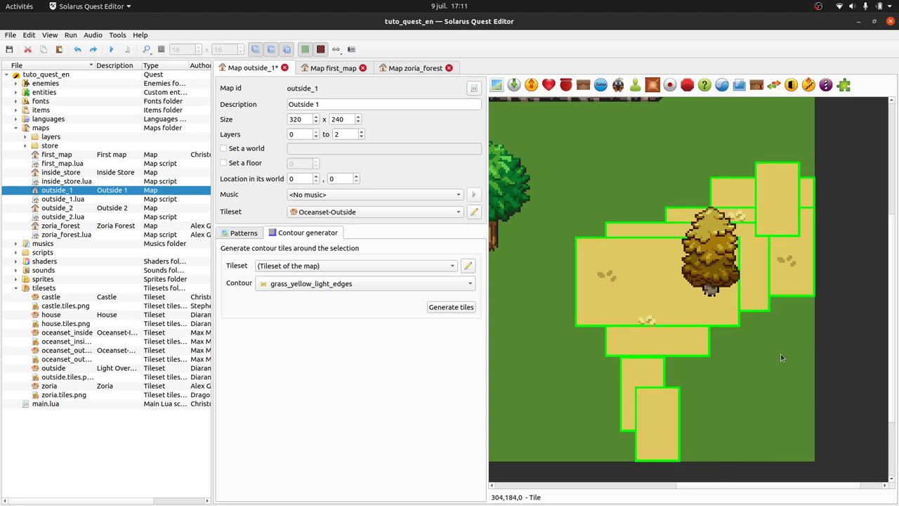
Step: Widen the path with a copy of its lowest plain sand tile, placed against its right side and resized to a small square
left_click(819, 391)
left_click(681, 435)
left_click(676, 437)
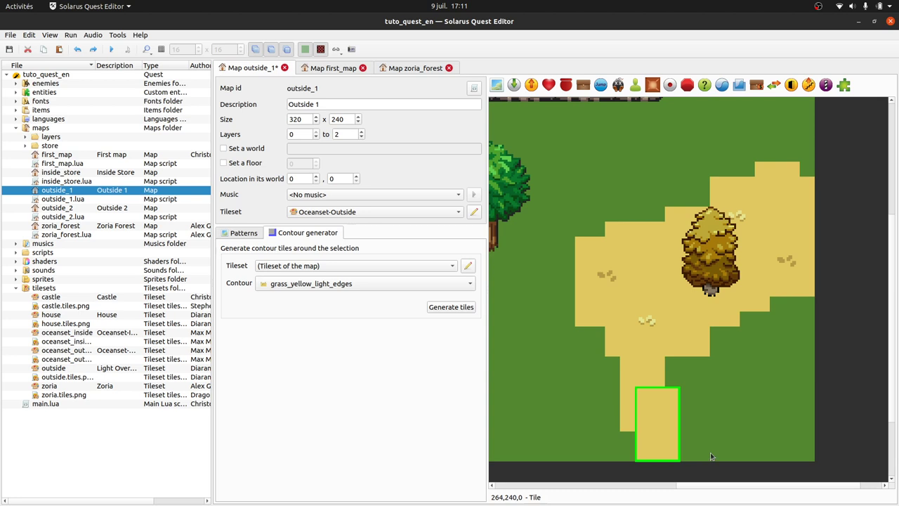
key("ctrl+c")
key("ctrl+v")
mouse_move(706, 450)
left_mouse_down()
mouse_move(731, 449)
mouse_move(709, 443)
left_mouse_up()
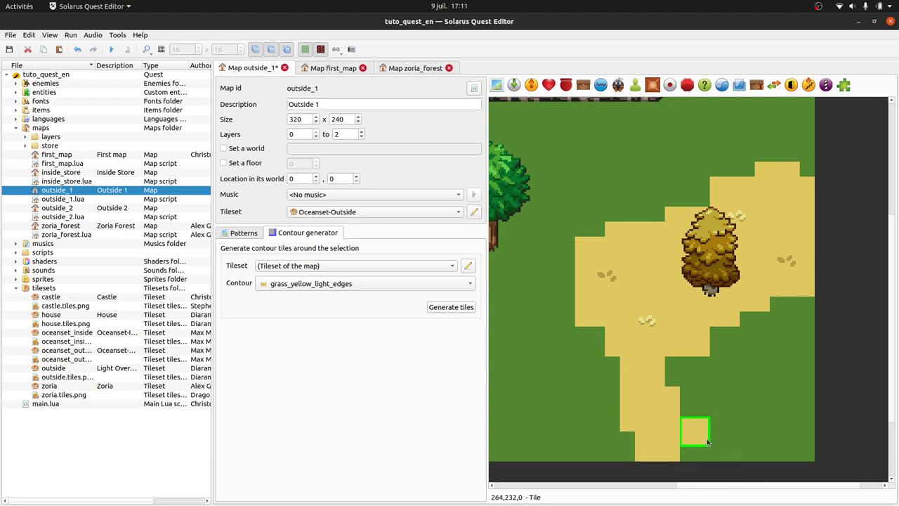
Step: Select all the tiles of the sand area, including the added square, and generate the grass_yellow_light_edges contour around them
left_click(839, 418)
left_click_drag(822, 150, 541, 478)
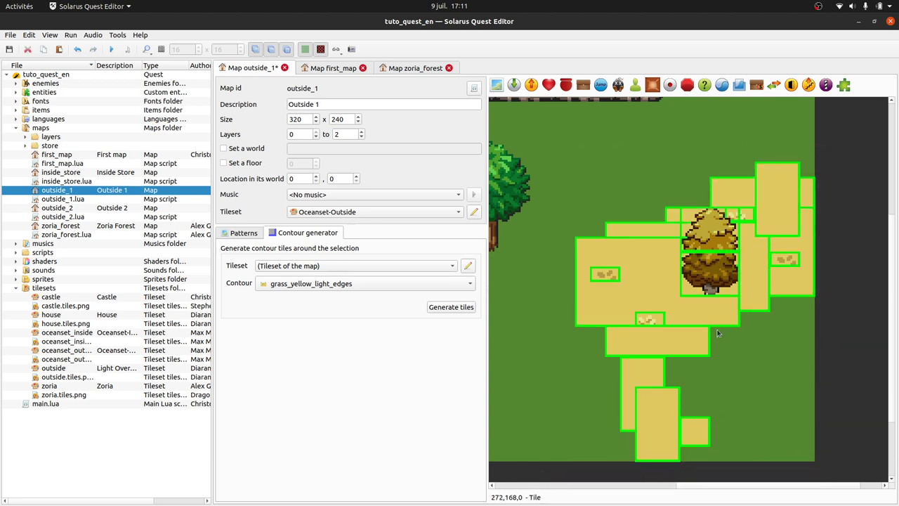
key("ctrl+b")
left_click(848, 406)
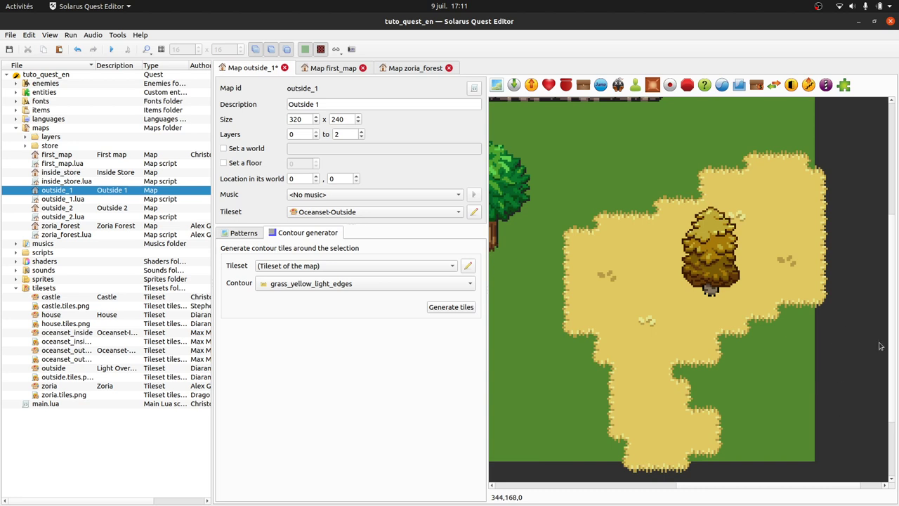
Step: Delete the generated edge and corner tiles that extend beyond the map's right and lower borders
left_click_drag(862, 136, 809, 421)
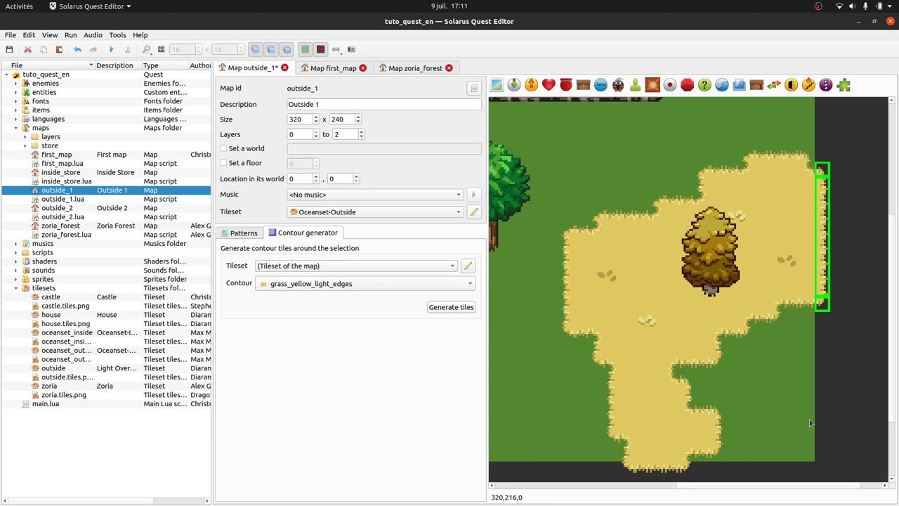
key("Delete")
scroll(809, 419, "down", 3)
left_click_drag(712, 414, 605, 353)
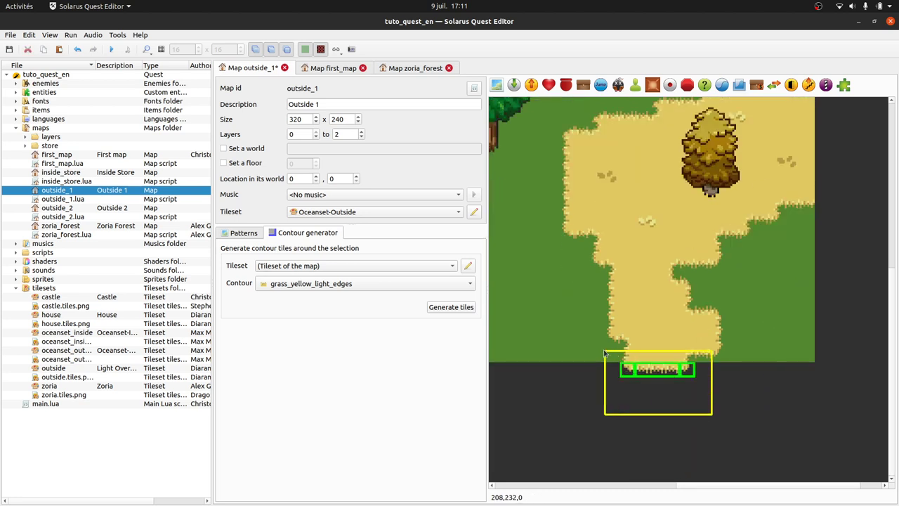
key("Delete")
scroll(846, 392, "up", 2)
scroll(798, 237, "down", 1)
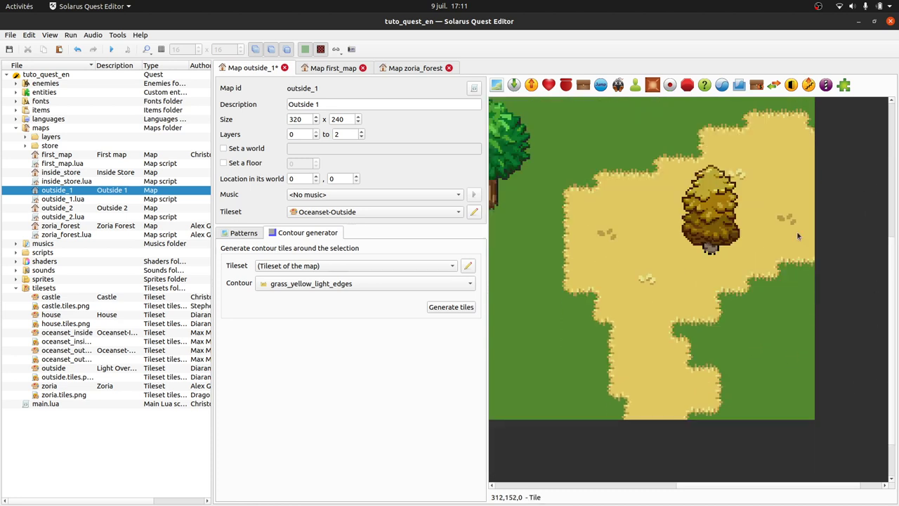
Step: Check the map's right border for leftover edge tiles and view the whole outside_1 map
scroll(736, 277, "up", 1)
left_click_drag(850, 142, 803, 344)
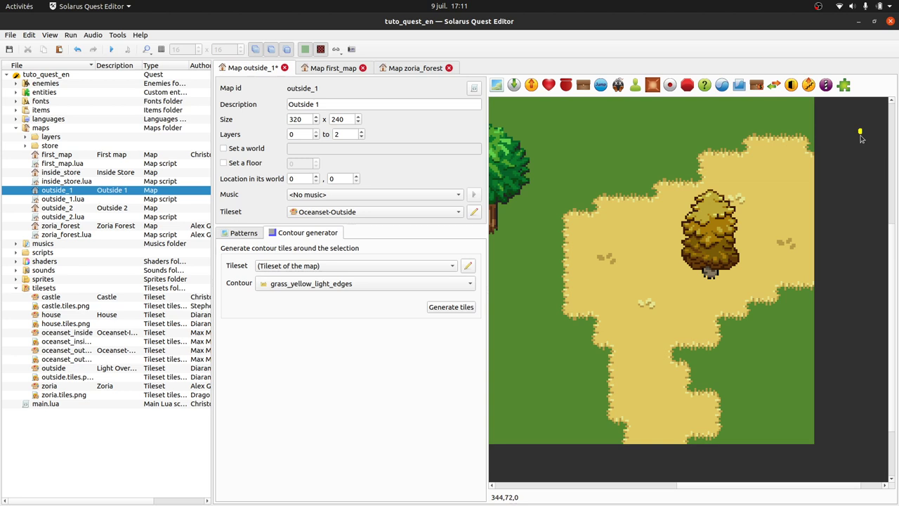
left_click_drag(860, 130, 753, 350)
key("Delete")
middle_click_drag(551, 378, 756, 361)
scroll(750, 270, "down", 1, "ctrl")
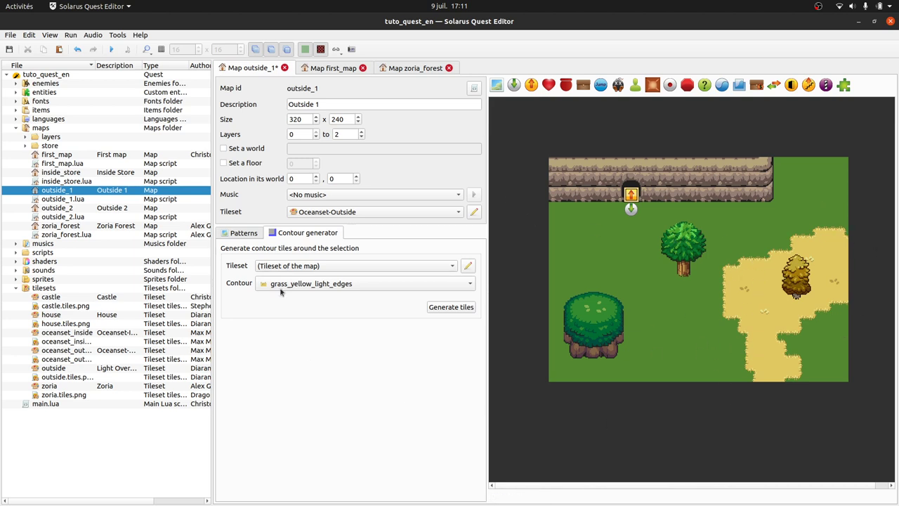
Step: Select the 3×3 block of light yellow grass patterns, centre and surrounding edges, in the map's tileset
left_click(250, 234)
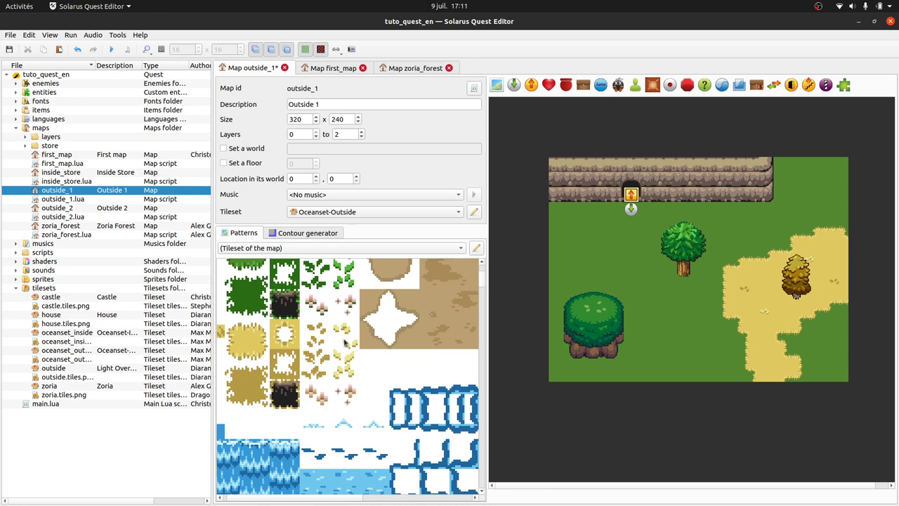
scroll(355, 395, "up", 3)
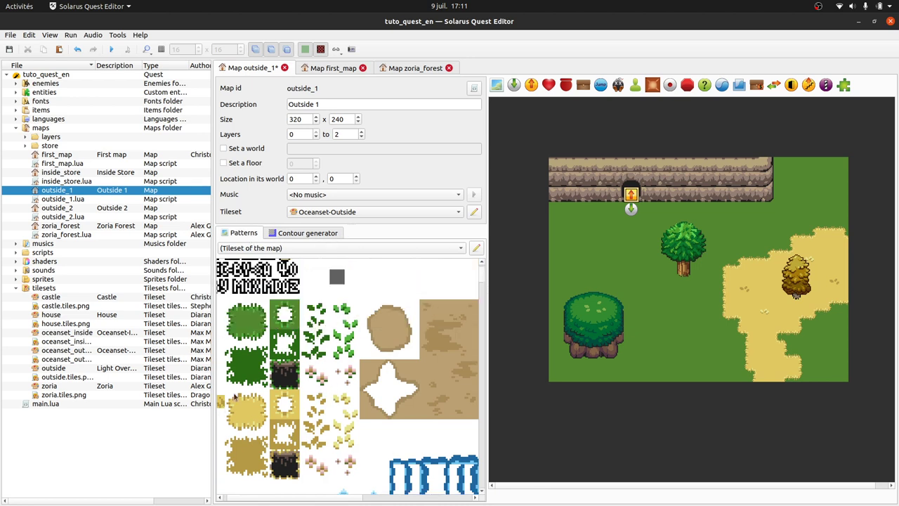
scroll(243, 392, "down", 1)
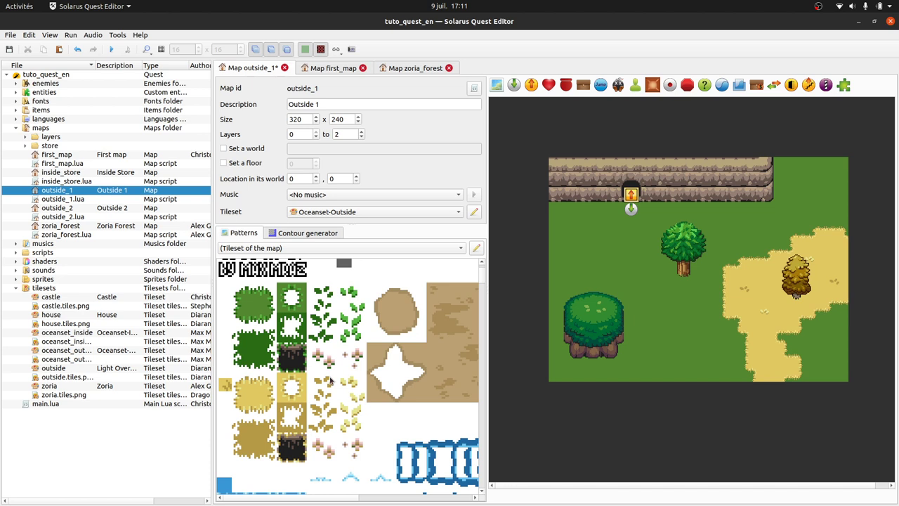
middle_click_drag(350, 358, 333, 393)
middle_click_drag(392, 366, 351, 376)
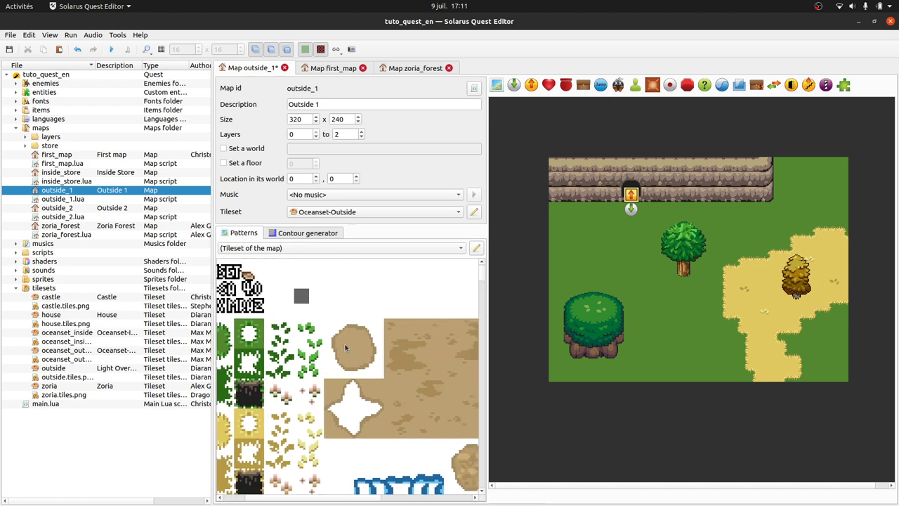
middle_click_drag(256, 407, 443, 344)
left_click_drag(232, 348, 276, 391)
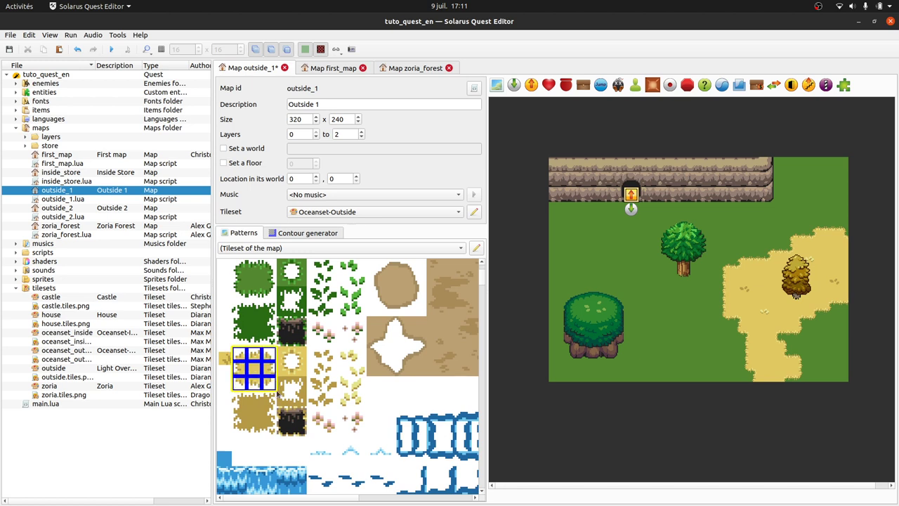
Step: Add the four inner-corner patterns beside the light yellow grass block to the tileset selection, and clear the selection
left_click_drag(279, 349, 306, 374, "ctrl")
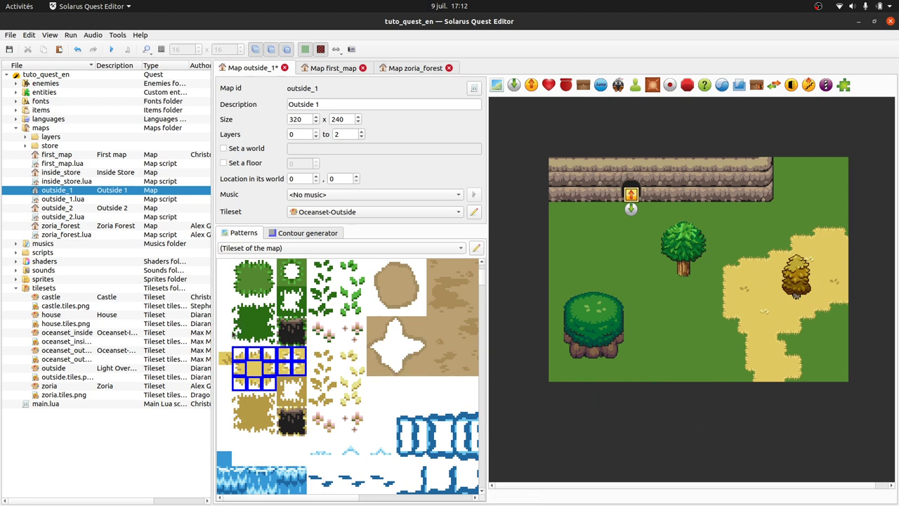
left_click(424, 399)
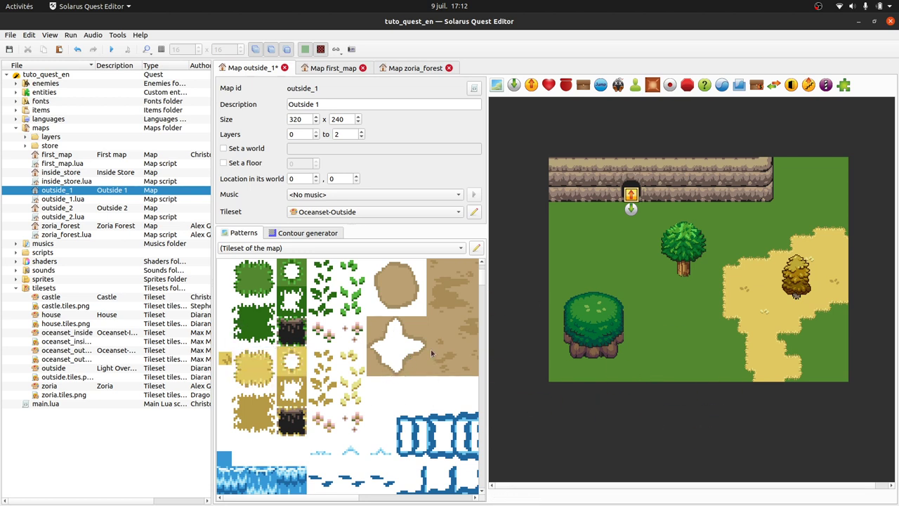
Step: Select the round dirt patch patterns and the four inner-corner patterns below them in the tileset, and clear the selection
scroll(343, 352, "up", 3)
scroll(341, 331, "right", 2)
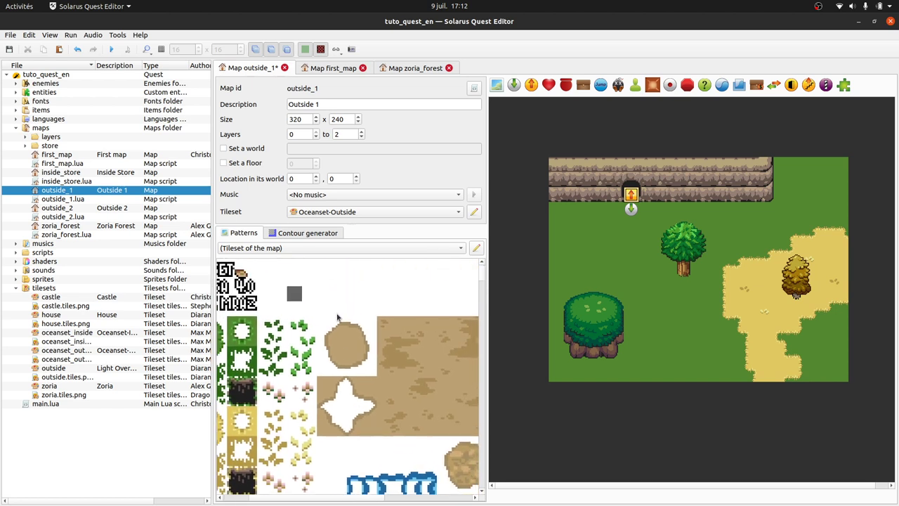
left_click_drag(314, 318, 312, 422)
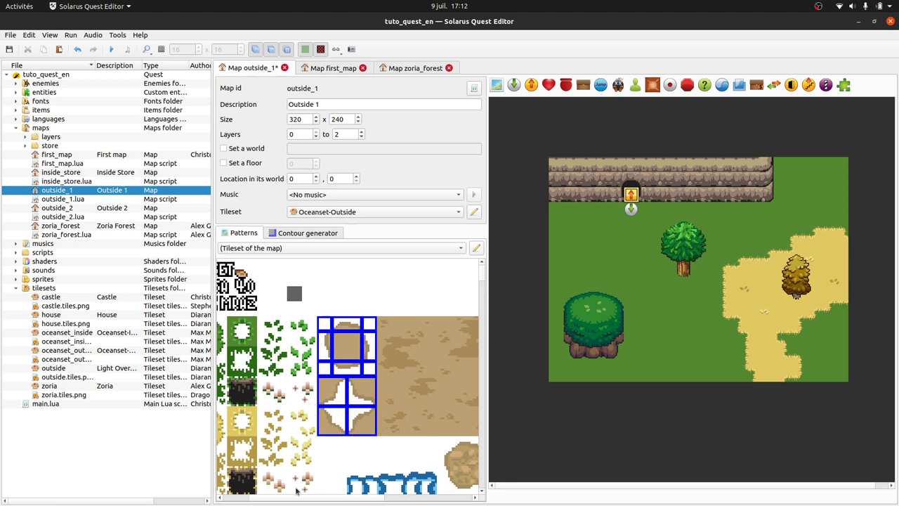
left_click(405, 459)
Step: Select the four straight edge patterns and the centre of the round dirt patch in the tileset, and clear the selection
left_click(349, 365)
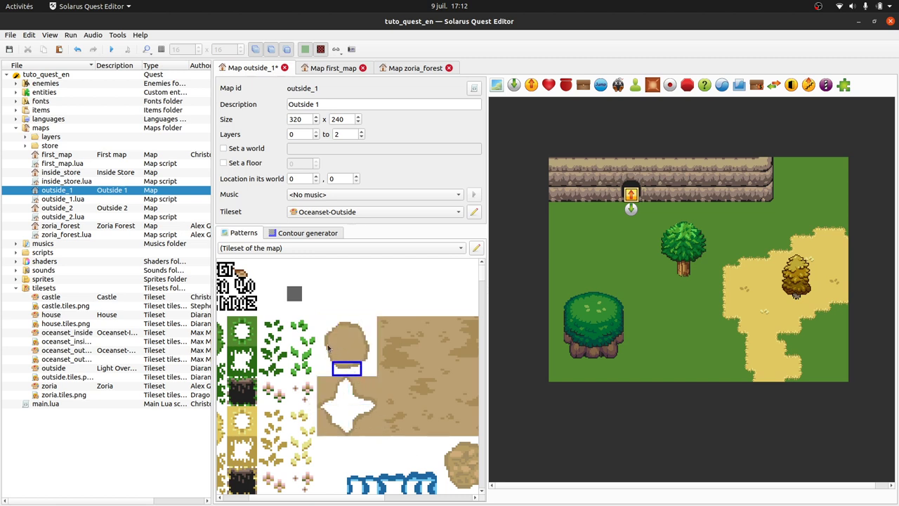
left_click(327, 345, "ctrl")
left_click(349, 323, "ctrl")
left_click(377, 349, "ctrl")
left_click(378, 348, "ctrl")
left_click(366, 345, "ctrl")
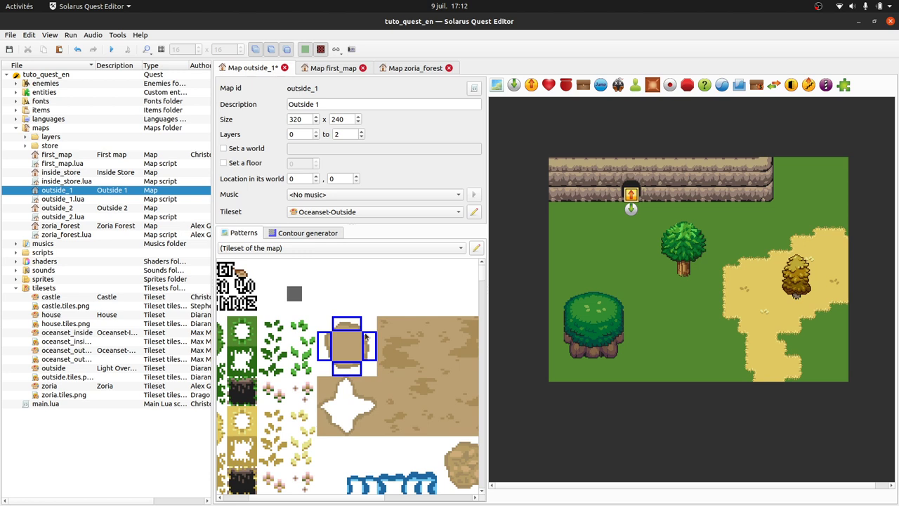
left_click(385, 306)
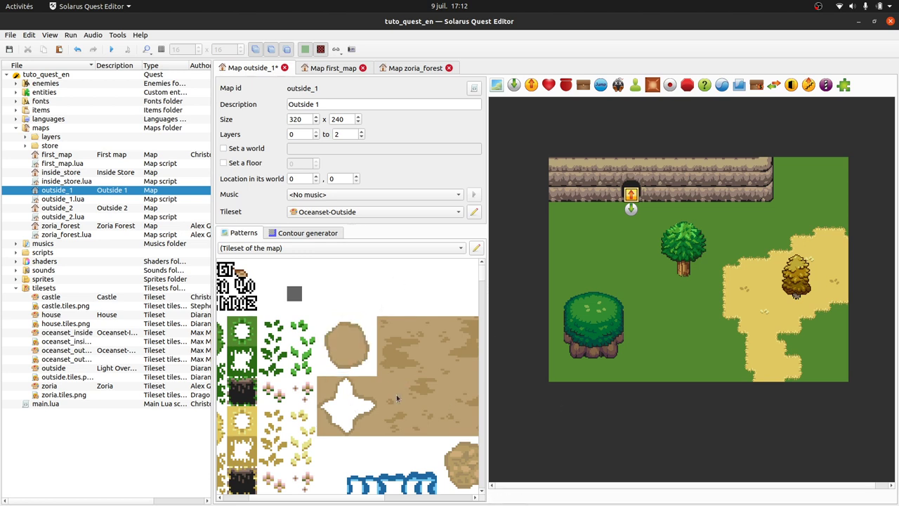
Step: Examine the second, stony dirt patch in the tileset by selecting its centre, edge and inner-corner patterns
middle_click_drag(412, 434, 367, 429)
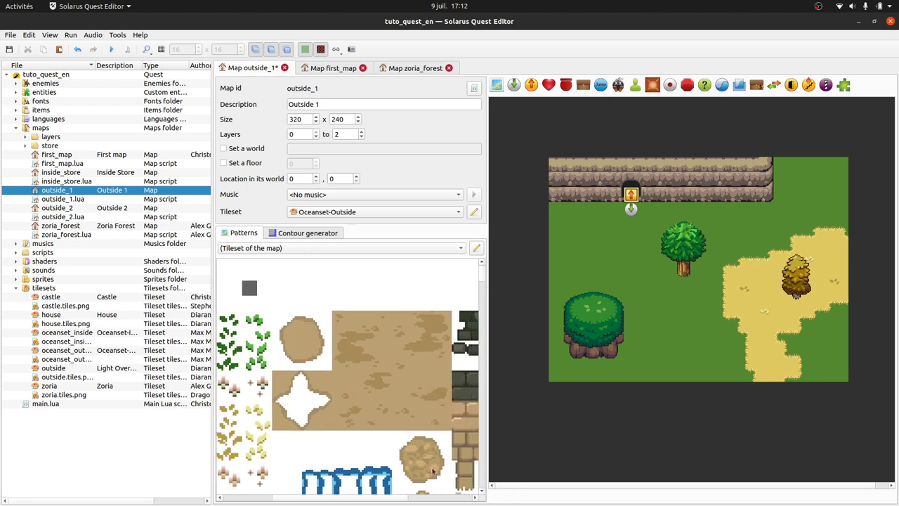
left_click(391, 430)
left_click(409, 448)
scroll(379, 436, "down", 3)
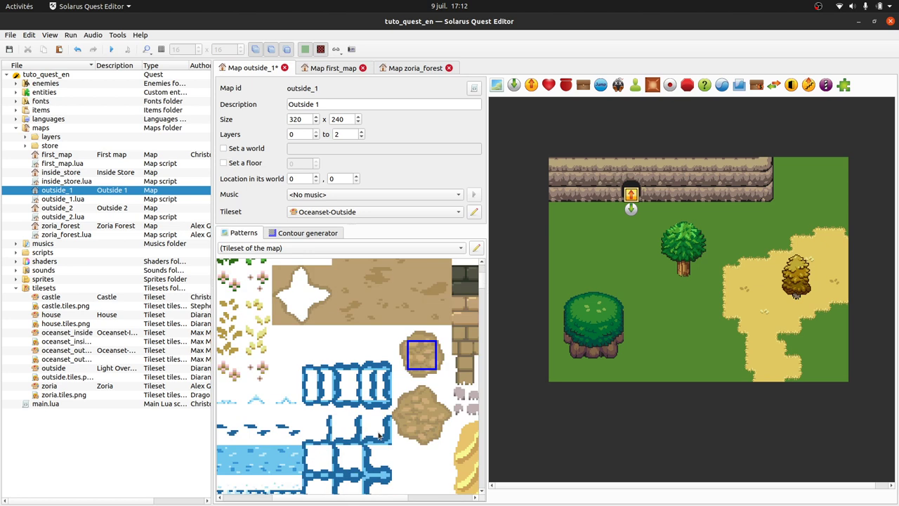
left_click(415, 399)
left_click_drag(394, 326, 448, 462)
scroll(439, 422, "up", 3)
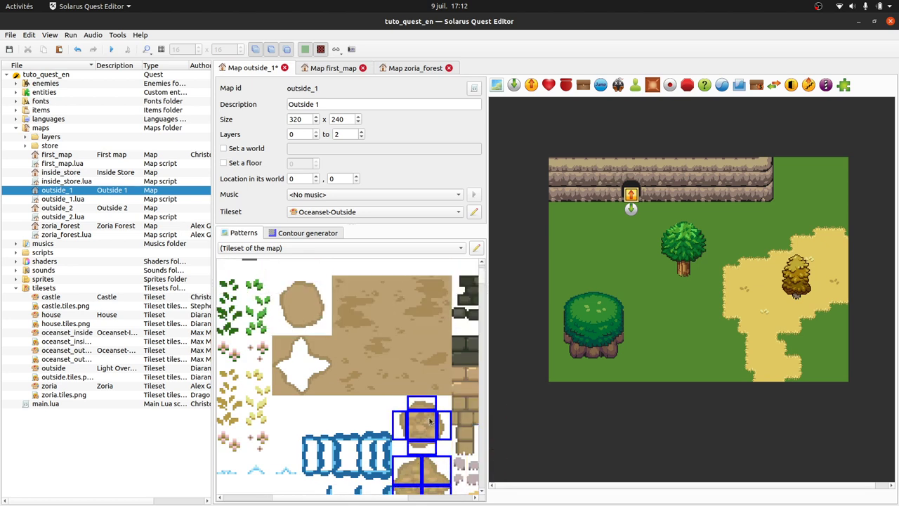
left_click(356, 418)
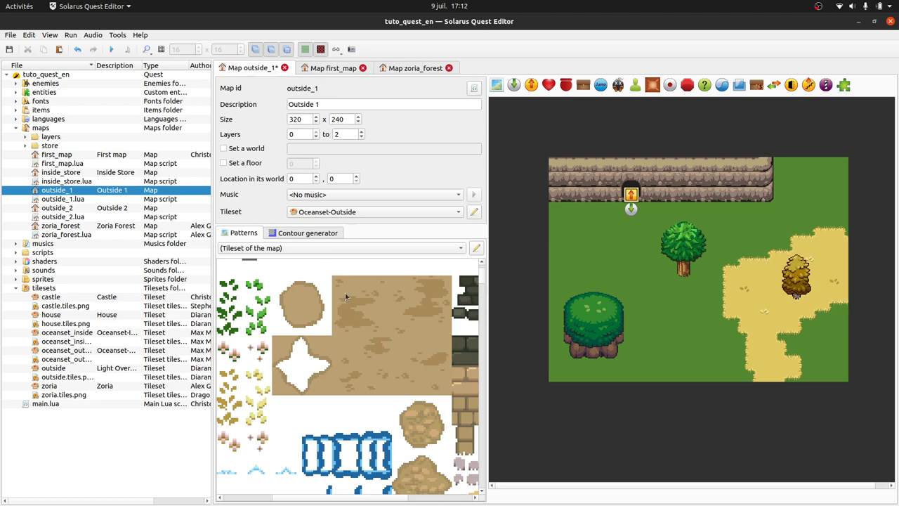
Step: Place an L-shaped dirt path: two pattern lengths down from the cave entrance and three across past the left border, with the 16 x 16 grid shown
left_click(345, 293)
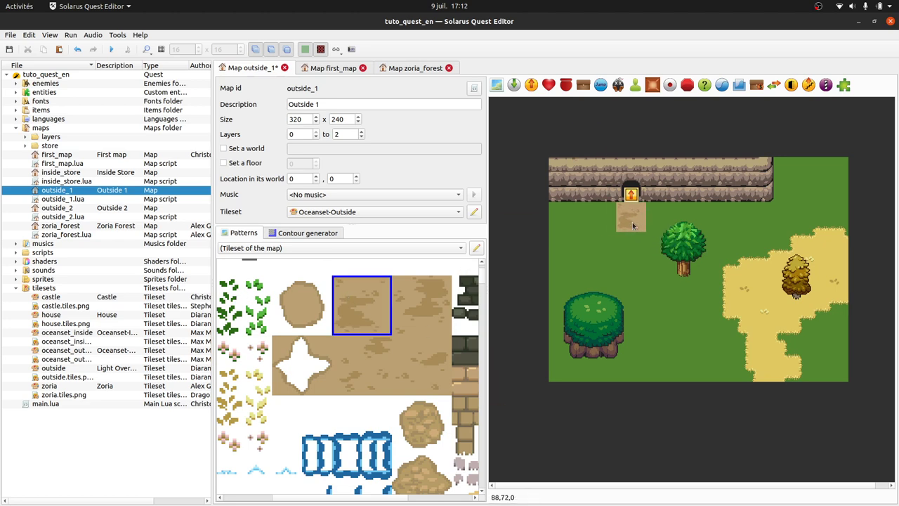
left_click_drag(632, 225, 630, 262)
key("ctrl+g")
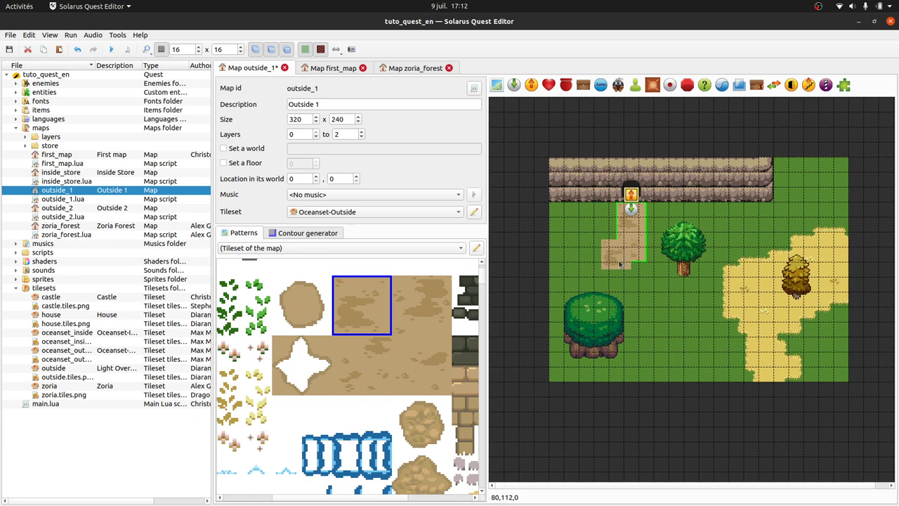
left_click(609, 266)
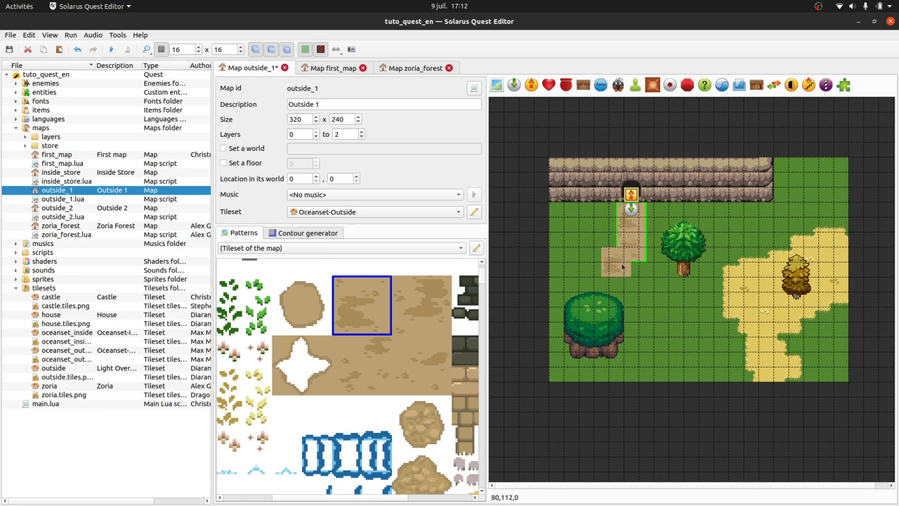
left_click_drag(609, 266, 544, 264)
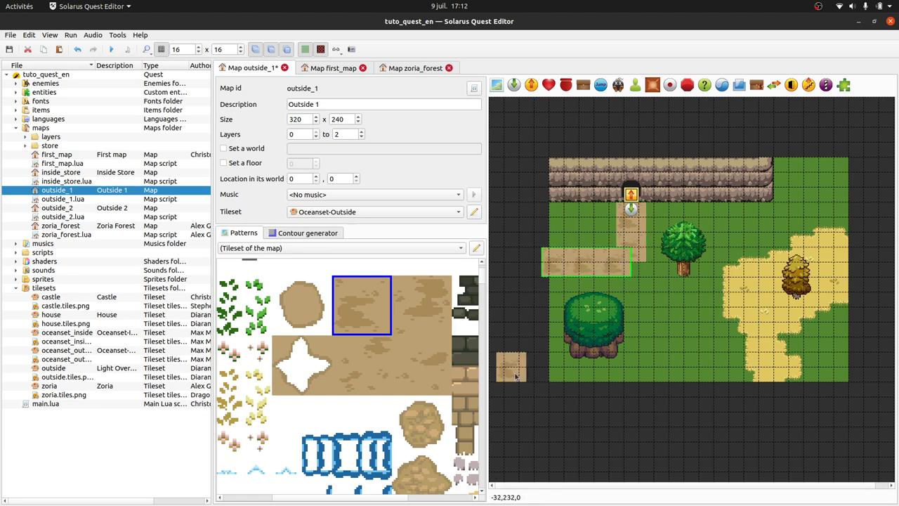
Step: Select both dirt tiles, try the grass_yellow_light_edges contour around them, and undo the generated tiles
scroll(615, 249, "up", 1, "ctrl")
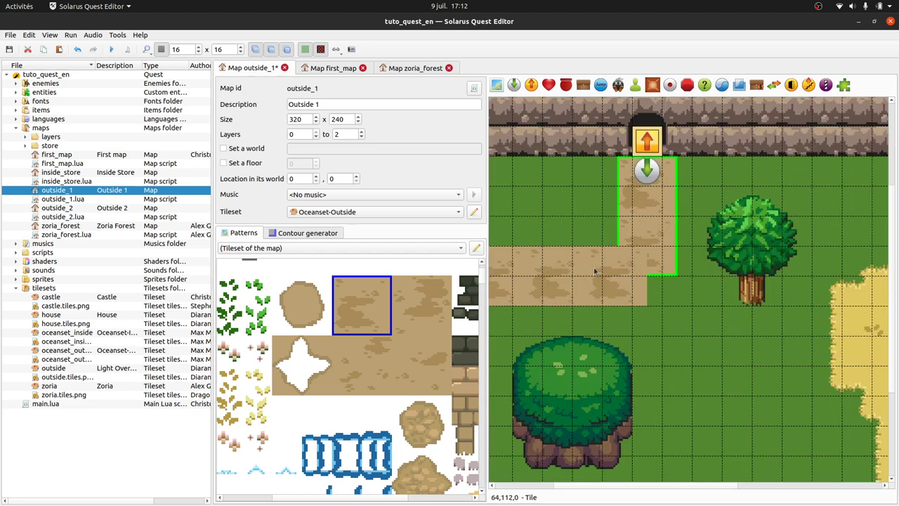
middle_click_drag(583, 286, 659, 307)
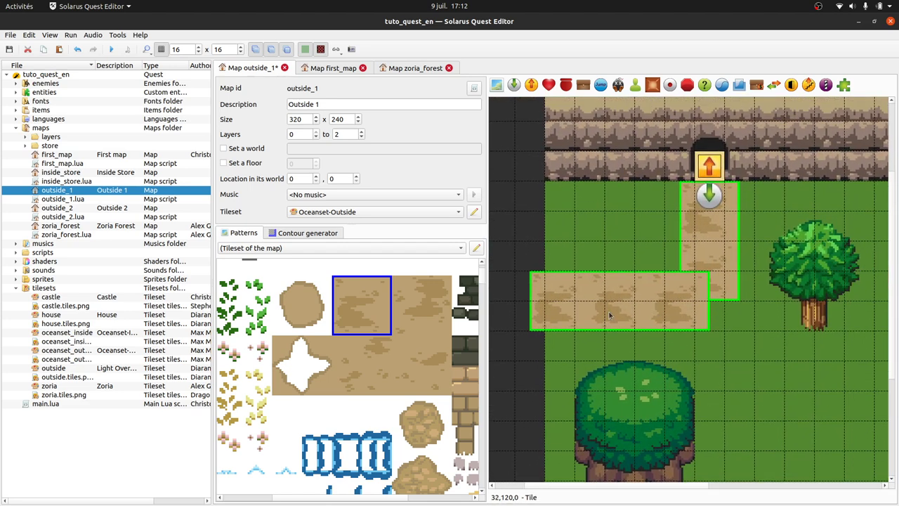
left_click(316, 234)
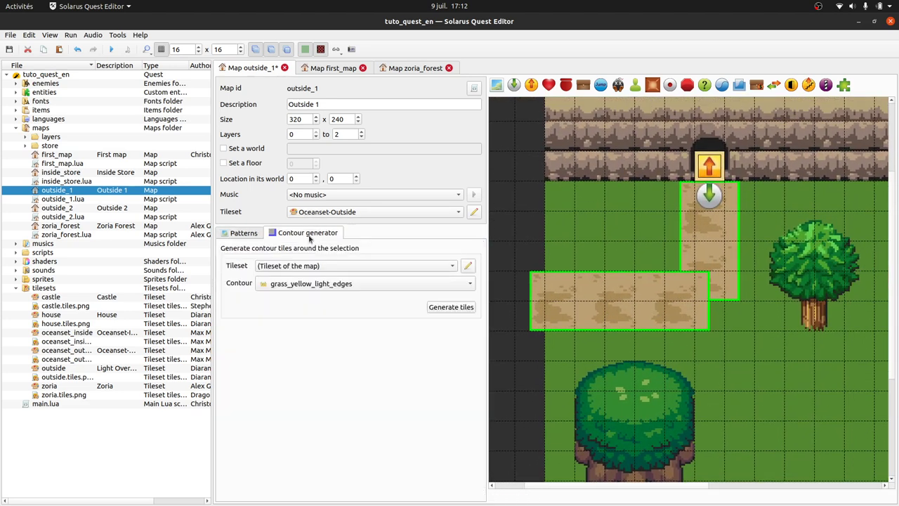
left_click(286, 288)
left_click(265, 286)
left_click(464, 308)
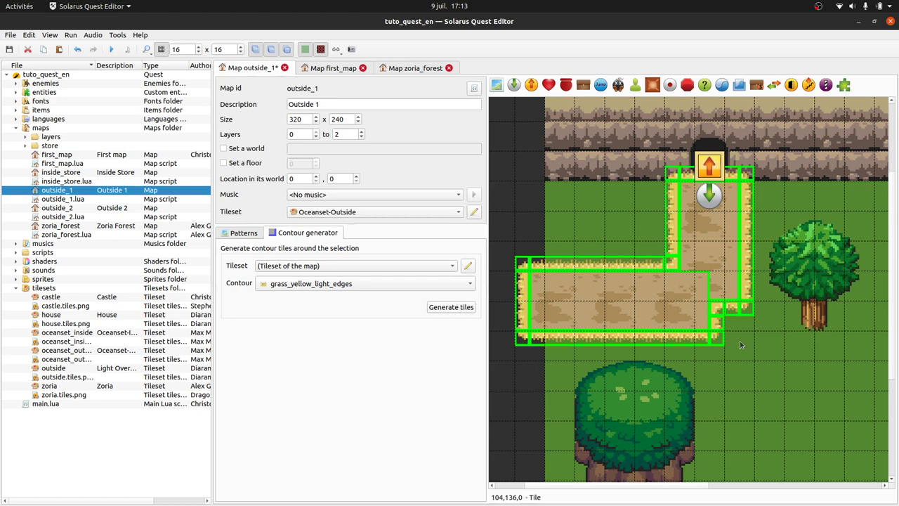
left_click(781, 391)
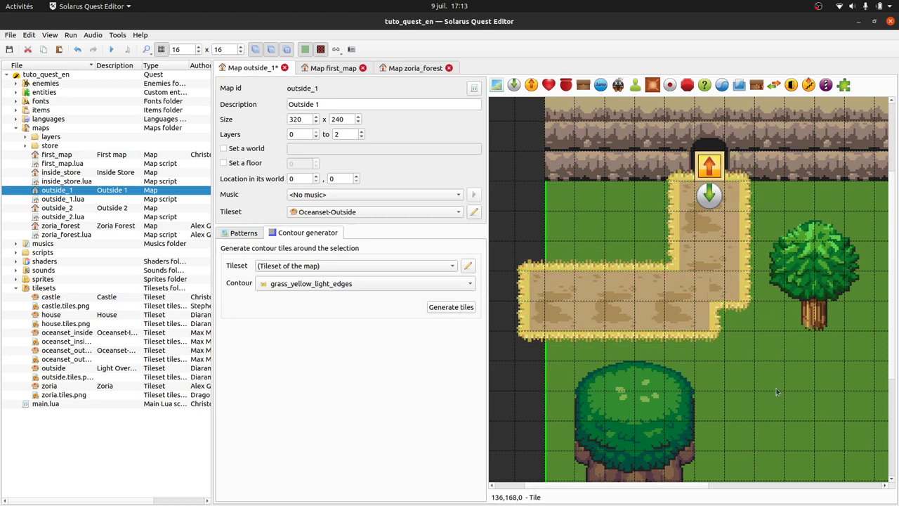
key("ctrl+z")
Step: Generate the dirt_edges contour around the two selected dirt tiles
left_click(400, 283)
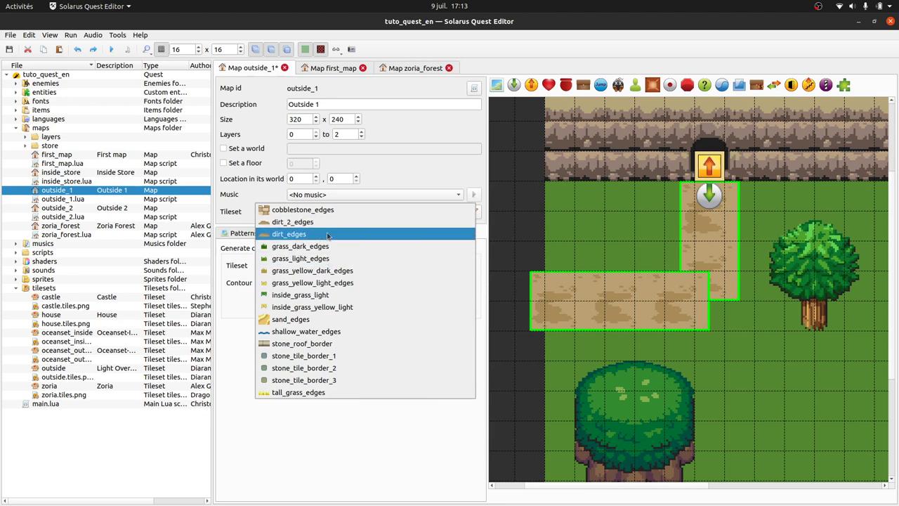
left_click(328, 234)
left_click(452, 308)
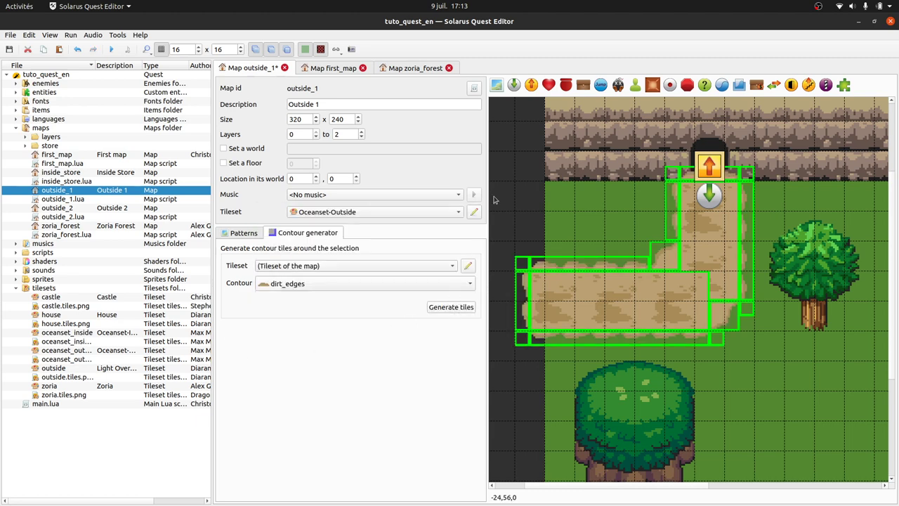
left_click(513, 216)
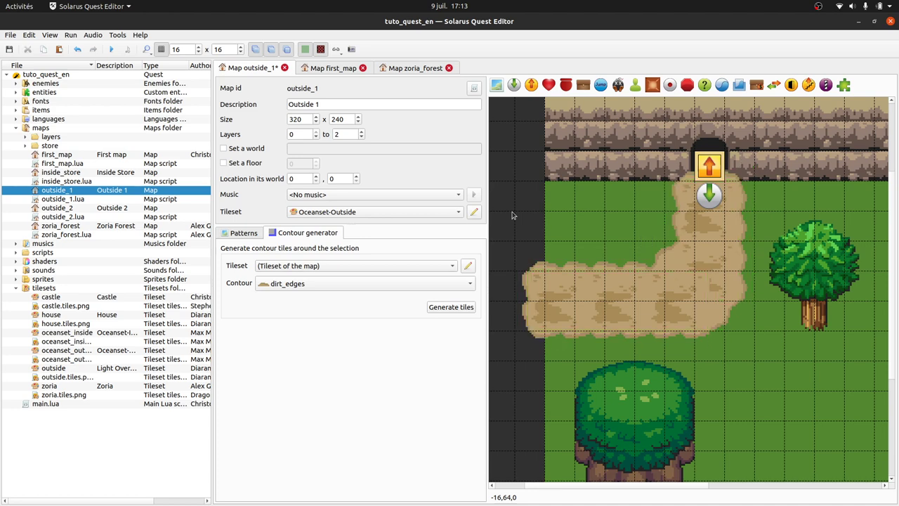
Step: Delete the generated dirt edge tiles beyond the map's left border and those overlapping the cliff at the cave entrance
left_click_drag(518, 239, 560, 381)
key("Delete")
left_click(692, 173)
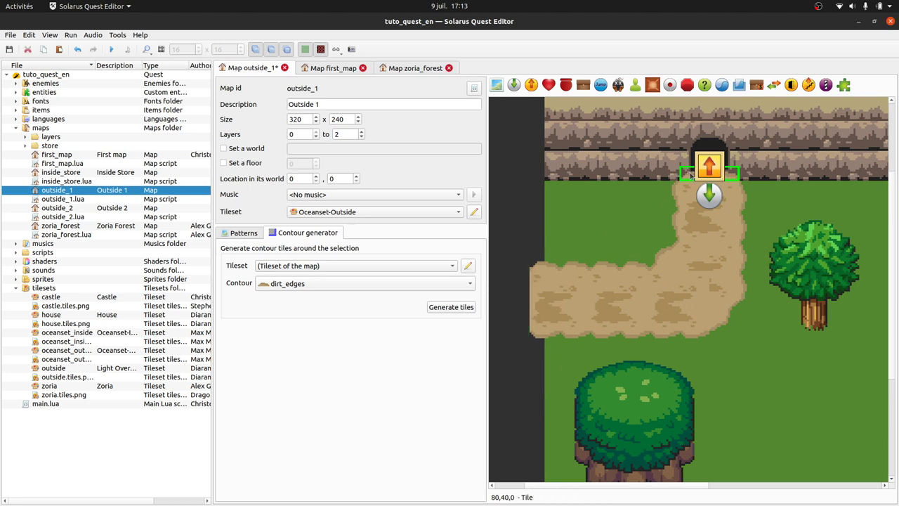
key("Delete")
left_click(744, 178)
key("Delete")
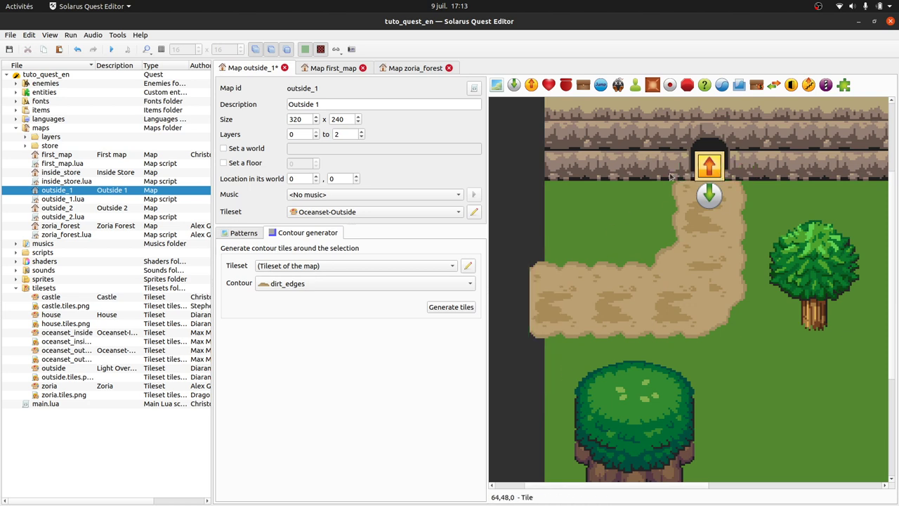
left_click(671, 178)
key("Delete")
Step: Select the vertical and the horizontal dirt tiles in turn and show the grid to check their alignment
left_click(712, 286)
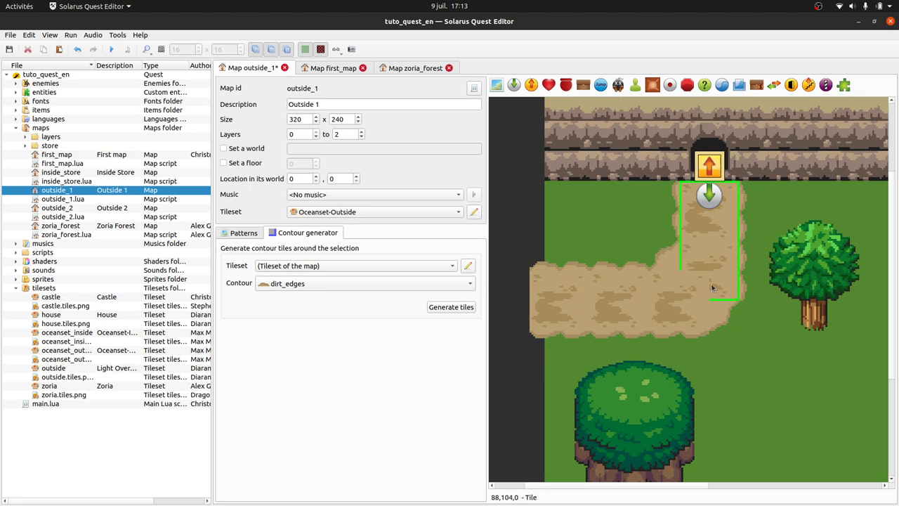
left_click(672, 294)
key("ctrl+g")
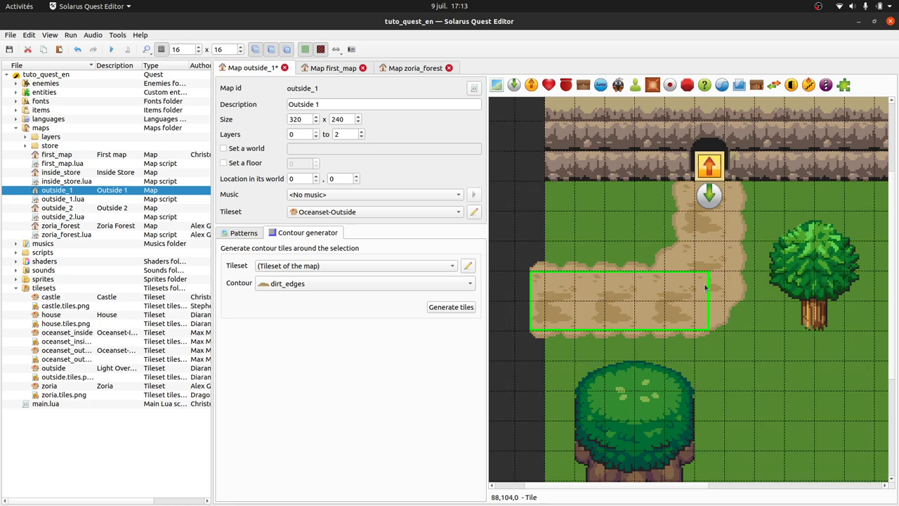
Step: Return to the tileset patterns and select the round dirt patch with its inner corners to compare their sizes
left_click(224, 234)
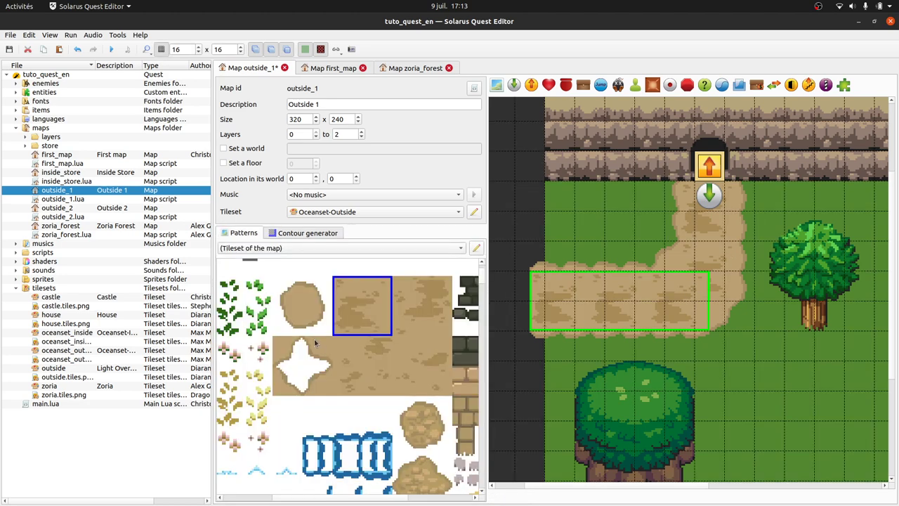
left_click(275, 276)
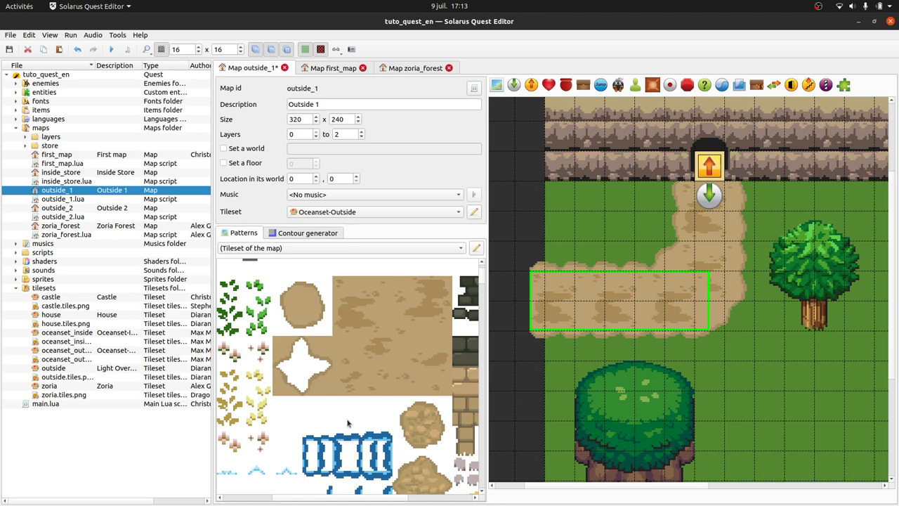
left_click_drag(271, 277, 330, 374)
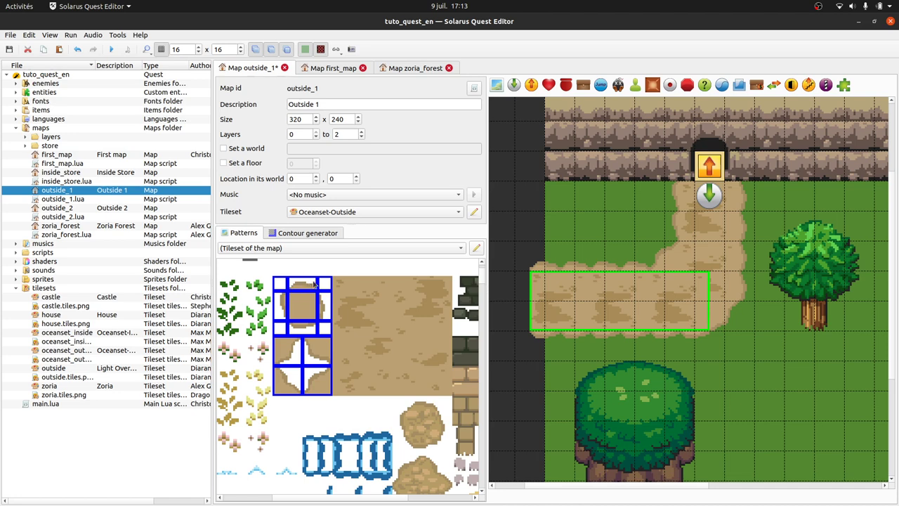
left_click(318, 268)
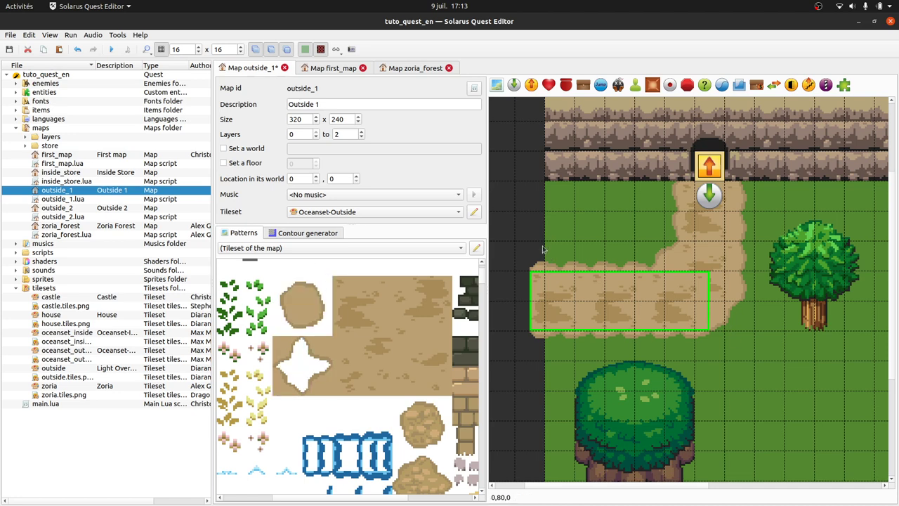
Step: Undo the edge deletions and the generated dirt_edges contour, leaving only the two dirt tiles
left_click(510, 221)
key("ctrl+z")
key("ctrl+z")
key("ctrl+z")
key("ctrl+z")
key("ctrl+z")
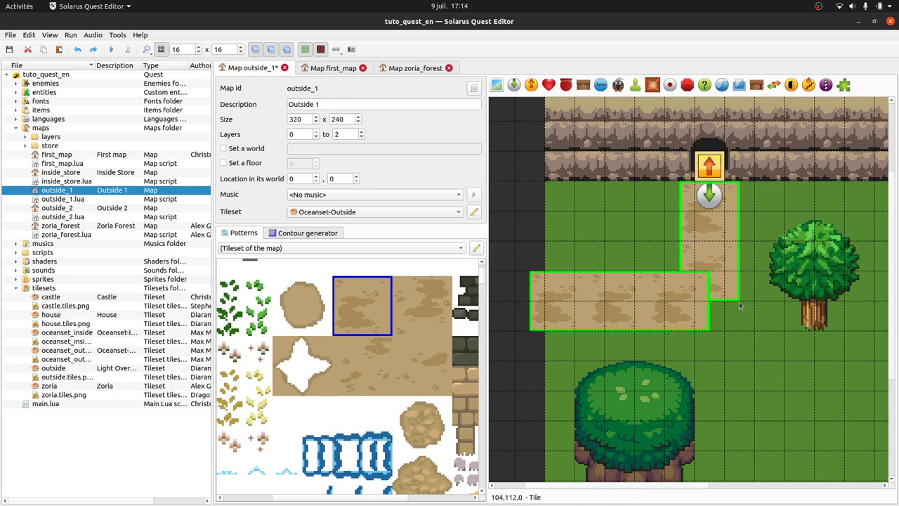
Step: Move the horizontal dirt tile half a grid cell right to line up with the map's left border, and select both dirt tiles
left_click(656, 301)
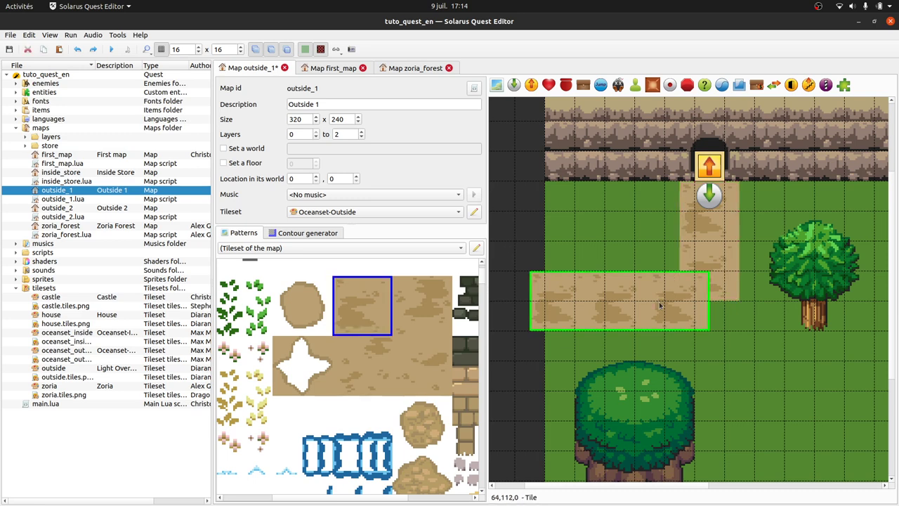
left_click_drag(656, 301, 670, 306)
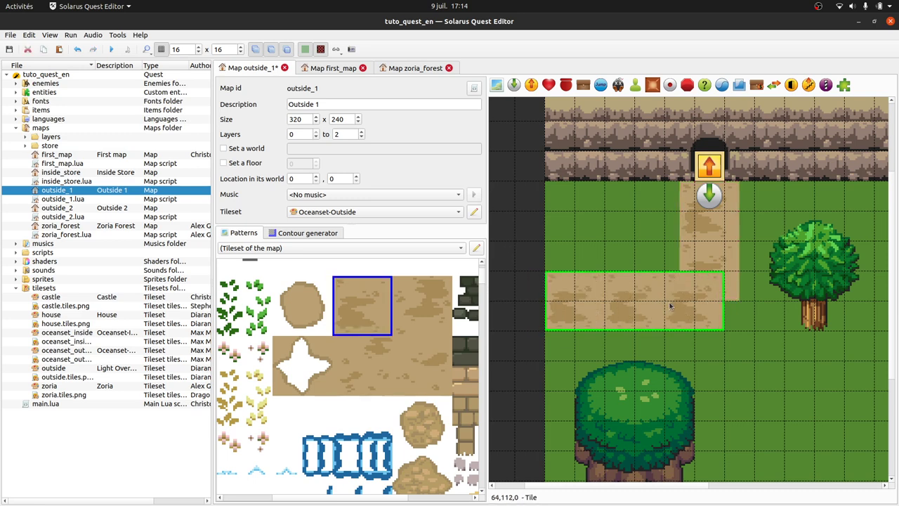
left_click(732, 267, "ctrl")
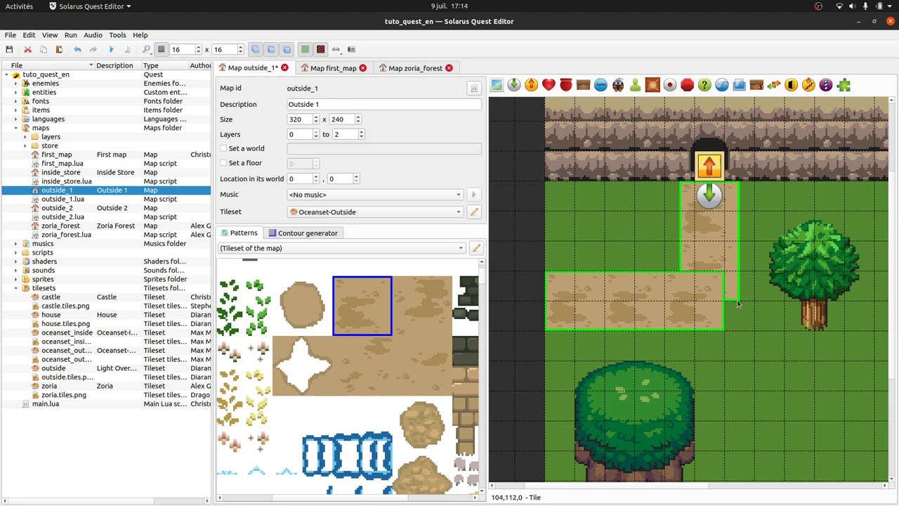
Step: Generate the dirt_edges contour tiles around both selected dirt tiles after rechecking the dirt patterns in the tileset
left_click(317, 233)
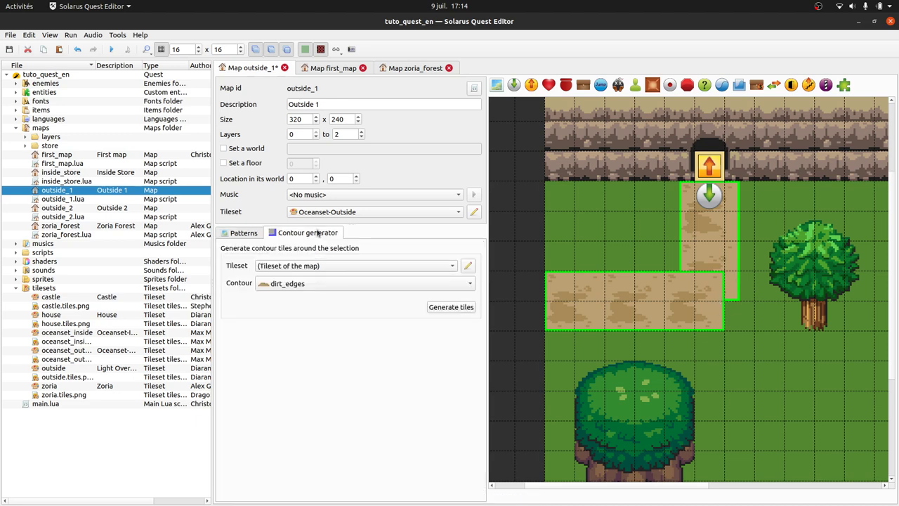
left_click(239, 233)
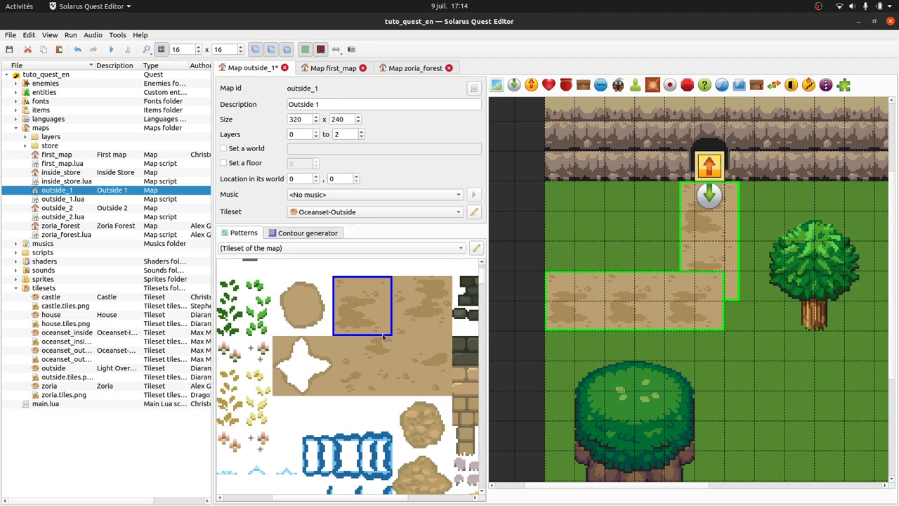
left_click(282, 281)
left_click_drag(300, 351, 333, 400)
left_click(350, 263)
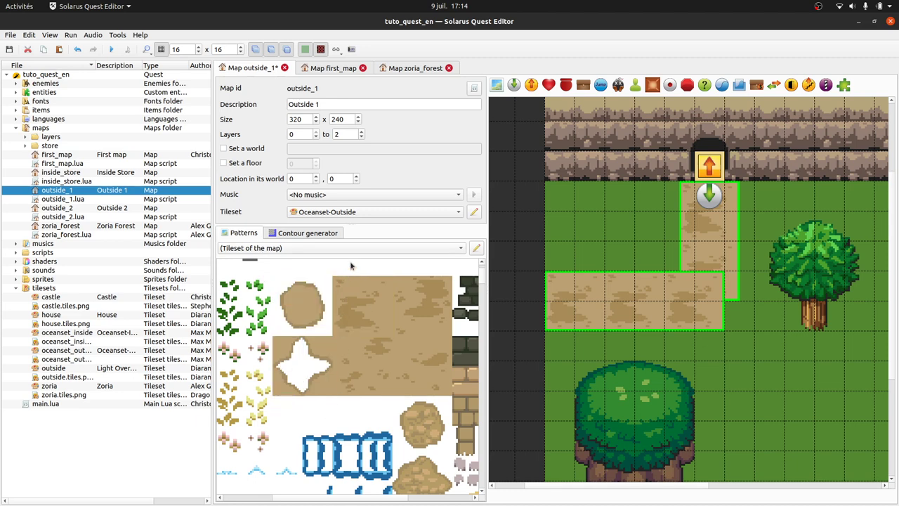
left_click(313, 233)
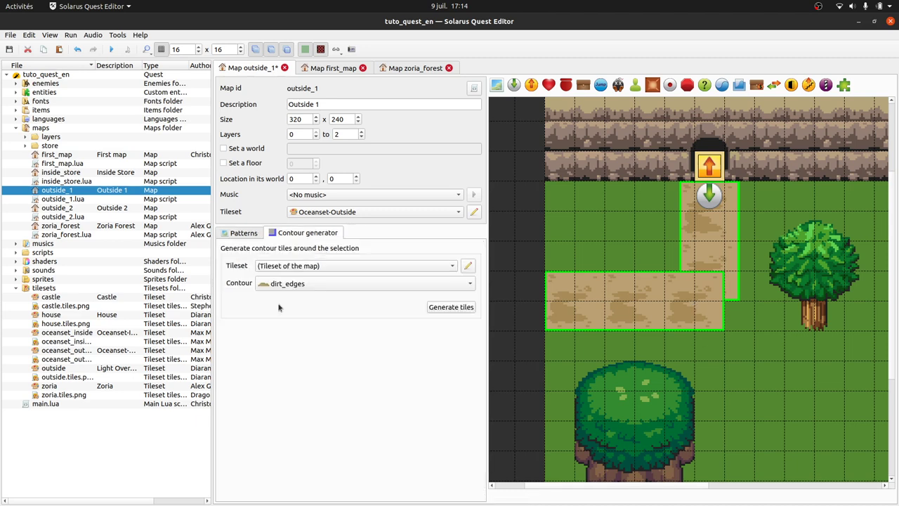
left_click(467, 312)
left_click(792, 404)
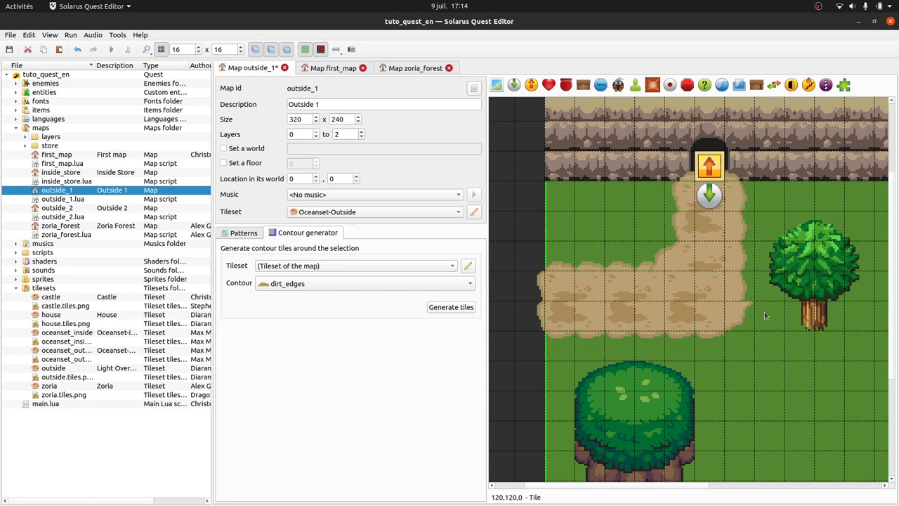
Step: Check the edge tile at the path's outer corner with the grid hidden, and undo the generated dirt_edges contour
key("ctrl+g")
left_click(742, 311)
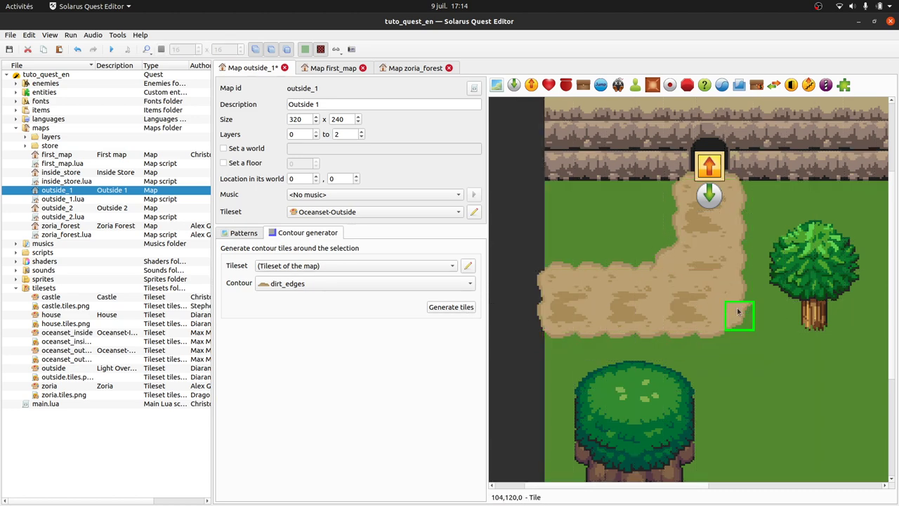
mouse_move(745, 315)
left_mouse_down()
mouse_move(731, 323)
mouse_move(744, 311)
left_mouse_up()
left_click(737, 328)
left_click(808, 426)
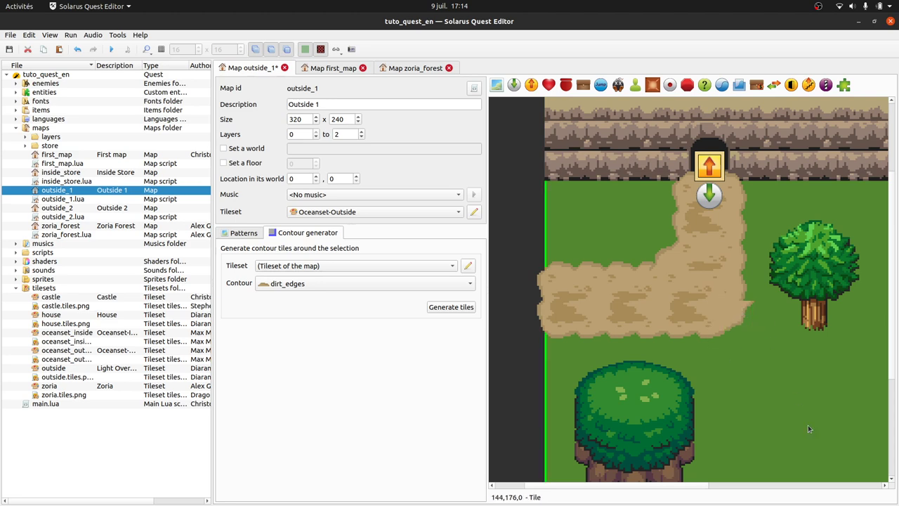
key("ctrl+z")
key("ctrl+z")
key("ctrl+g")
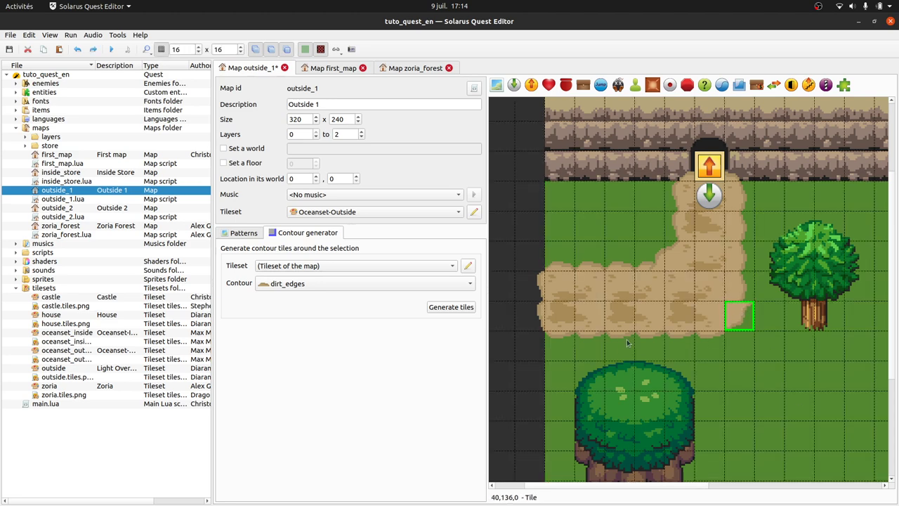
key("ctrl+z")
Step: Move the horizontal dirt tile half a grid cell left and generate dirt_edges contour tiles around both dirt tiles
left_click(701, 325)
key("Left")
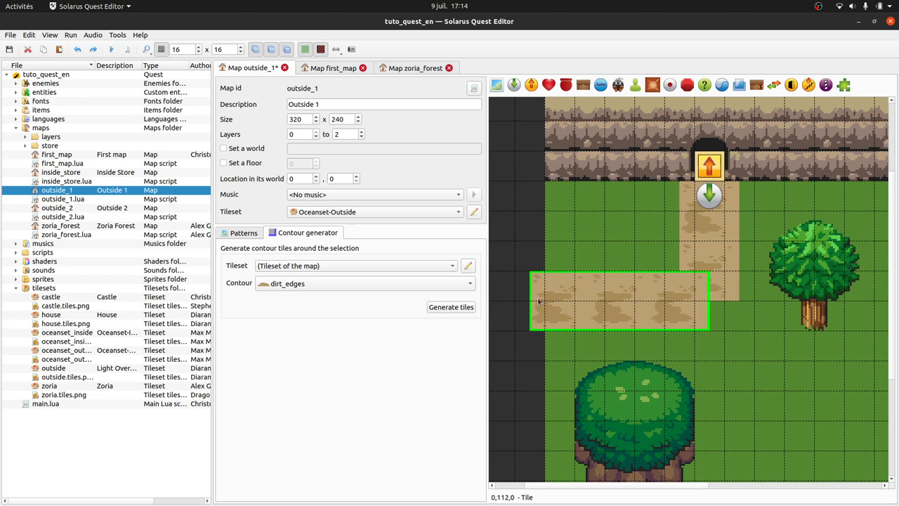
left_click(506, 236)
left_click(695, 325)
left_click(730, 295, "ctrl")
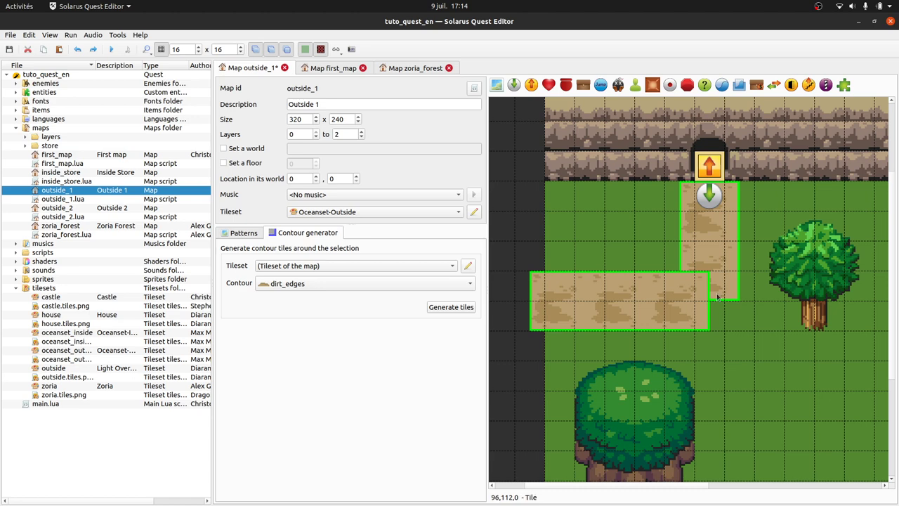
key("ctrl+b")
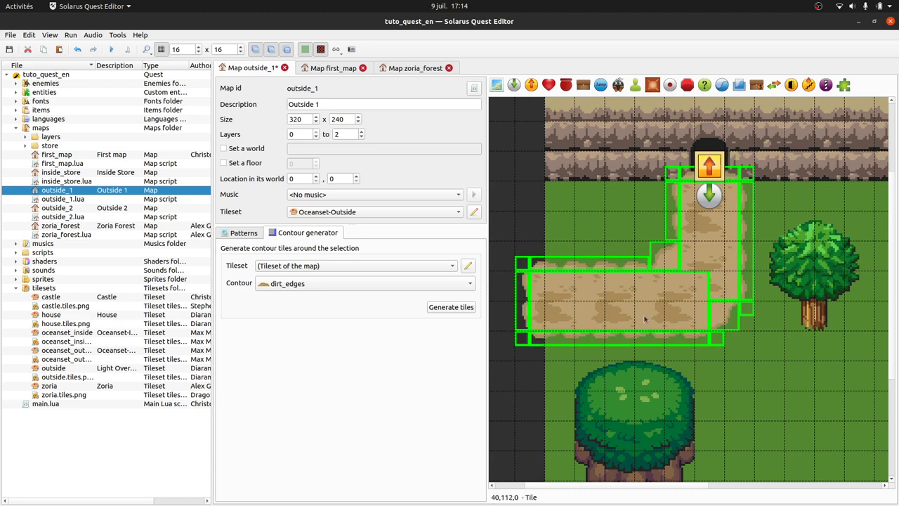
Step: Delete the dirt edge tile and its two corner tiles at the path's outer end beyond the map border, and save the map
left_click(496, 190)
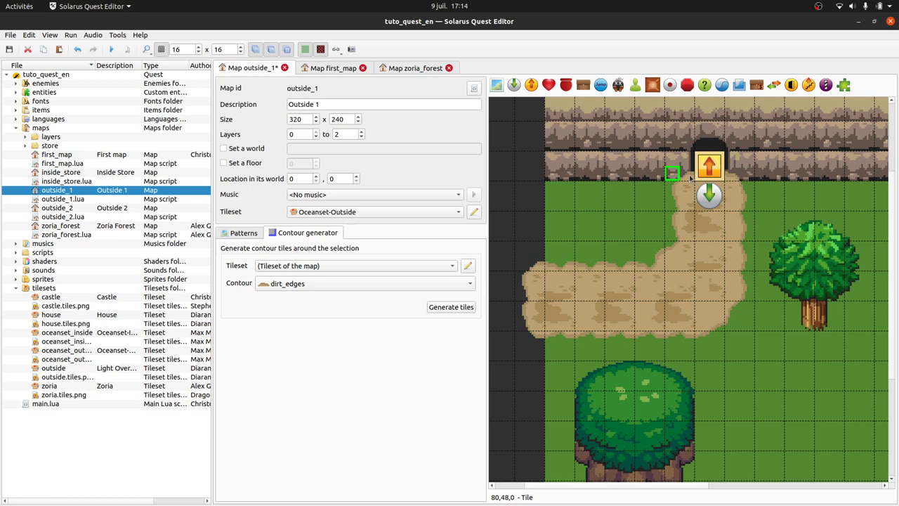
left_click(527, 300)
key("Delete")
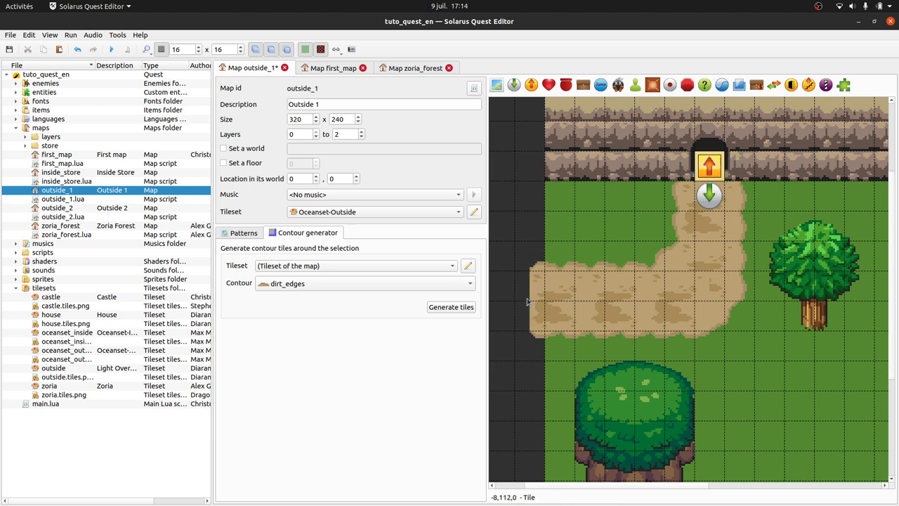
left_click(524, 270)
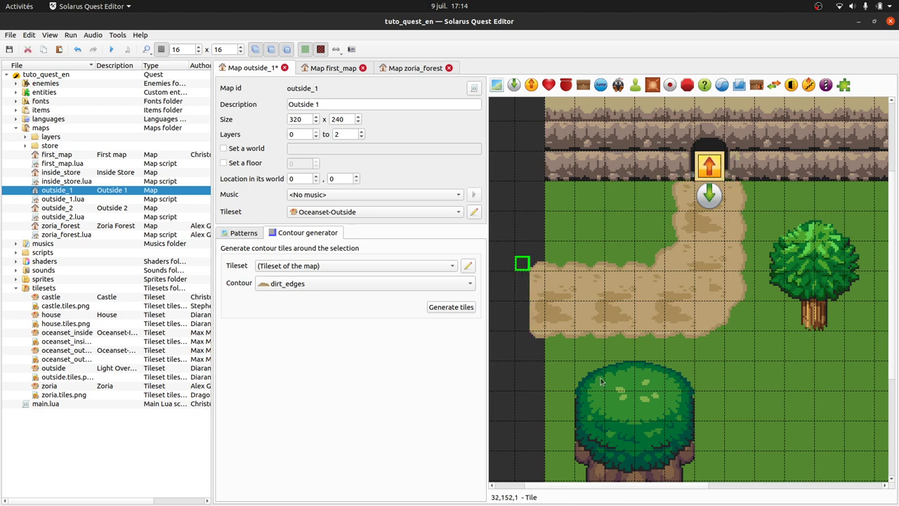
key("Delete")
left_click(523, 343)
key("Delete")
key("ctrl+s")
Step: View the whole outside_1 map without the grid and look through the tileset's patterns
scroll(758, 324, "down", 1, "ctrl")
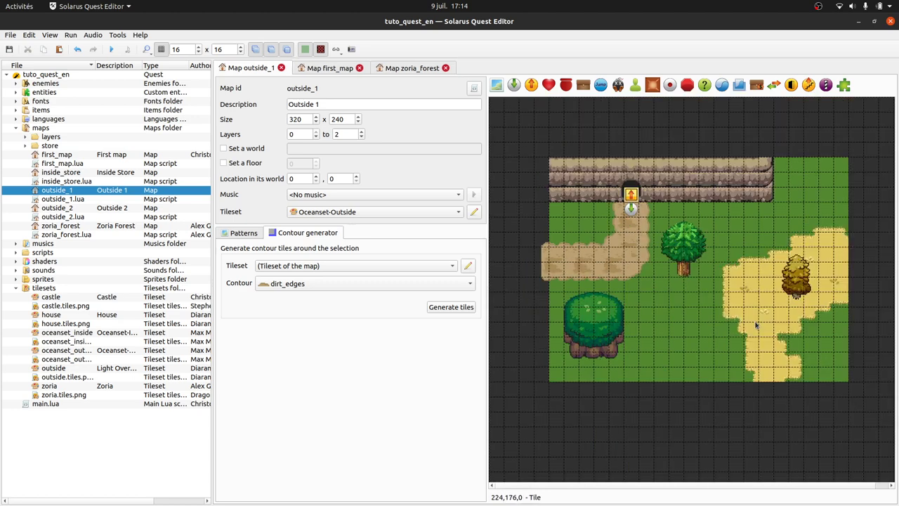
key("ctrl+g")
left_click(256, 232)
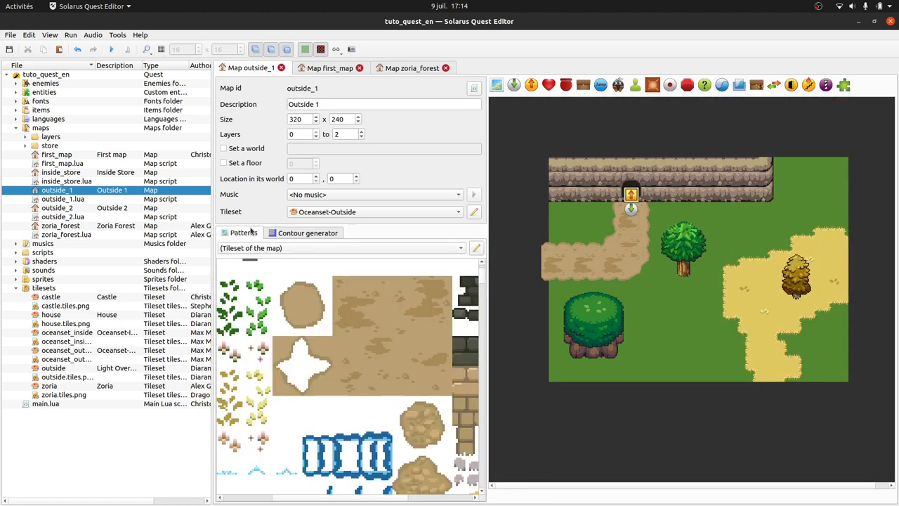
scroll(313, 360, "down", 1, "ctrl")
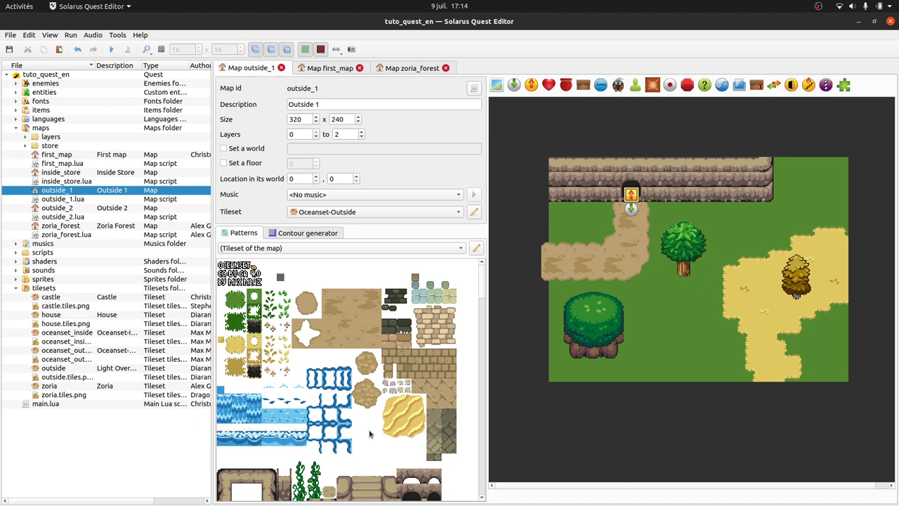
scroll(370, 434, "down", 5)
scroll(379, 316, "up", 5)
Step: Copy the upper-left room's floor tile on first_map and delete everything in the two upper rooms
left_click(328, 68)
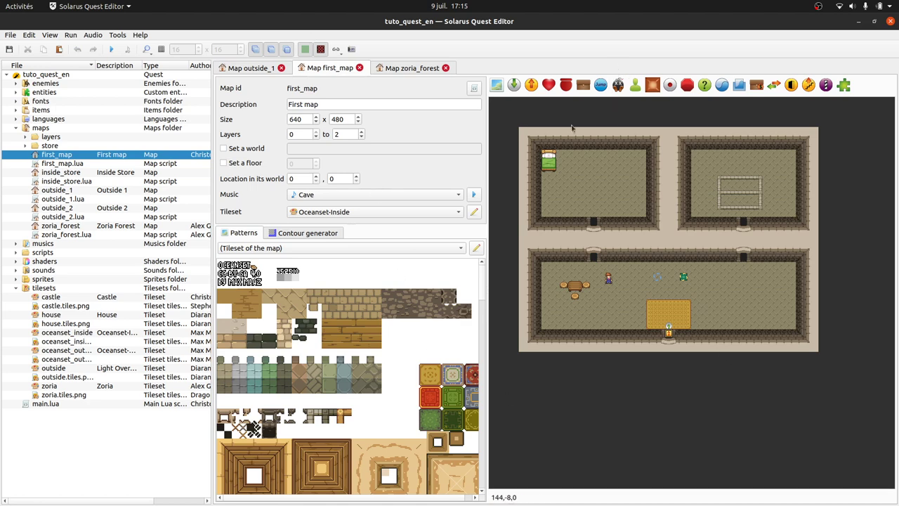
left_click(596, 177)
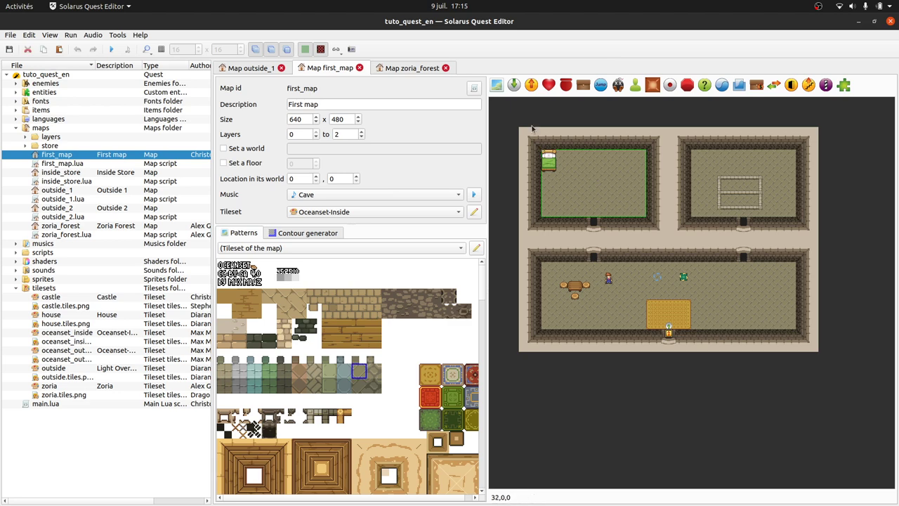
left_click(532, 121)
left_click_drag(495, 117, 842, 241)
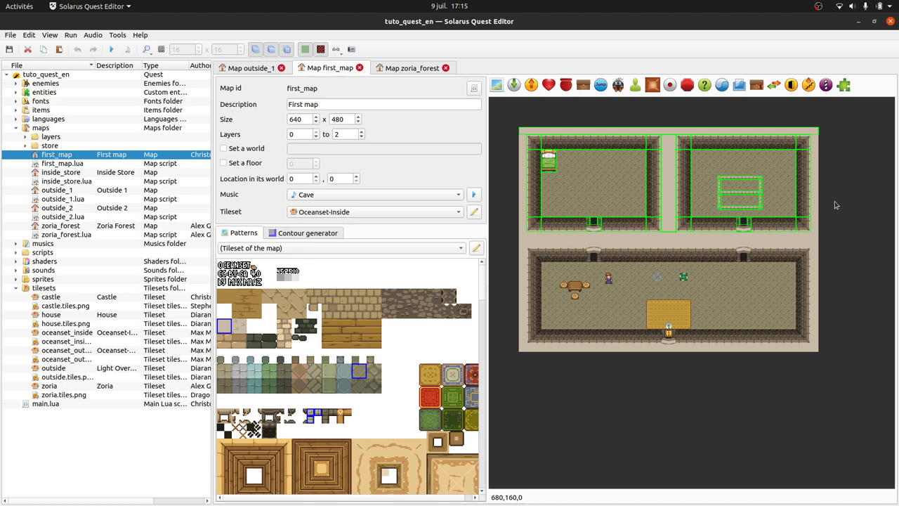
key("Delete")
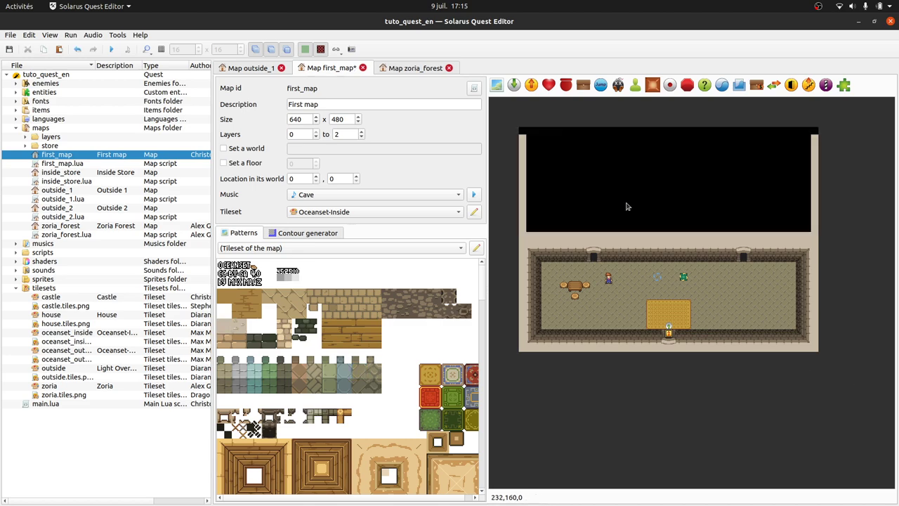
Step: Paste the floor tile where the upper-left room was, aligned to the displayed grid, and select it
key("ctrl+v")
key("ctrl+g")
scroll(595, 185, "up", 1, "ctrl")
middle_click_drag(643, 202, 765, 199)
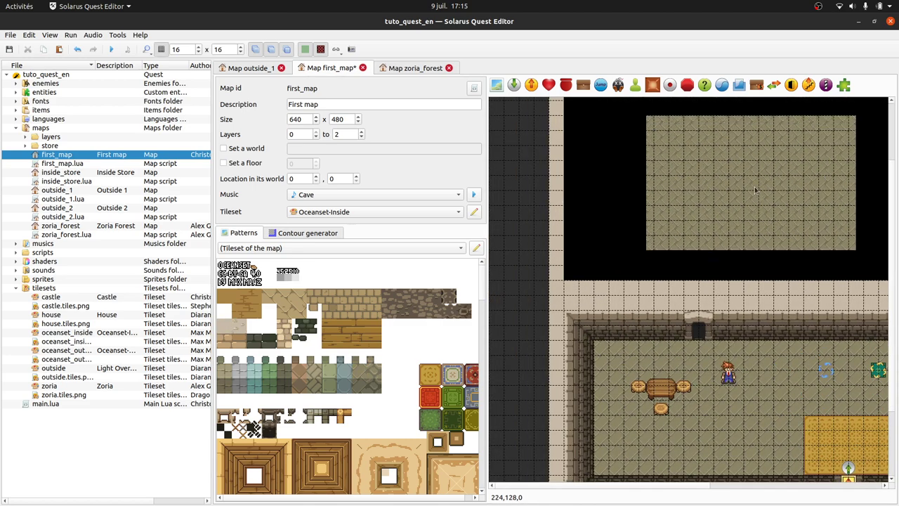
left_click(706, 187)
scroll(539, 221, "up", 3)
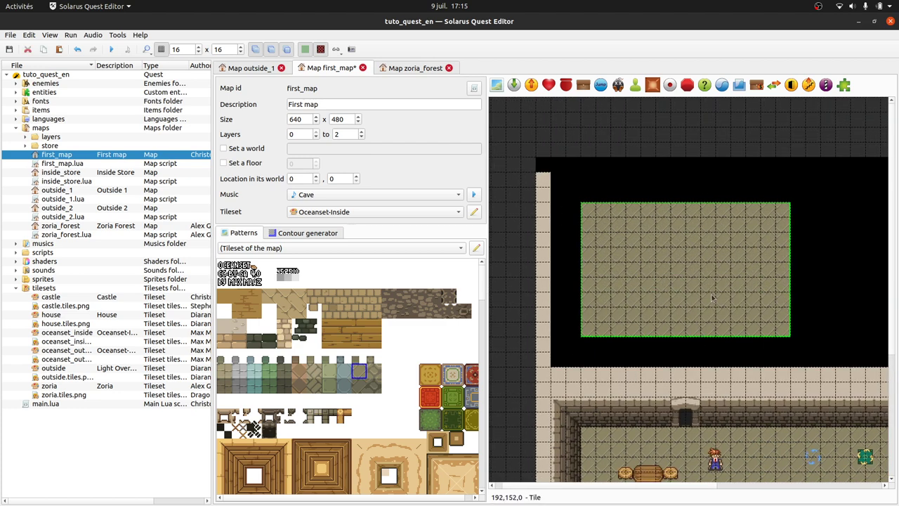
Step: Choose the wall_6 contour for the selected floor tile and compare it with the lower room's walls
left_click(307, 236)
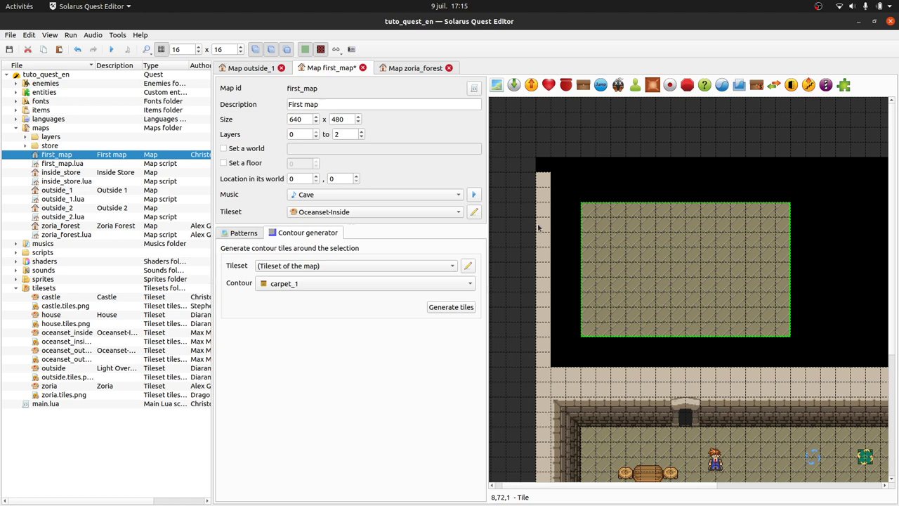
left_click(350, 286)
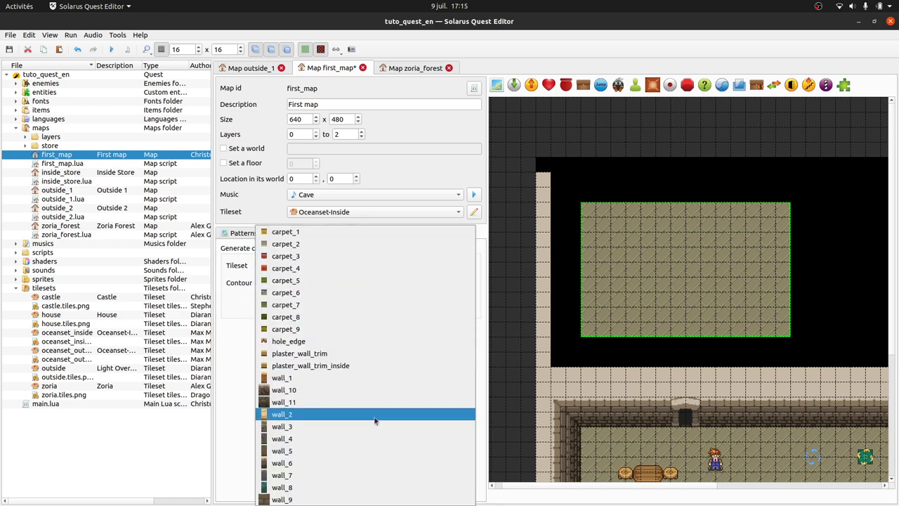
left_click(337, 460)
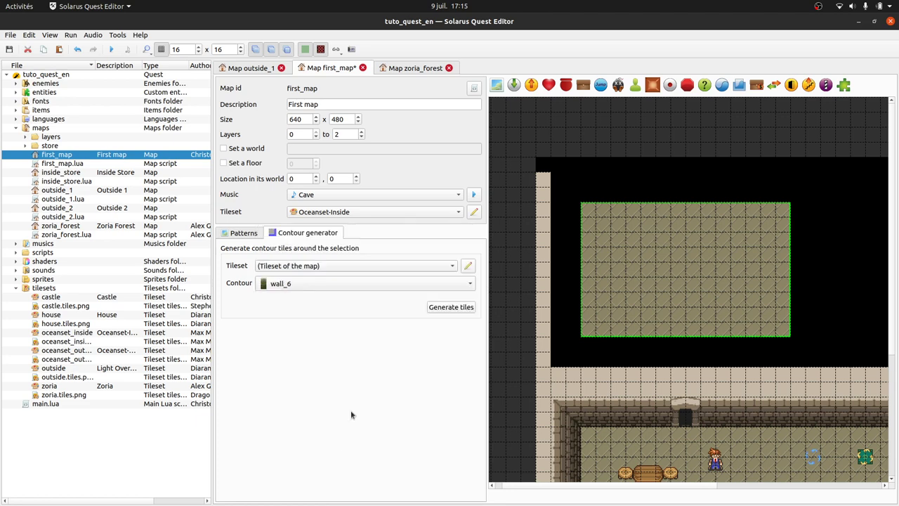
scroll(621, 401, "down", 3)
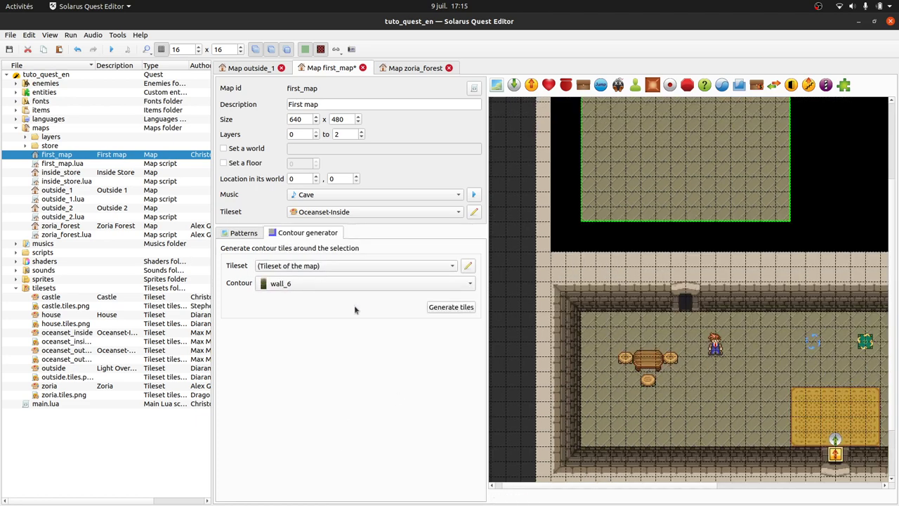
scroll(523, 271, "up", 3)
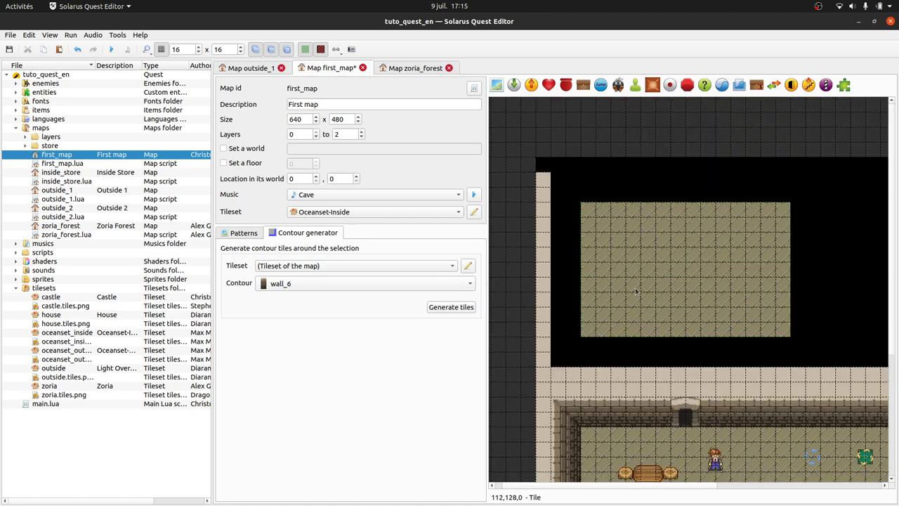
Step: Generate the wall_6 contour around the upper-left floor, check it without the grid, and undo the generated walls
left_click(433, 307)
left_click(748, 143)
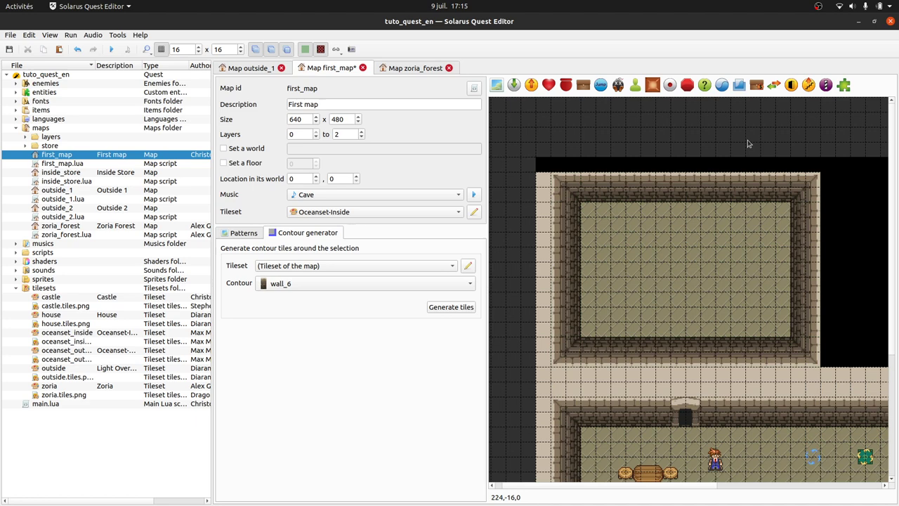
key("ctrl+g")
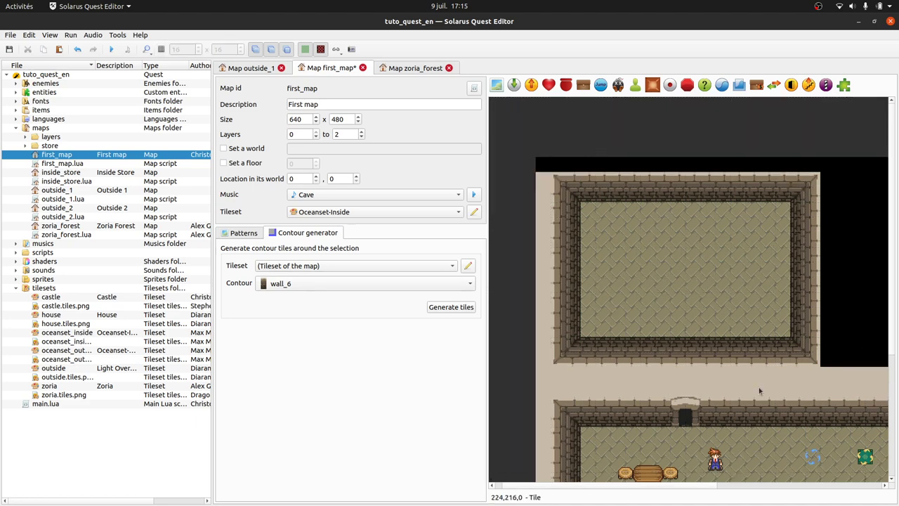
key("ctrl+z")
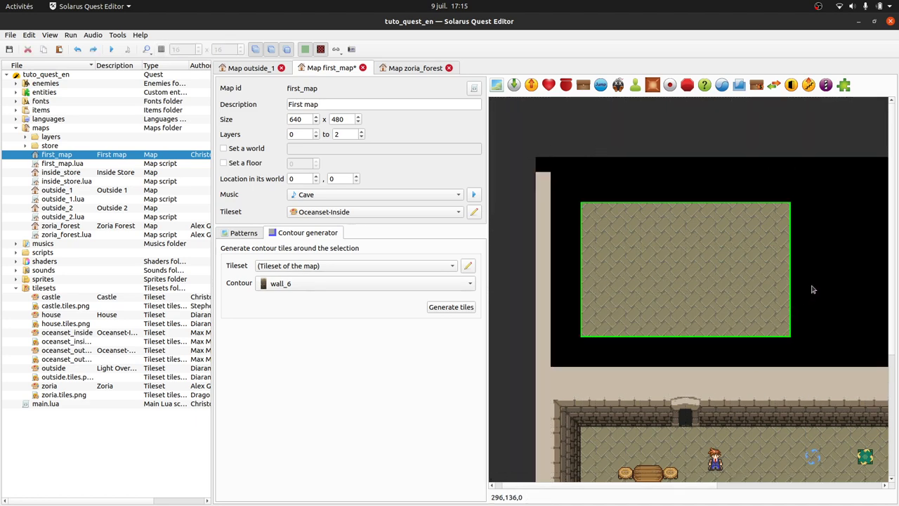
Step: Paste a second copy of the floor tile where the upper-right room was, level with the first floor
scroll(807, 321, "down", 1, "ctrl")
key("ctrl+v")
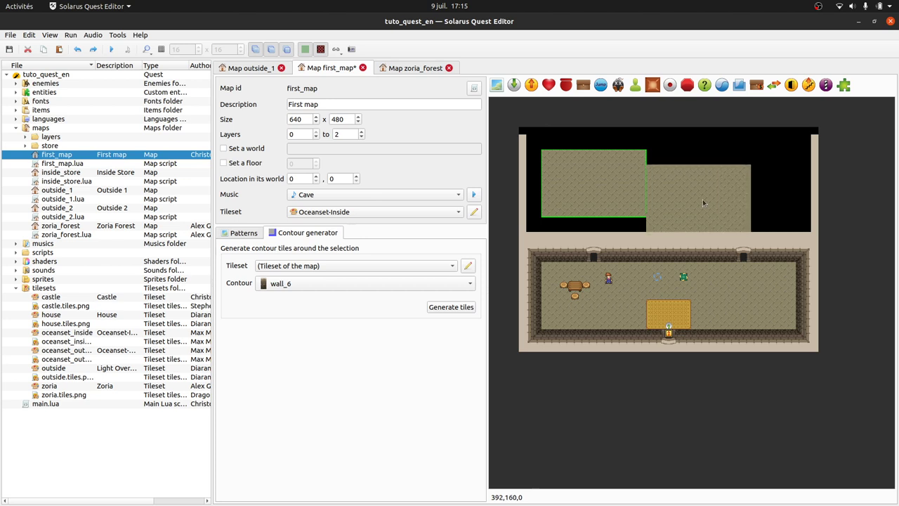
left_click(747, 185)
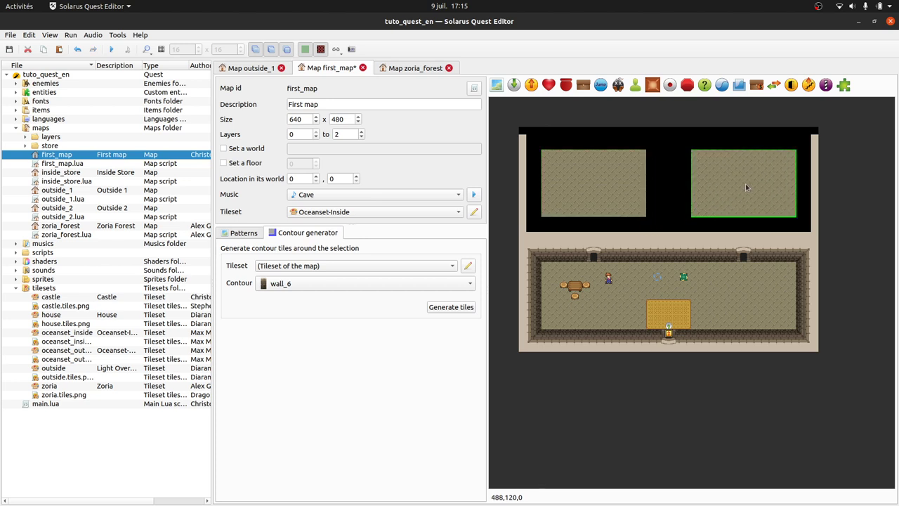
Step: Generate wall_6 contours around both upper floor tiles together, and undo the generated walls
left_click(591, 179, "ctrl")
key("ctrl+b")
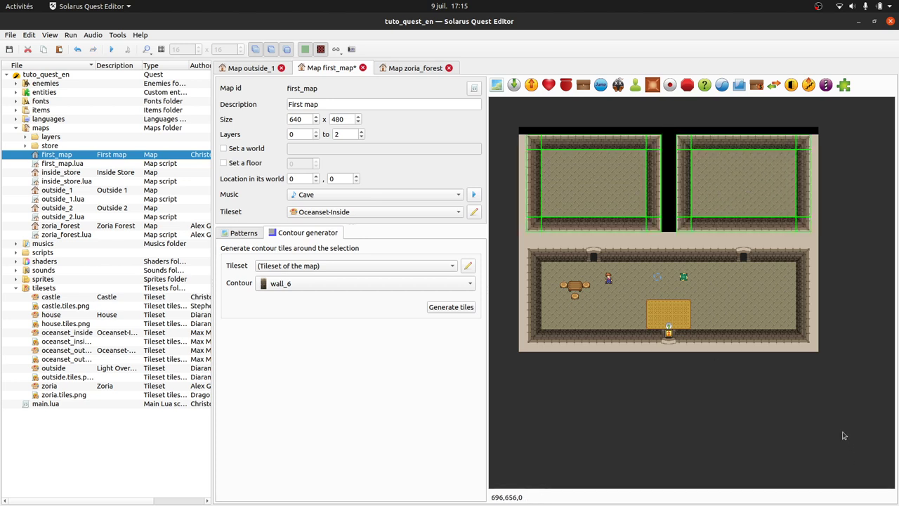
key("ctrl+z")
left_click(849, 214)
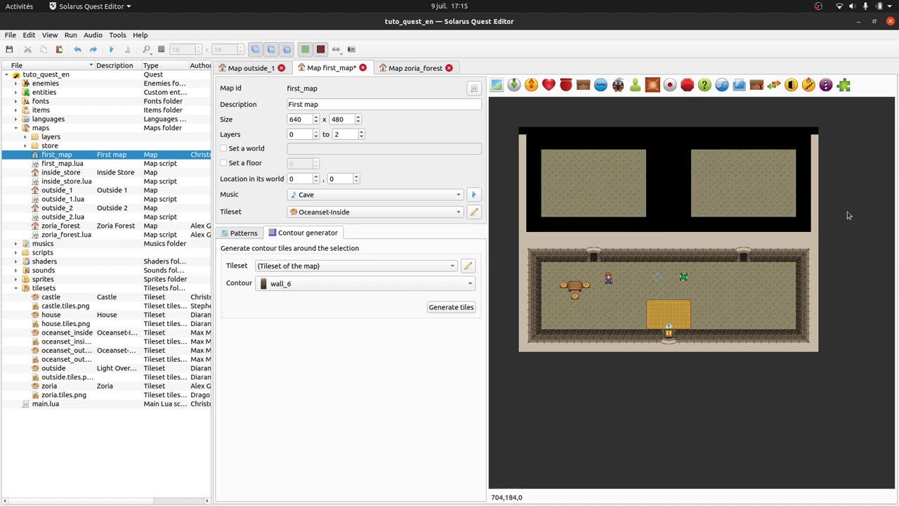
Step: Shrink the upper-right floor tile to a strip 14 by 3 grid cells and add a 5-by-3-cell copy above it
left_click(754, 176)
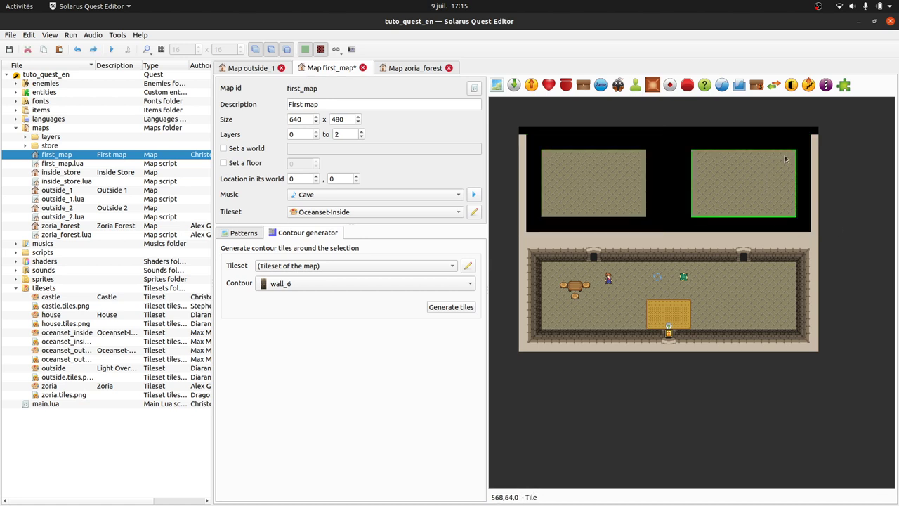
left_click_drag(786, 159, 792, 194)
key("ctrl+c")
key("ctrl+v")
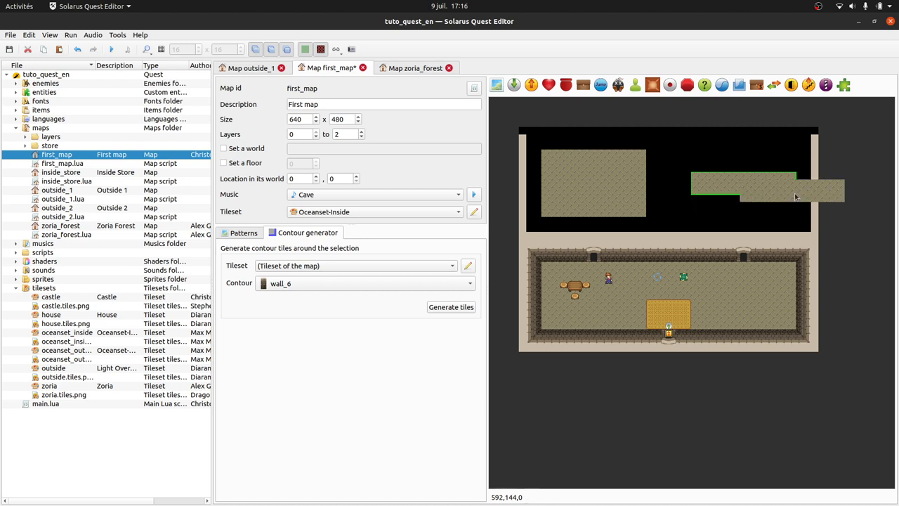
left_click(800, 165)
left_click_drag(799, 165, 781, 170)
Step: Show the grid and paste another floor copy below the strip, narrowed to 2 by 3 grid cells
key("ctrl+g")
scroll(778, 169, "up", 1, "ctrl")
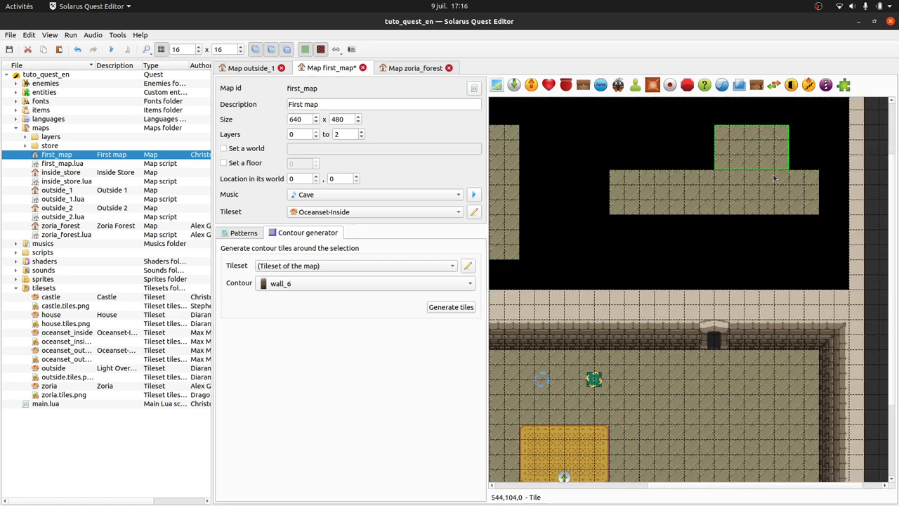
key("ctrl+v")
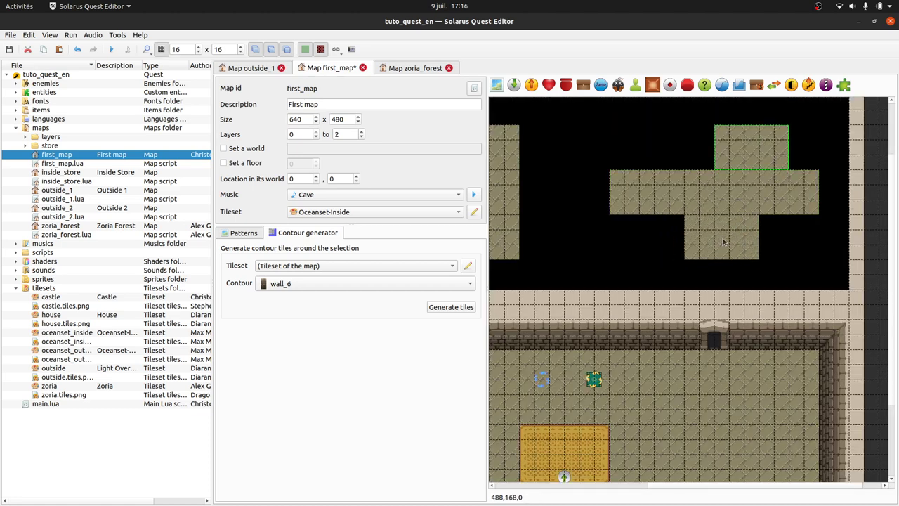
left_click(739, 241)
left_click_drag(773, 259, 718, 260)
Step: Generate the wall_6 contour around the three joined floor tiles, check the result without the grid, and undo the generated walls
left_click(728, 199)
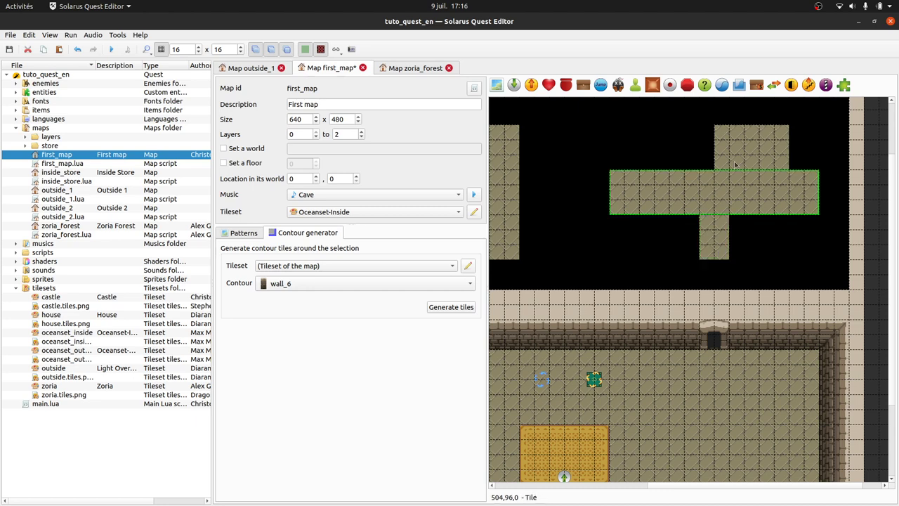
left_click(737, 154)
left_click(714, 197, "ctrl")
left_click(711, 237, "ctrl")
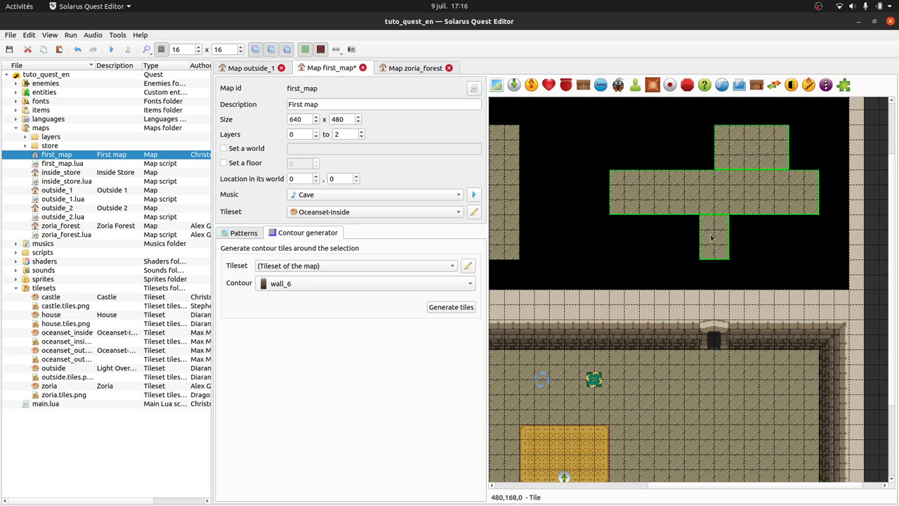
key("ctrl+b")
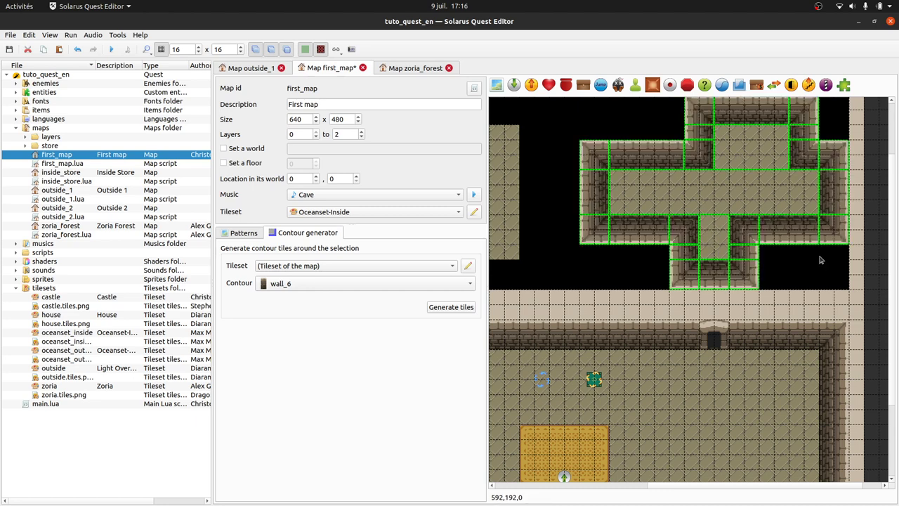
left_click(886, 309)
scroll(745, 172, "down", 1, "ctrl")
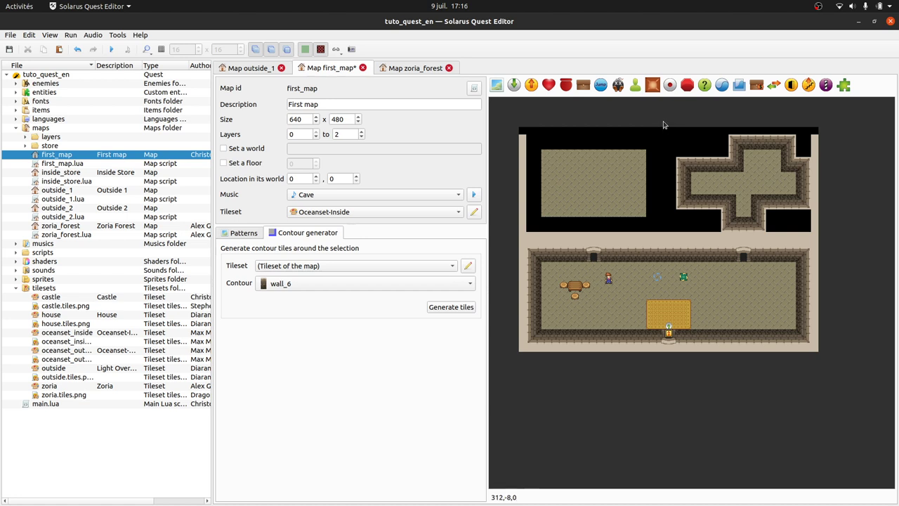
key("ctrl+z")
Step: Generate wall_6 contours around the upper-left floor and the three joined upper-right floor tiles in one go
left_click(871, 225)
left_click_drag(747, 215, 740, 215)
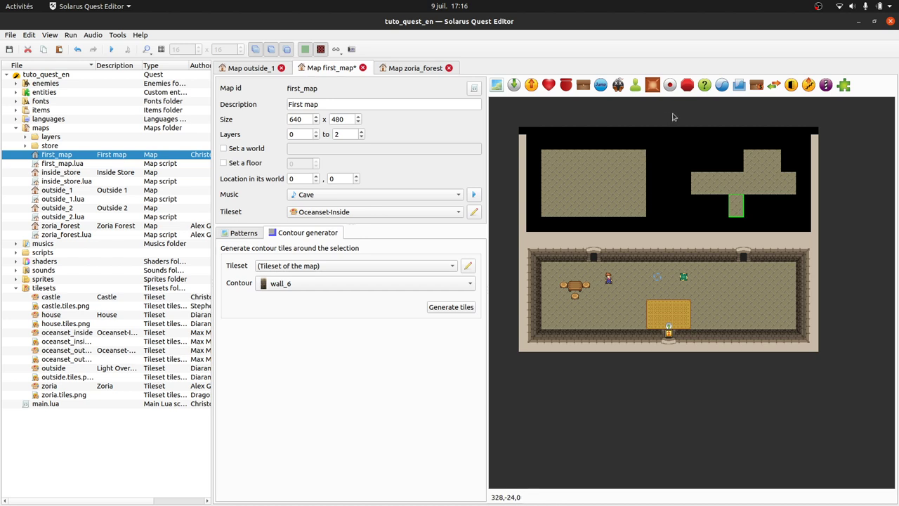
left_click_drag(673, 114, 803, 243)
left_click(607, 188, "ctrl")
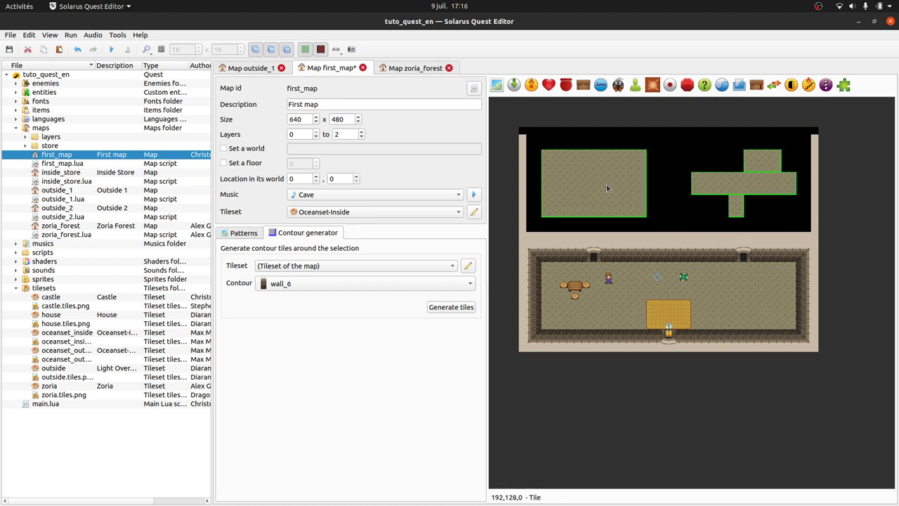
key("ctrl+b")
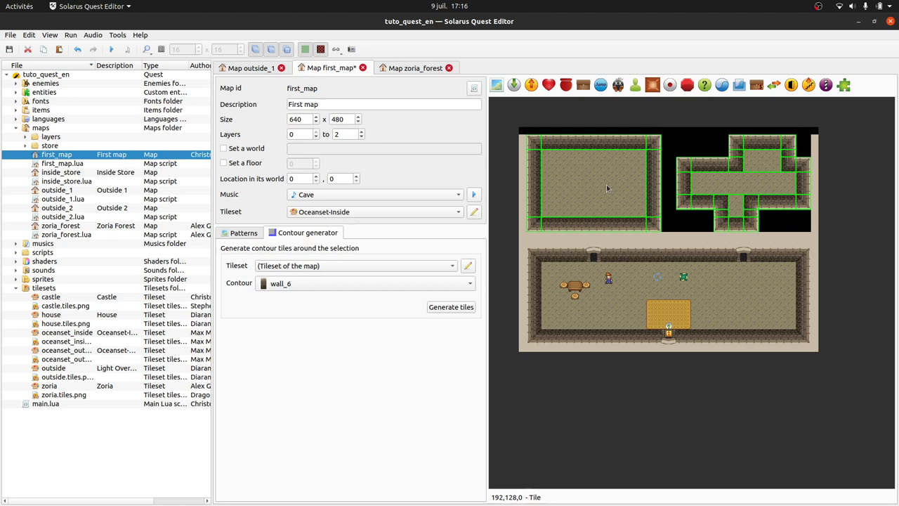
left_click(874, 220)
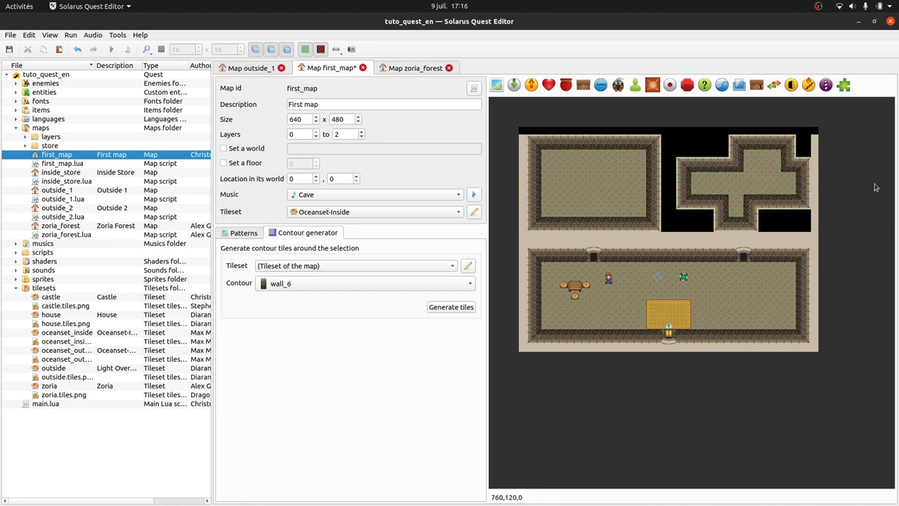
Step: Show the grid and examine the side and top wall patterns of the brown brick room in the map's tileset
scroll(878, 187, "up", 2, "ctrl")
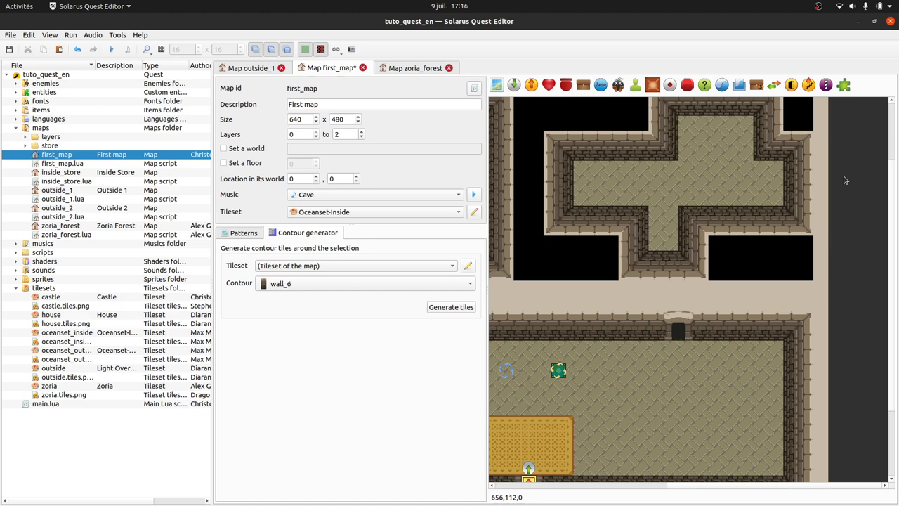
scroll(845, 181, "up", 1)
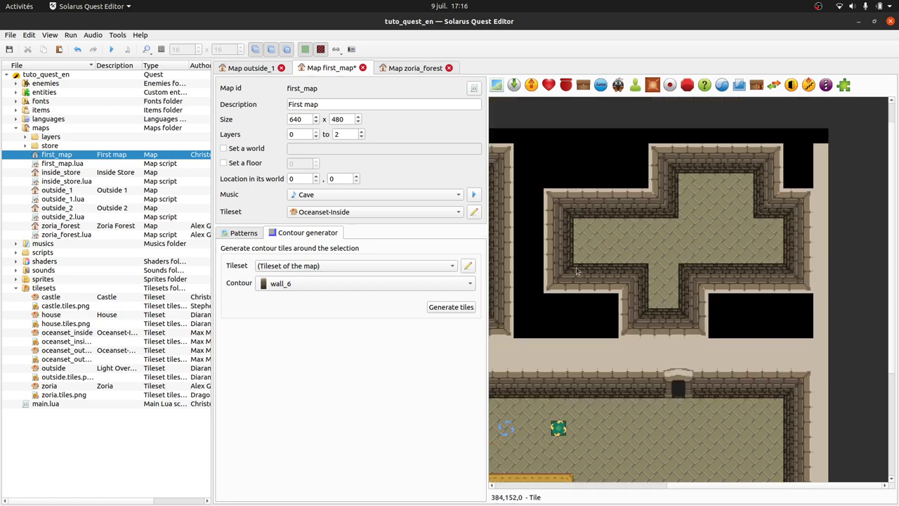
key("ctrl+g")
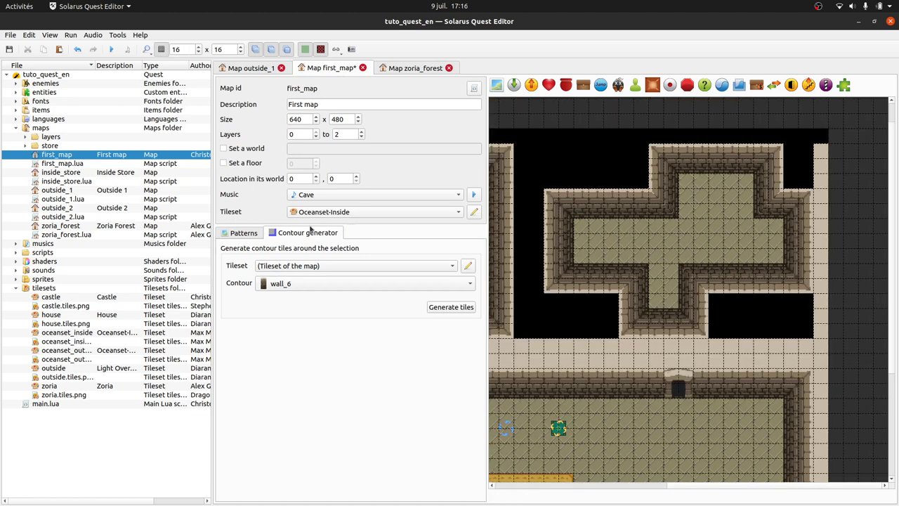
left_click(255, 236)
scroll(273, 349, "down", 3)
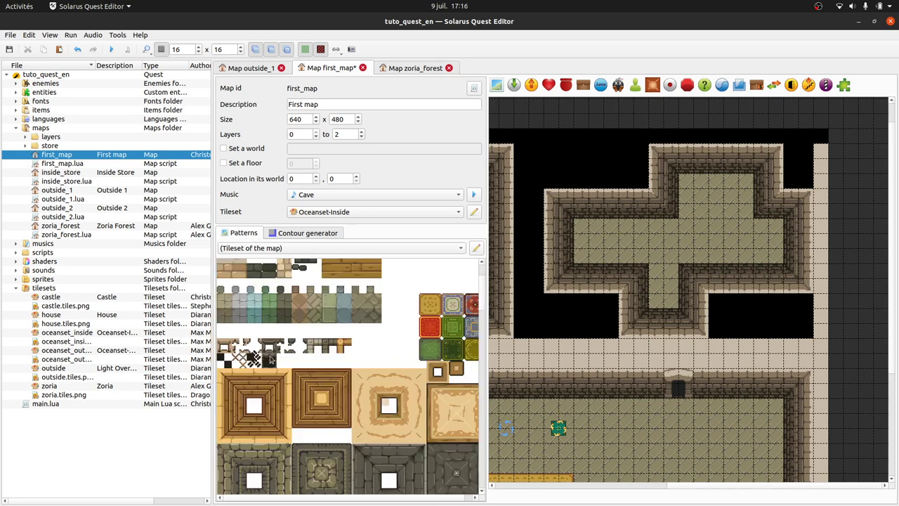
scroll(273, 349, "down", 1)
scroll(380, 327, "up", 1)
left_click(370, 339)
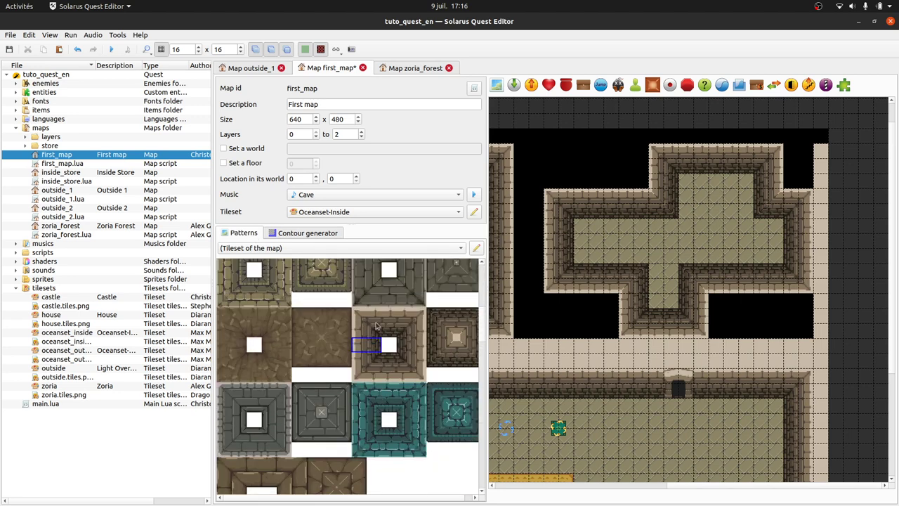
left_click(375, 319)
scroll(379, 337, "down", 1, "ctrl")
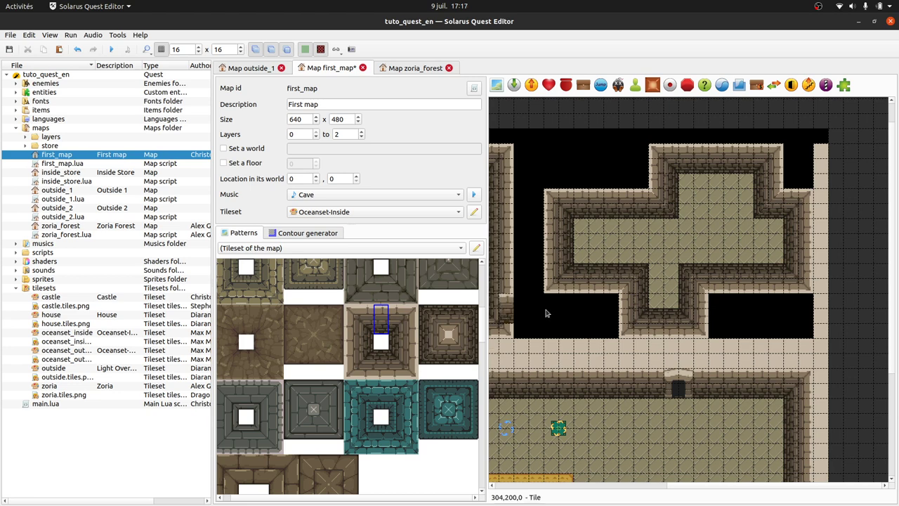
Step: Undo the generated walls and reduce the floor block above the wide strip to one grid row high
key("ctrl+z")
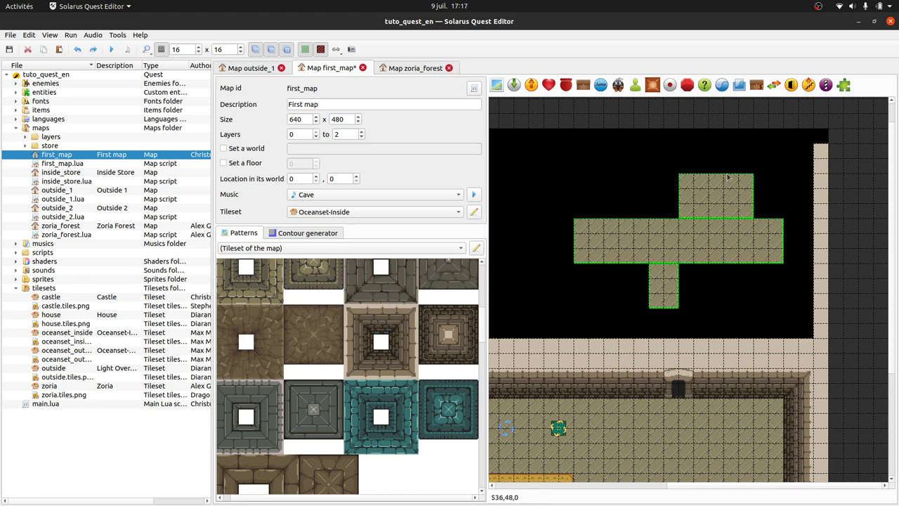
left_click(846, 317)
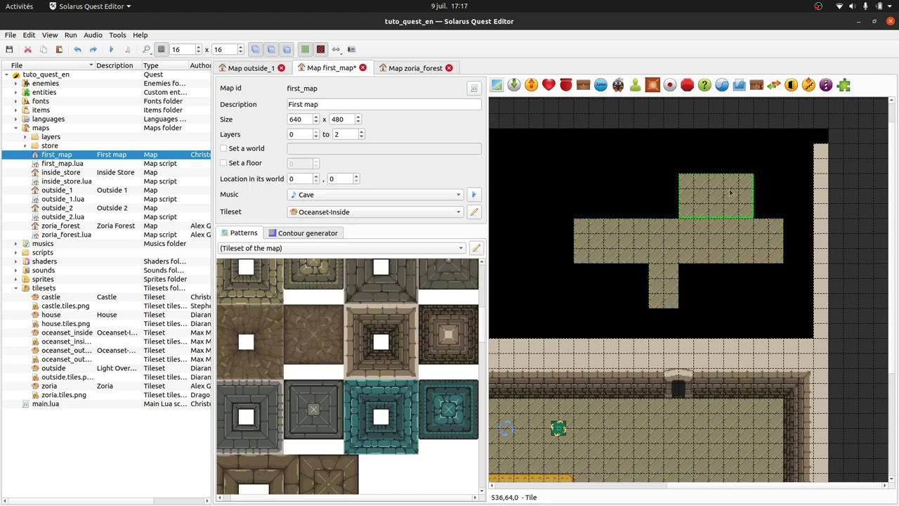
left_click(771, 228)
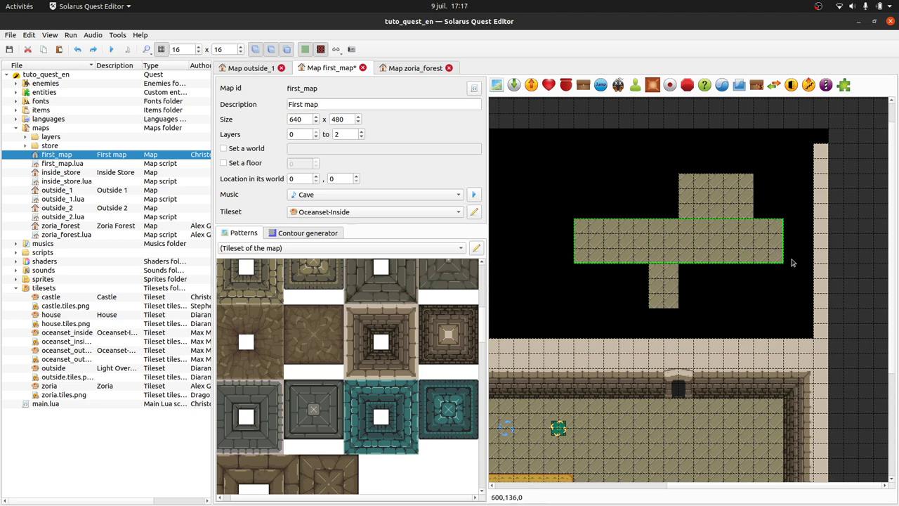
left_click(696, 211)
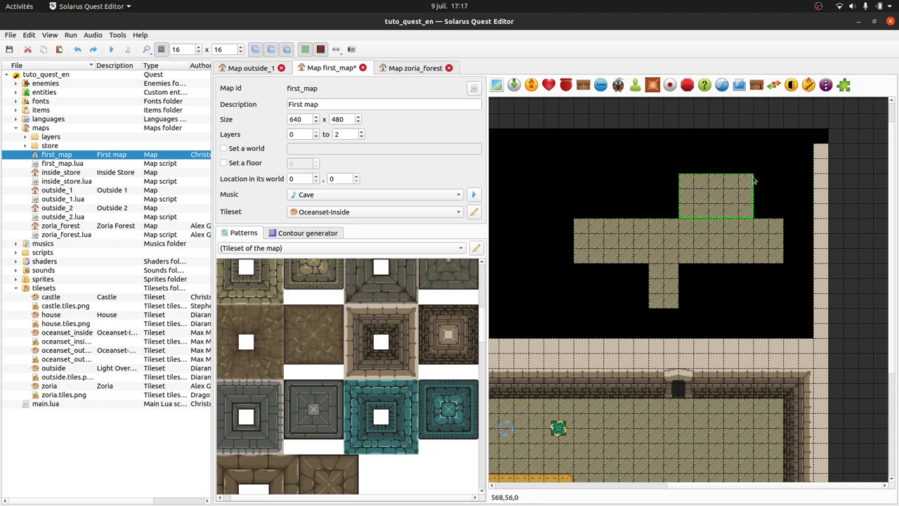
key("r")
left_click(749, 208)
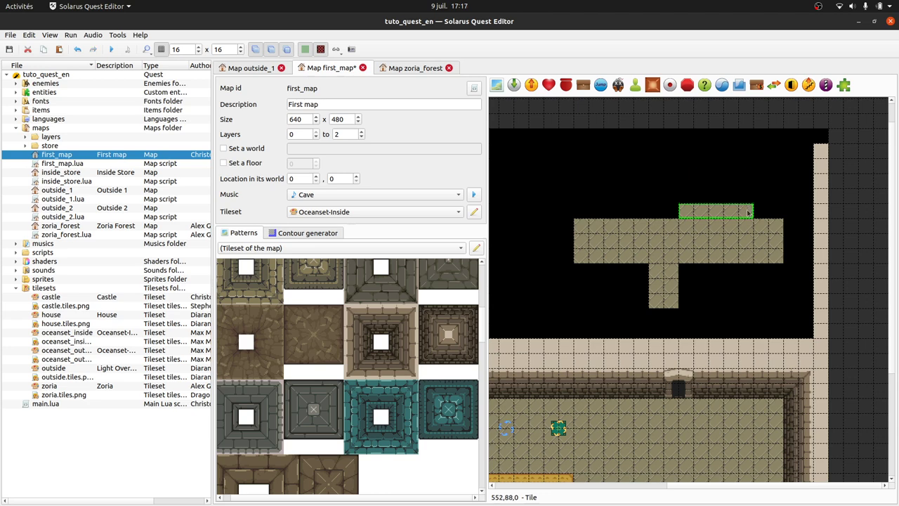
Step: Generate the wall_6 contour around the three joined floor tiles of the upper-right room
left_click(704, 239, "ctrl")
left_click(674, 299, "ctrl")
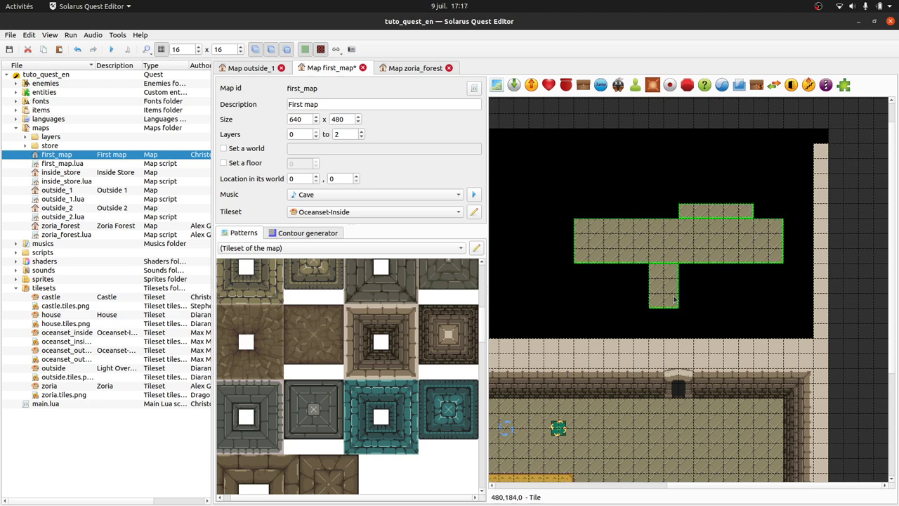
key("ctrl+b")
left_click(868, 206)
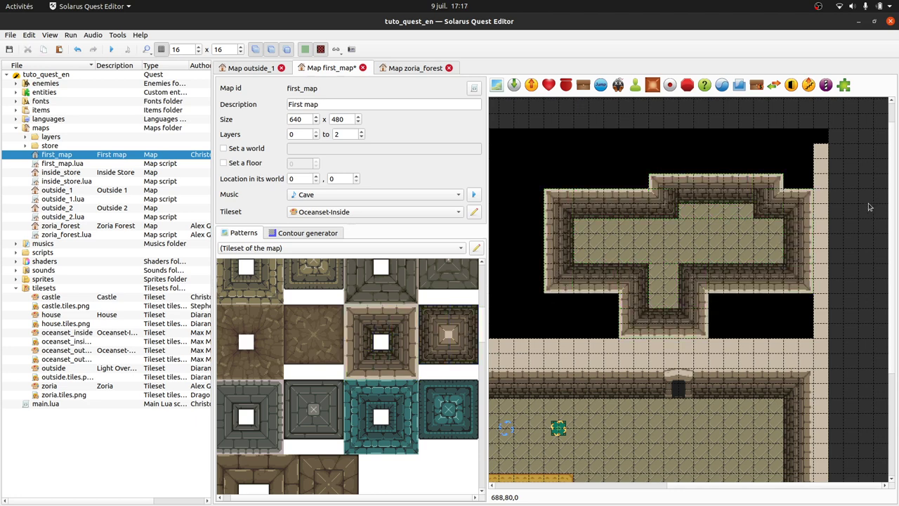
Step: Examine the wall tiles that overlap at the corner left of the one-row floor block
scroll(639, 200, "up", 1, "ctrl")
left_click(707, 220)
left_click(745, 200)
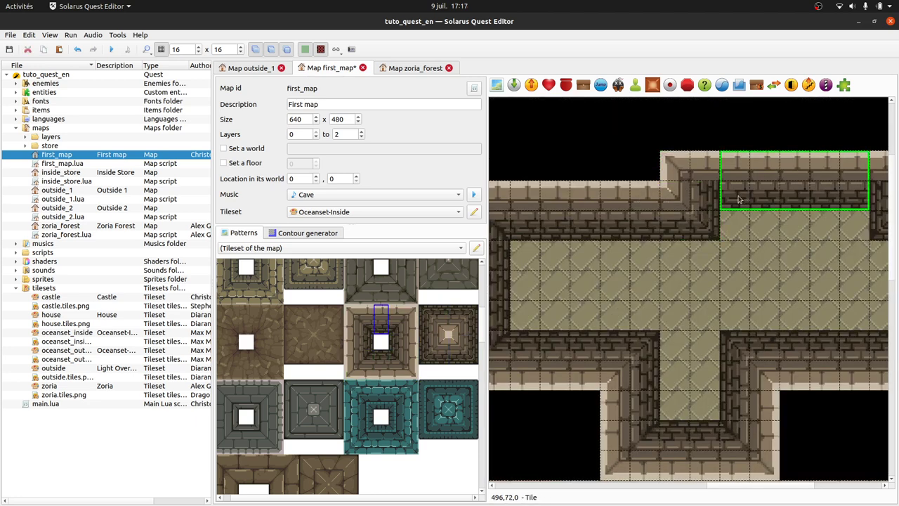
left_click(708, 207)
left_click(731, 191, "ctrl")
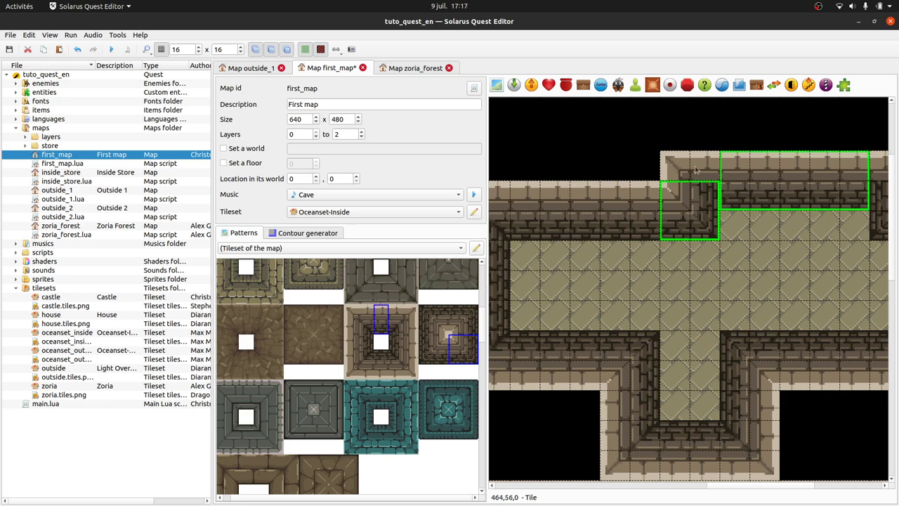
left_click(695, 169, "ctrl")
left_click(702, 135)
Step: Bring the outer corner wall tile left of the one-row floor block to the front
left_click(702, 171)
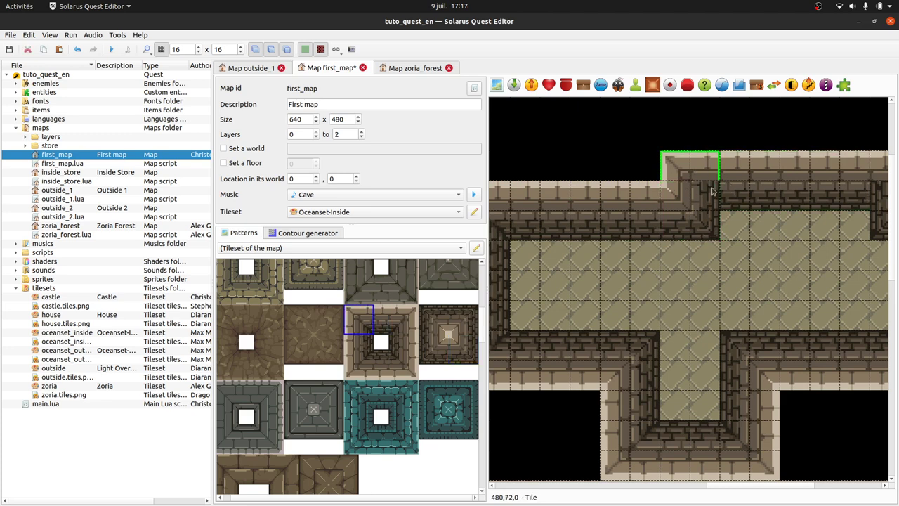
key("t")
left_click(739, 133)
Step: Try bringing the inner corner wall tile to the front over the outer corner, and undo that change
left_click(700, 217)
key("t")
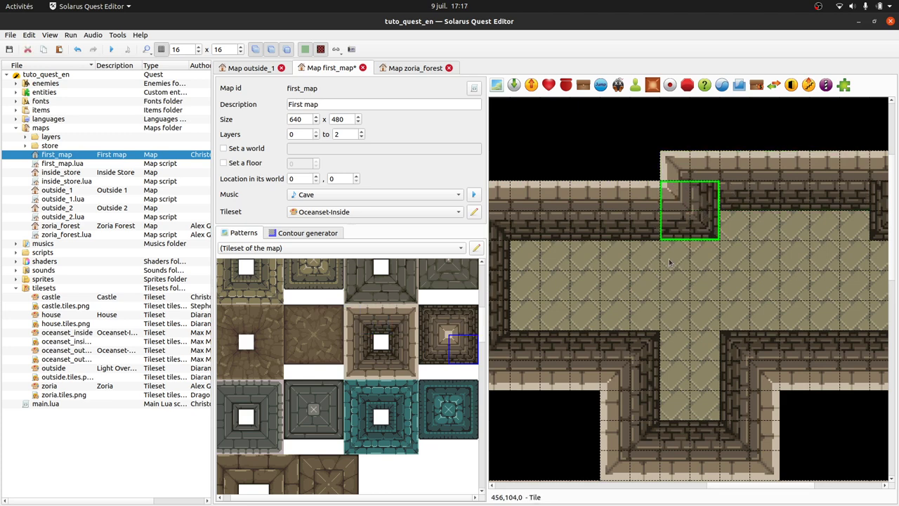
left_click(744, 140)
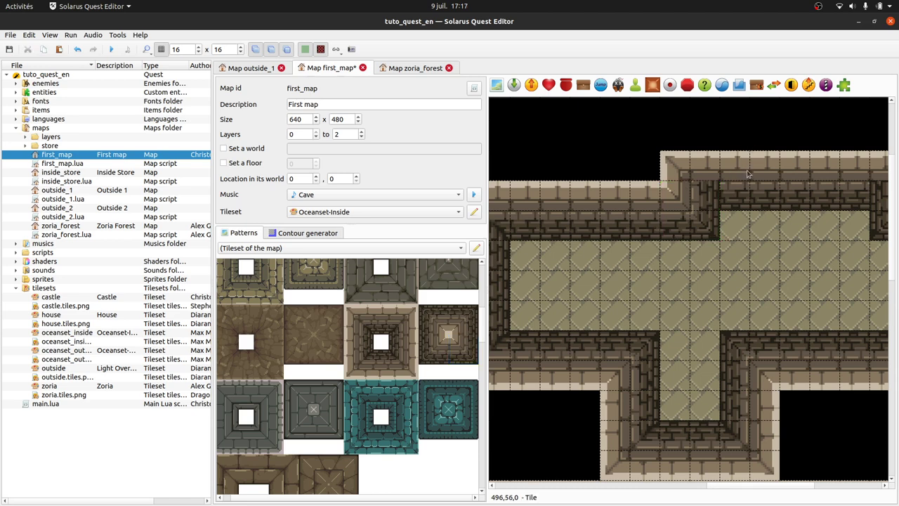
key("ctrl+z")
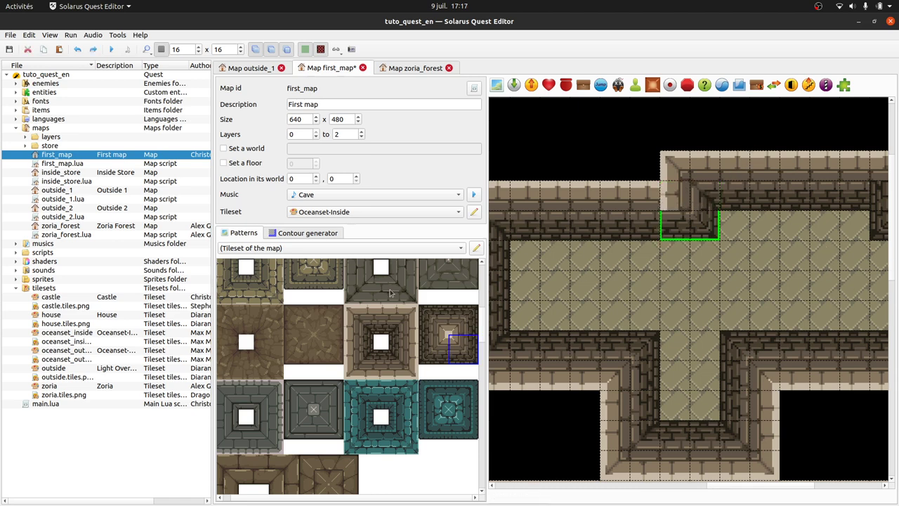
Step: Try extending the top wall segment left of the step by one grid cell over the corner, and undo the resize
middle_click_drag(821, 295, 603, 312)
middle_click_drag(500, 248, 678, 265)
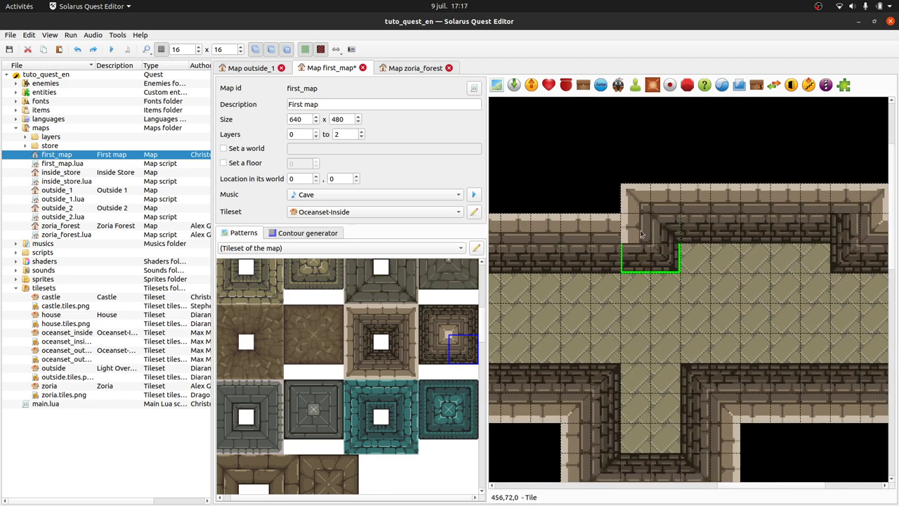
left_click(586, 231)
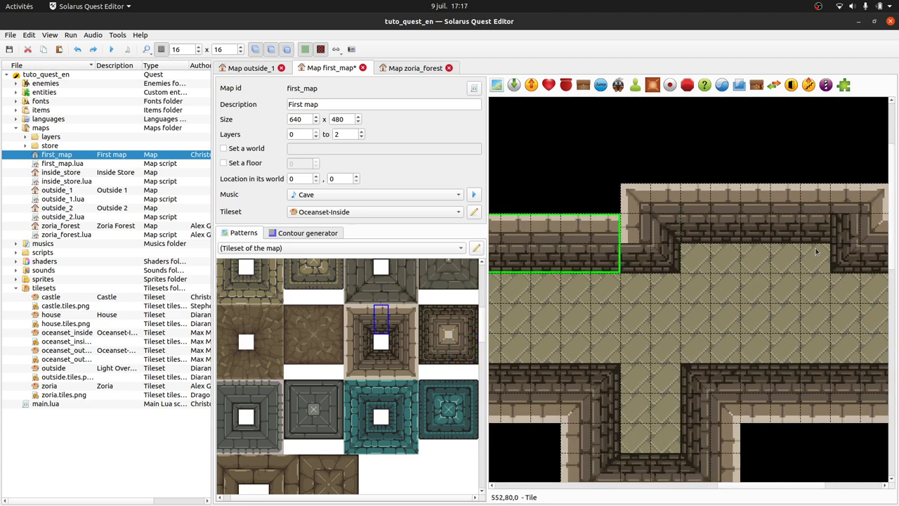
middle_click_drag(612, 277, 757, 308)
key("r")
left_click_drag(782, 297, 771, 298)
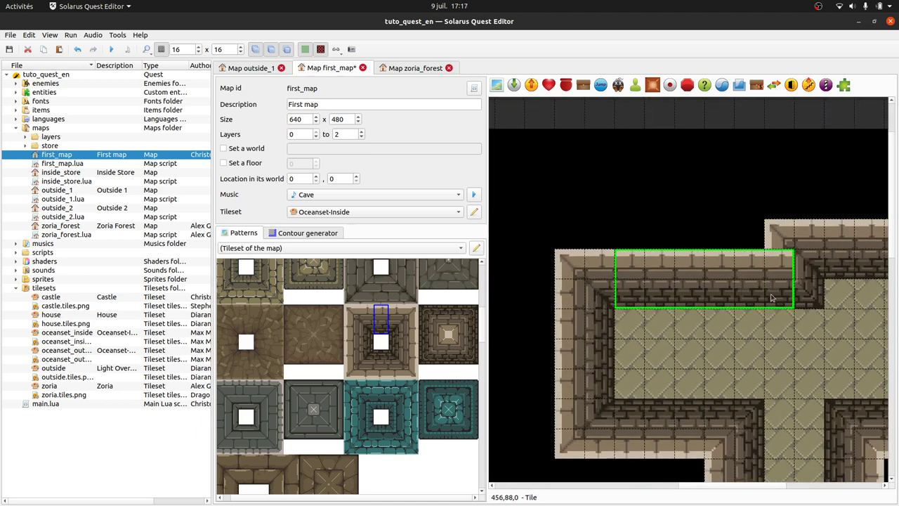
key("ctrl+z")
Step: Undo the generated walls and the height reduction of the upper floor block, restoring it to three grid rows
left_click(786, 274)
left_click(805, 293)
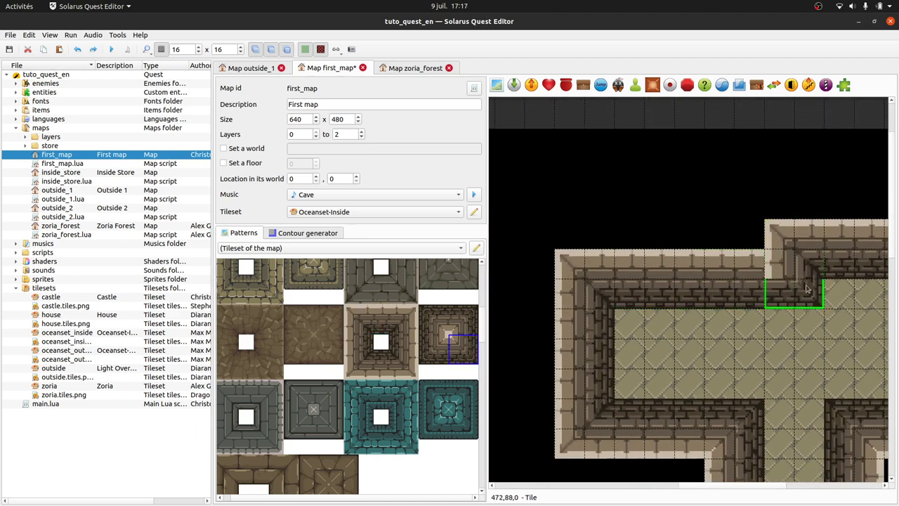
key("ctrl+z")
key("ctrl+z")
key("ctrl+z")
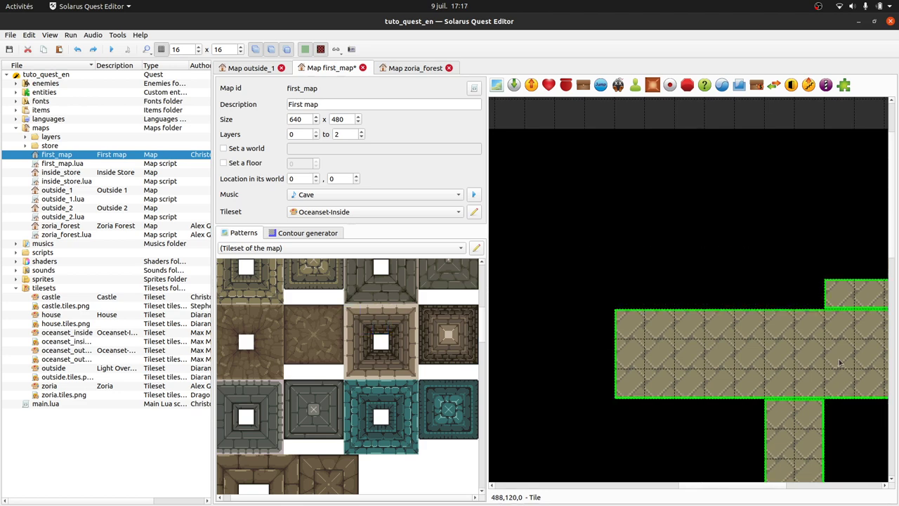
scroll(840, 362, "down", 2, "ctrl")
scroll(864, 337, "up", 1, "ctrl")
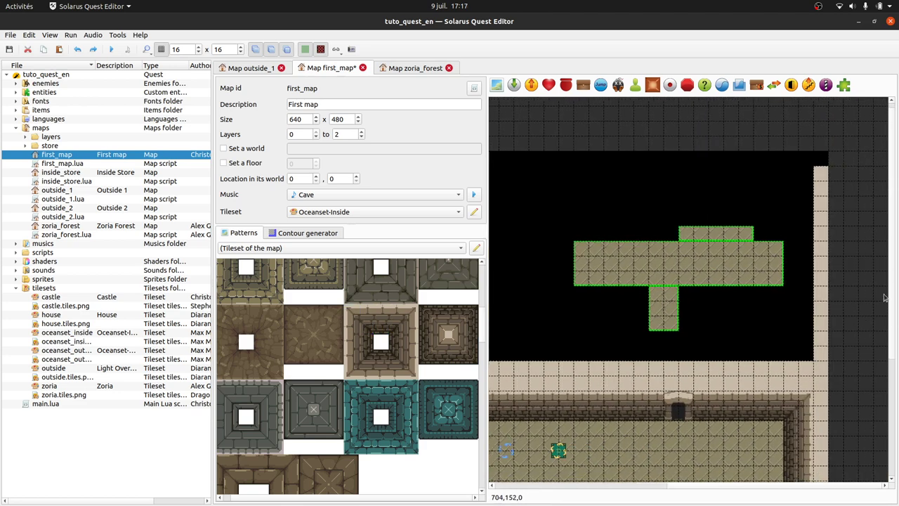
key("ctrl+z")
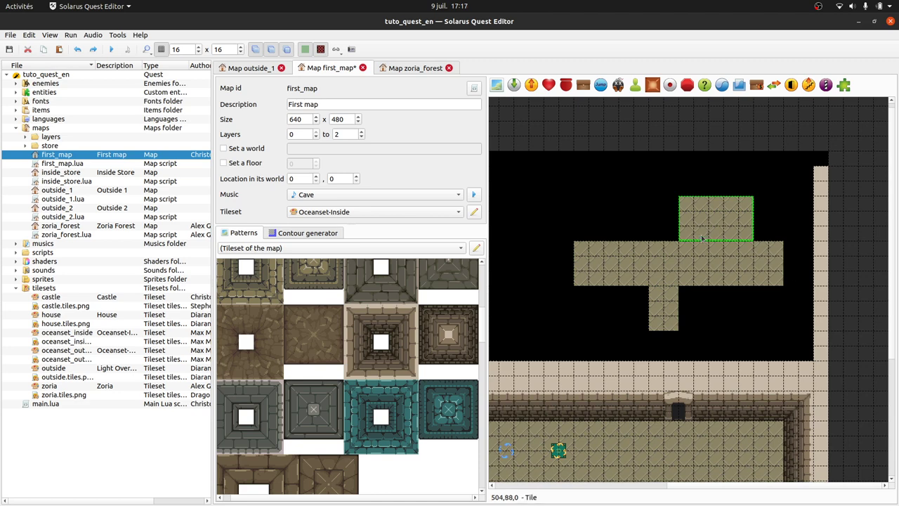
Step: Generate the contour walls around the three combined floor tiles of the upper right room
left_click(667, 272, "ctrl")
left_click(658, 319, "ctrl")
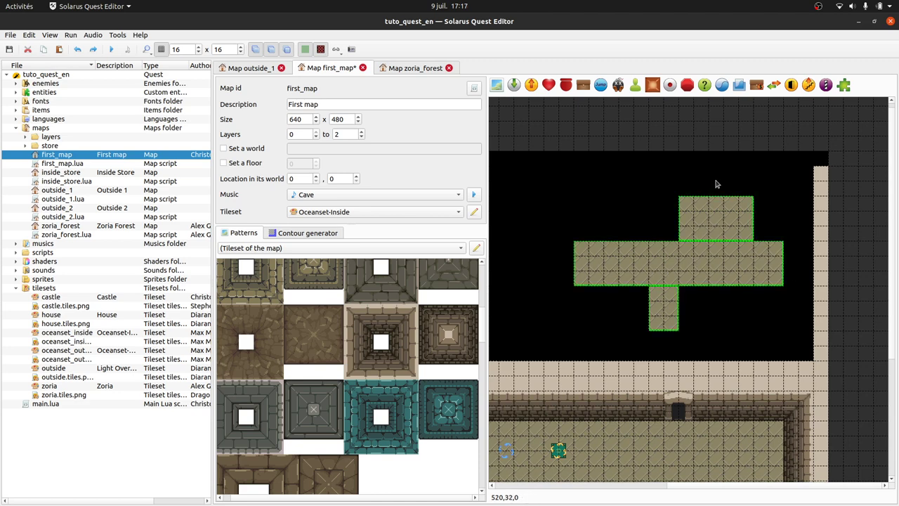
key("ctrl+b")
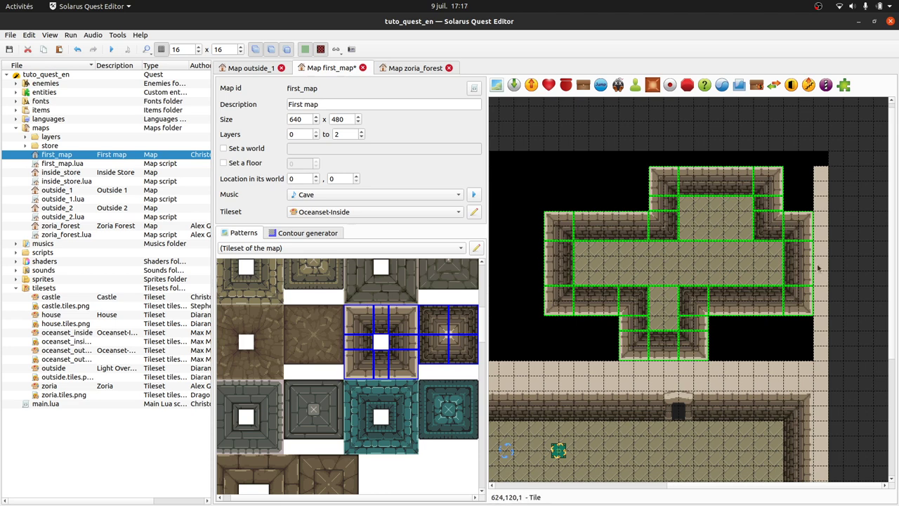
left_click(858, 257)
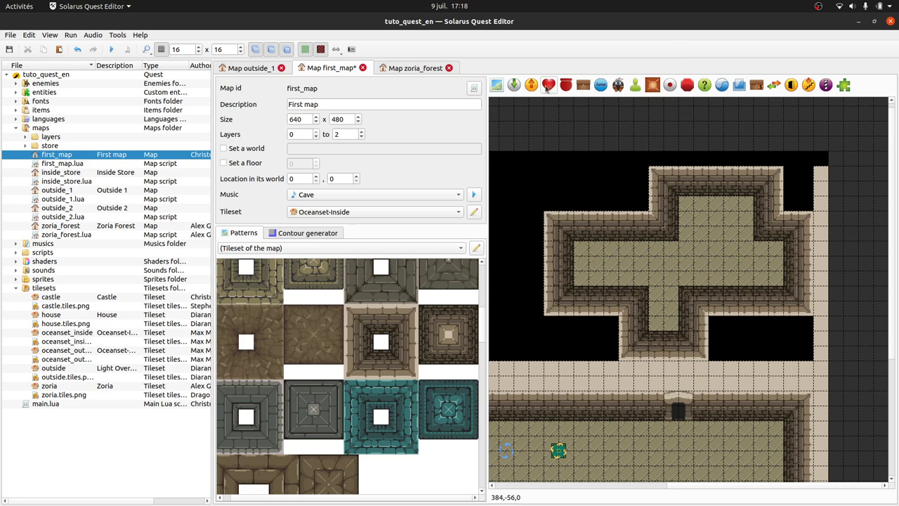
Step: Place a copy of the yellow carpet's centre tile in the right part of the large lower room in first_map
key("ctrl+shift+Tab")
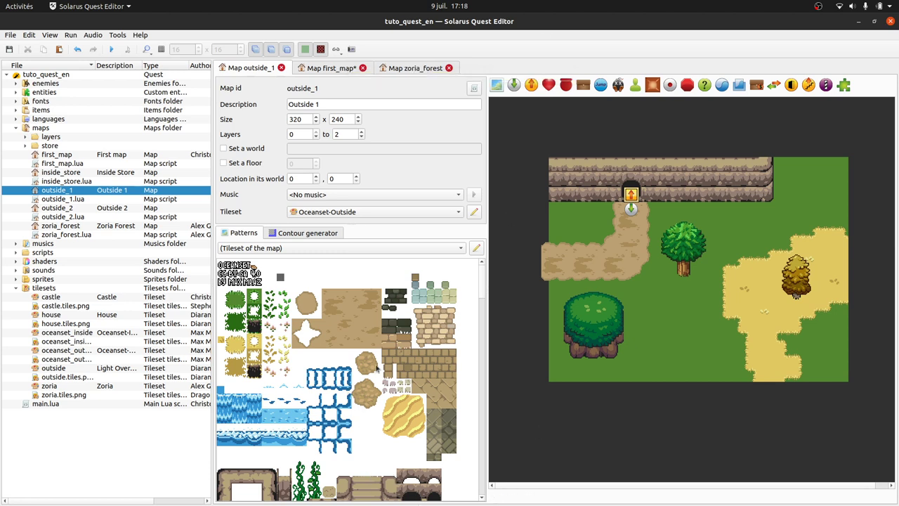
left_click(326, 68)
scroll(669, 346, "down", 5)
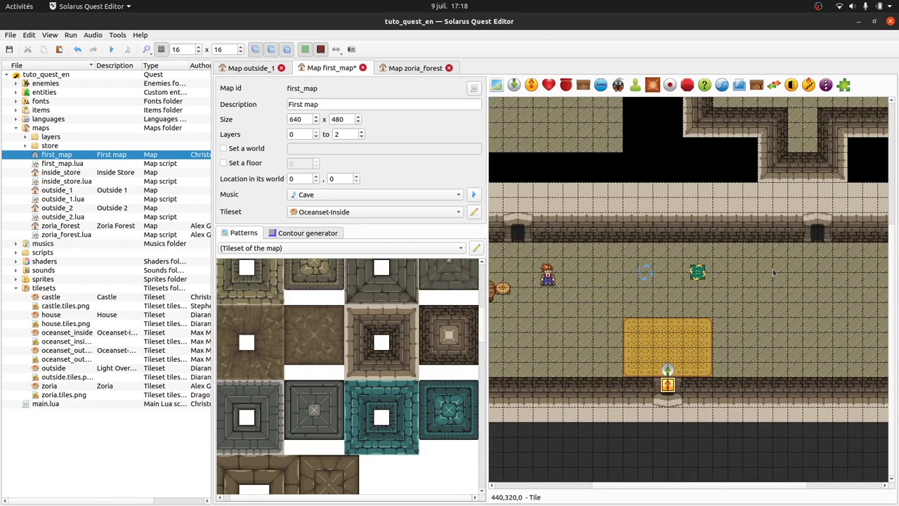
scroll(669, 346, "right", 5)
scroll(669, 346, "up", 3)
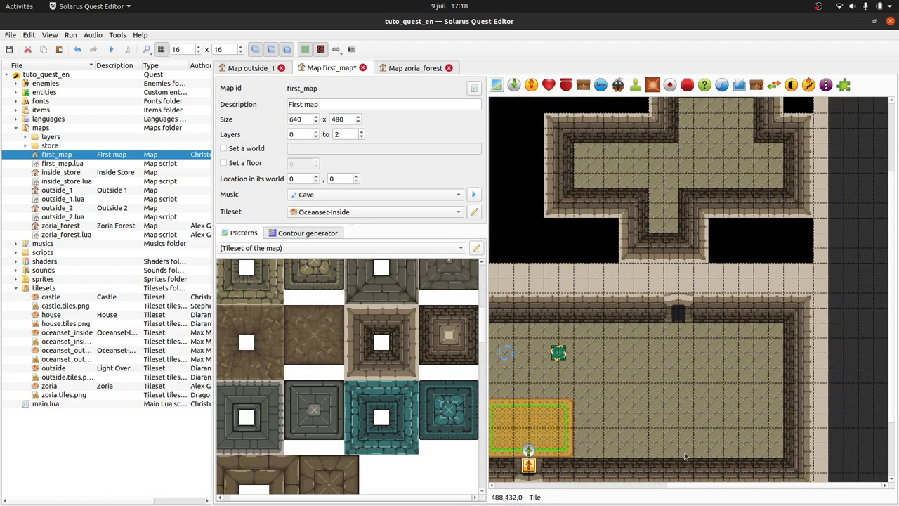
scroll(644, 470, "down", 2)
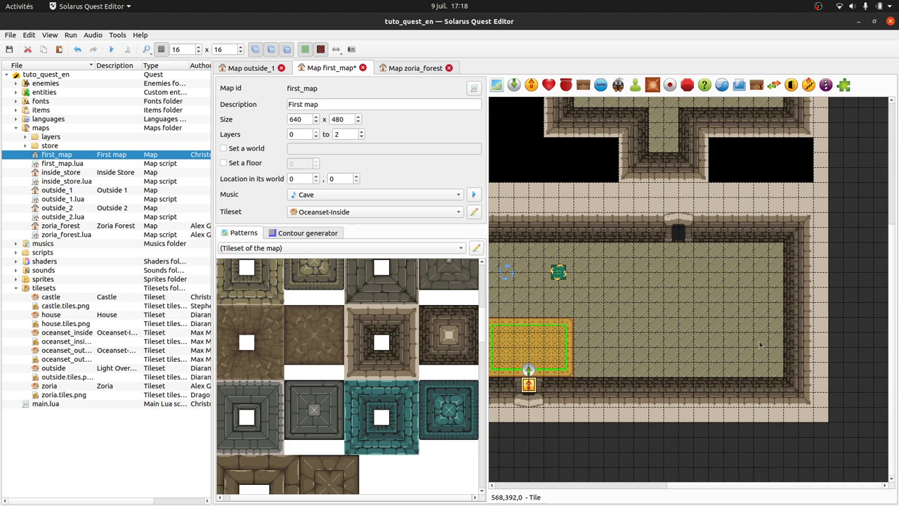
key("ctrl+v")
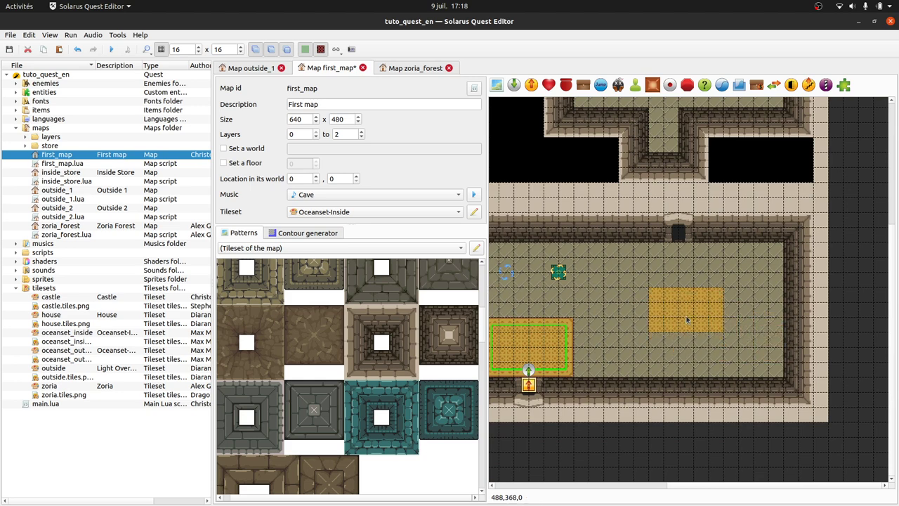
left_click(685, 337)
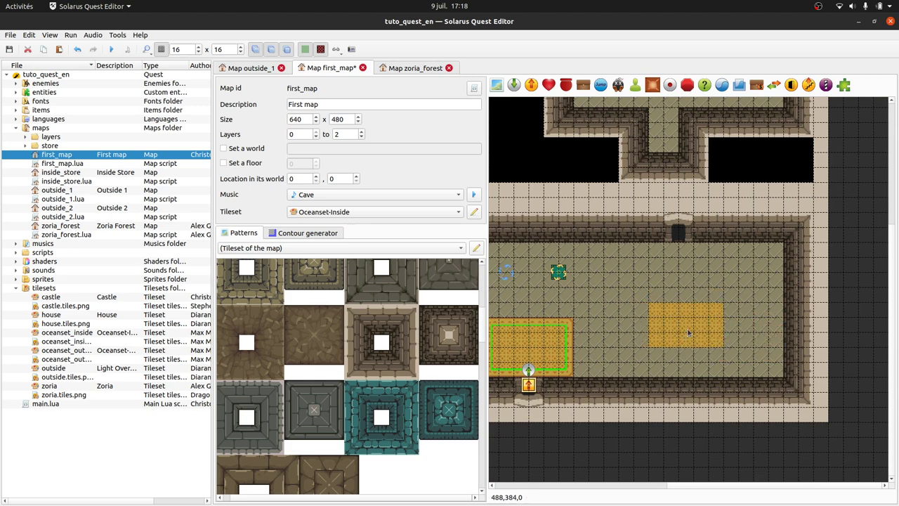
Step: Inspect the yellow carpet patterns in the tileset and reduce the copied carpet tile's height to two grid cells
scroll(720, 339, "up", 1, "ctrl")
scroll(352, 327, "up", 5)
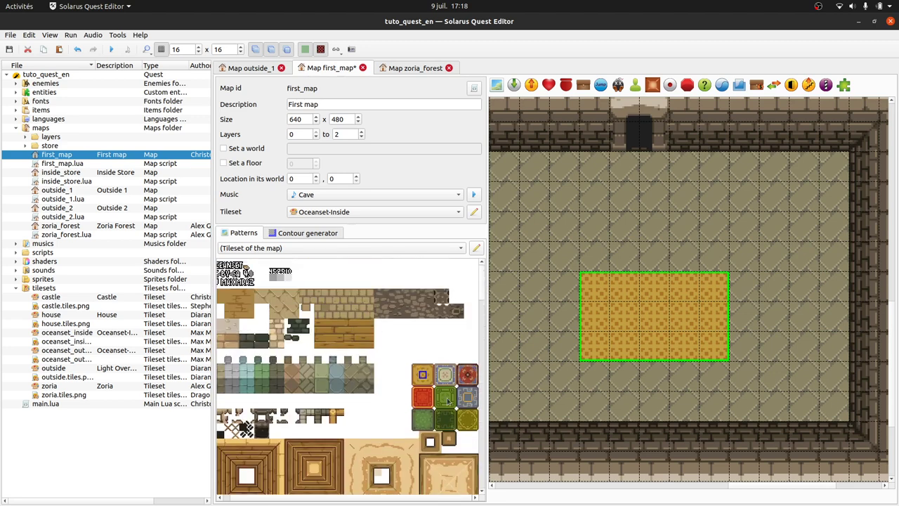
scroll(380, 345, "down", 1)
left_click_drag(396, 337, 428, 355)
scroll(429, 354, "up", 1, "ctrl")
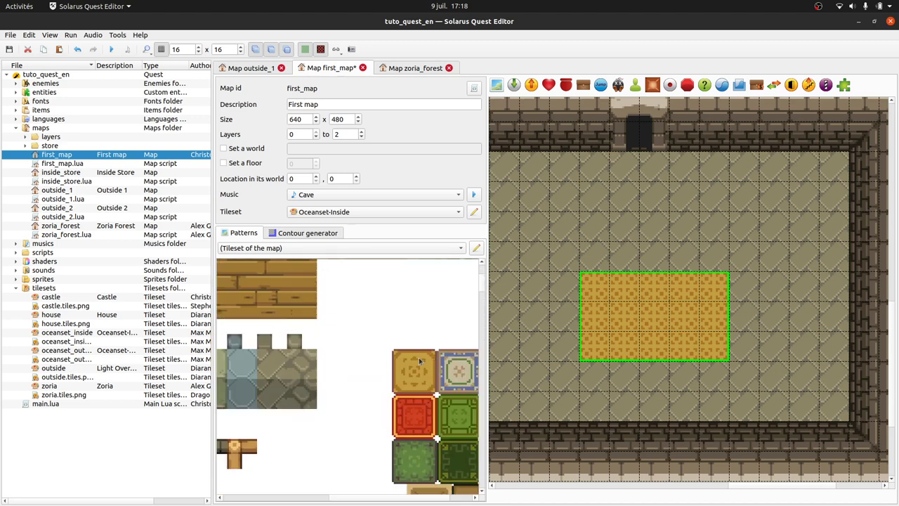
left_click(411, 386, "ctrl")
left_click(414, 321)
left_click_drag(725, 335, 724, 330)
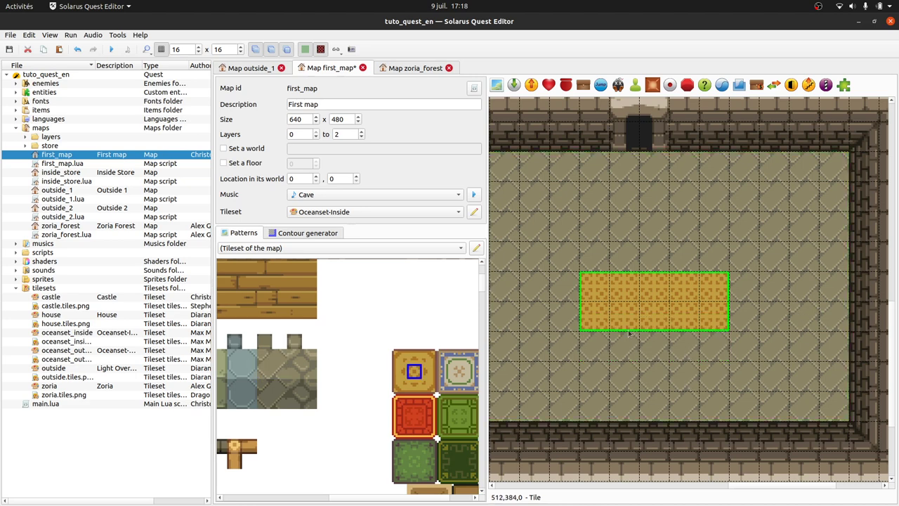
Step: Check the carpet_1 contour in the contour generator and generate its border around the copied carpet tile
left_click(289, 234)
left_click(294, 283)
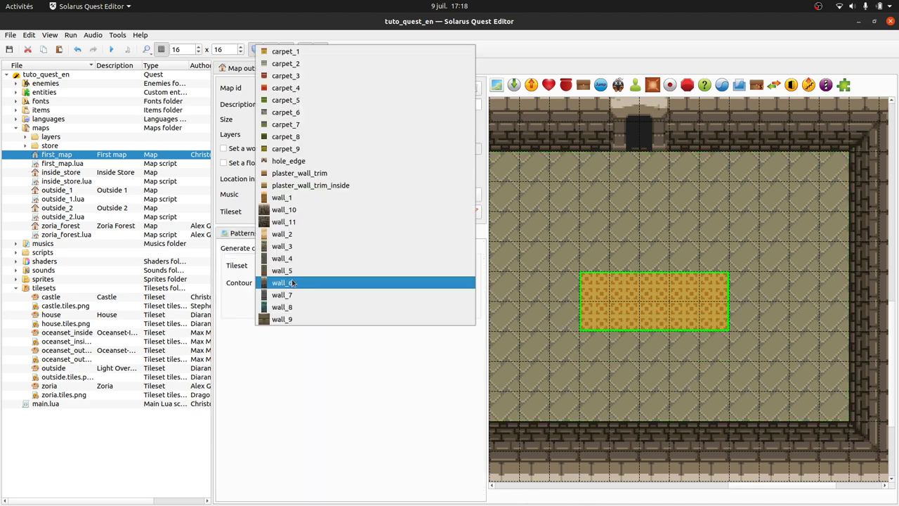
left_click(663, 373)
left_click(672, 300)
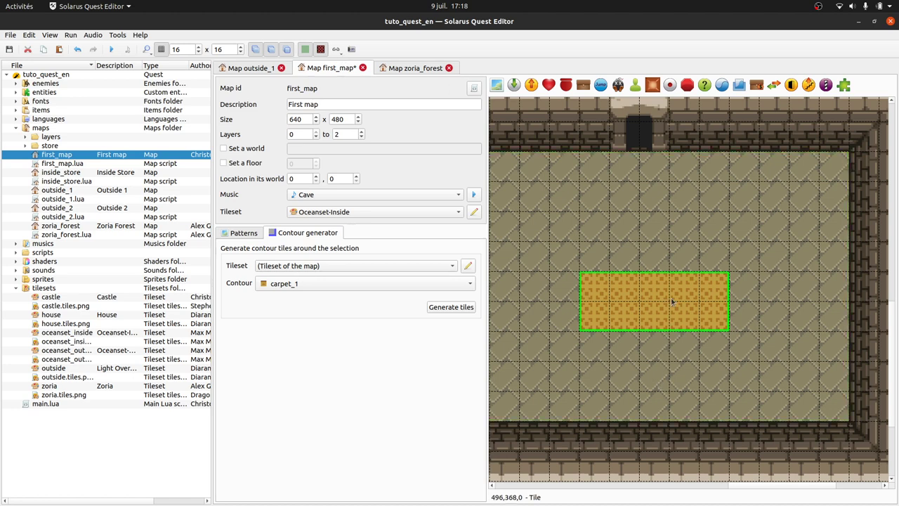
key("ctrl+b")
left_click(772, 306)
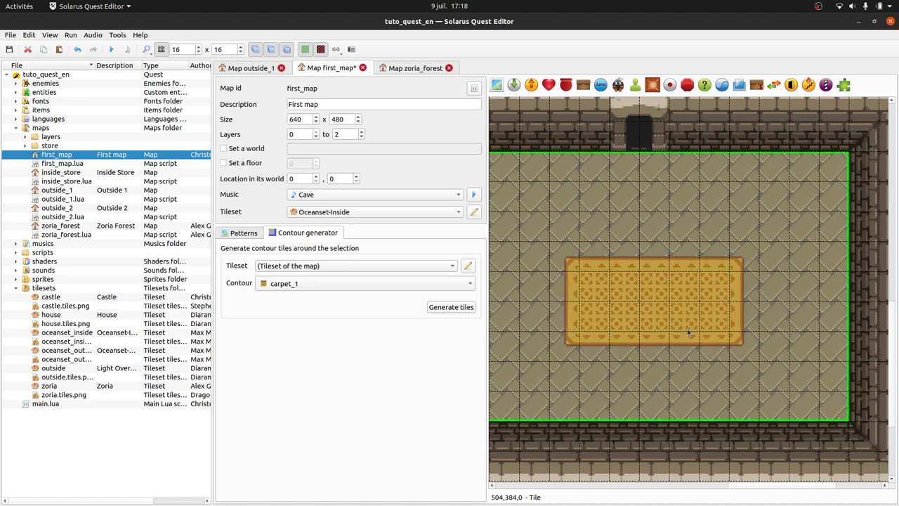
Step: Undo the carpet border and add a second carpet tile, two cells wide and five high, at the right end to form an L shape
key("ctrl+z")
left_click(788, 352)
left_click(699, 313)
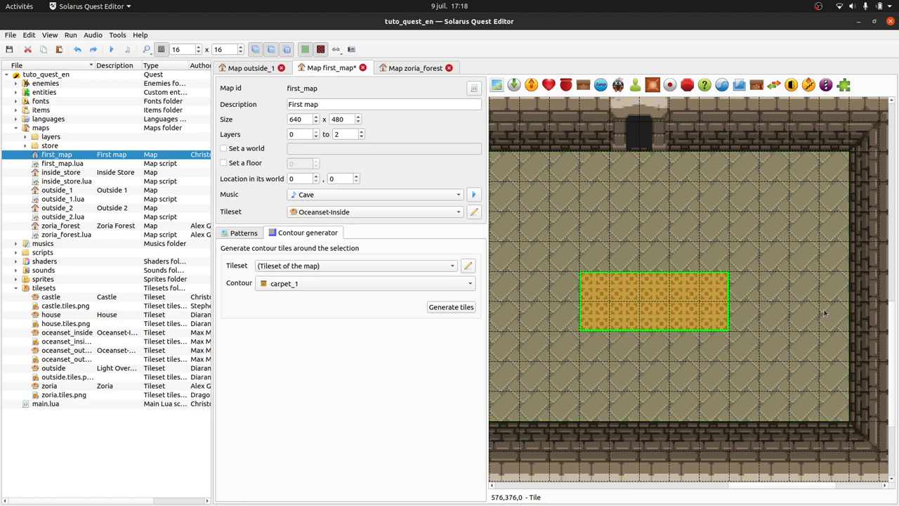
key("ctrl+c")
key("ctrl+v")
left_click(816, 184)
key("r")
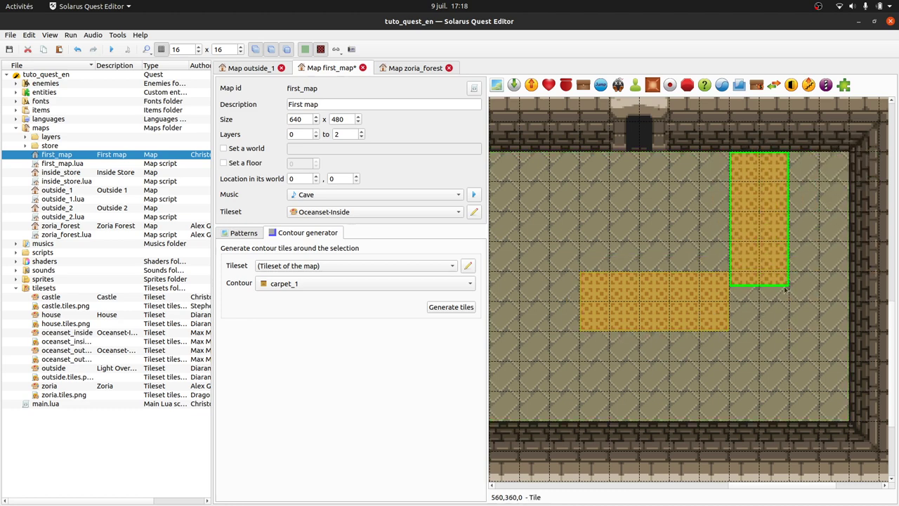
left_click_drag(785, 296, 770, 312)
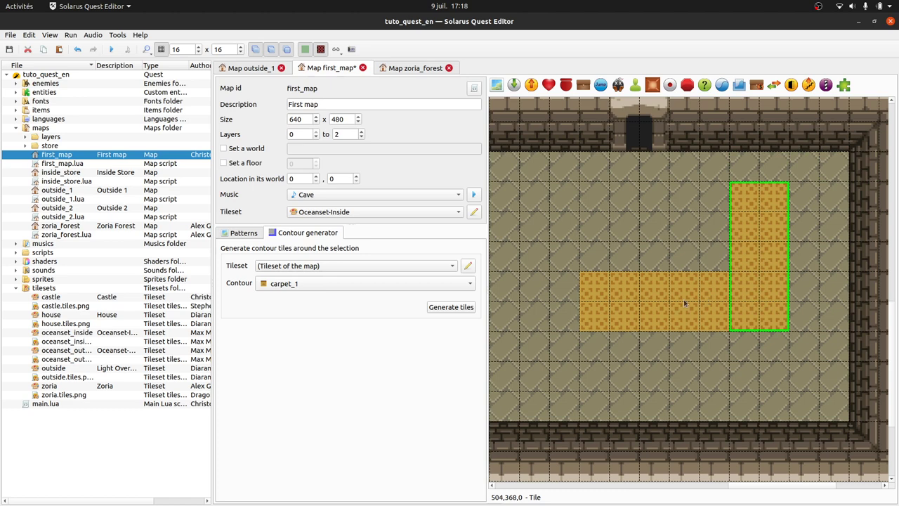
Step: Generate the carpet_1 border around the L-shaped carpet and select the two edges meeting at its inner corner
key("ctrl+b")
left_click(726, 399)
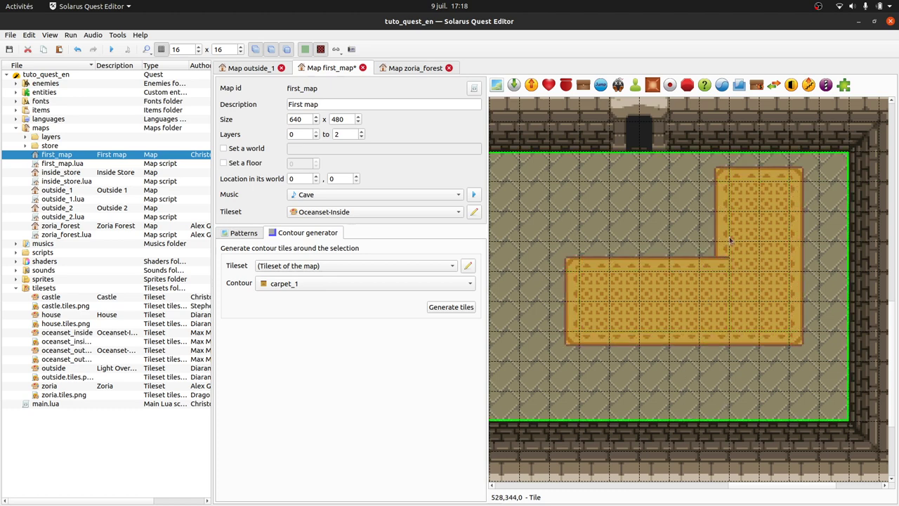
left_click(707, 268)
left_click(725, 254, "ctrl")
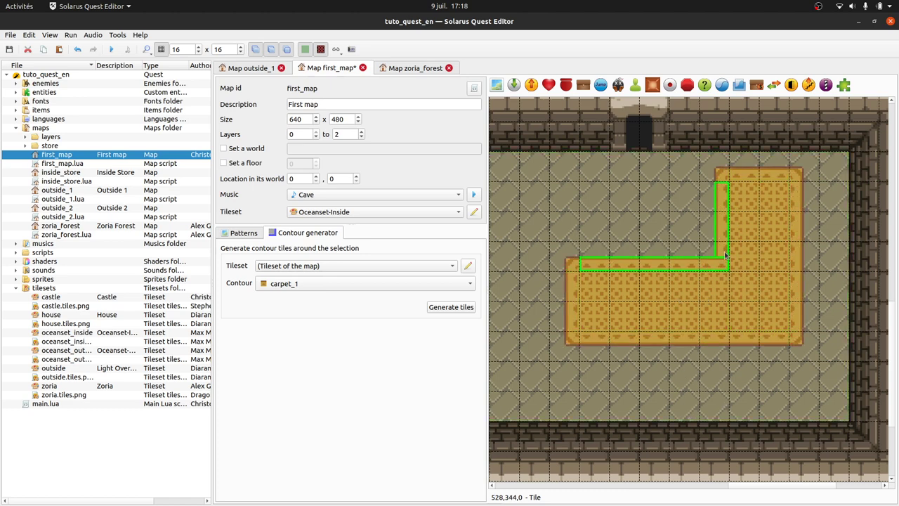
Step: Shorten the horizontal and vertical border edges by one tile at the L-shaped carpet's inner corner
left_click(719, 276)
left_click(725, 262)
key("r")
left_click(708, 265)
left_click(726, 262)
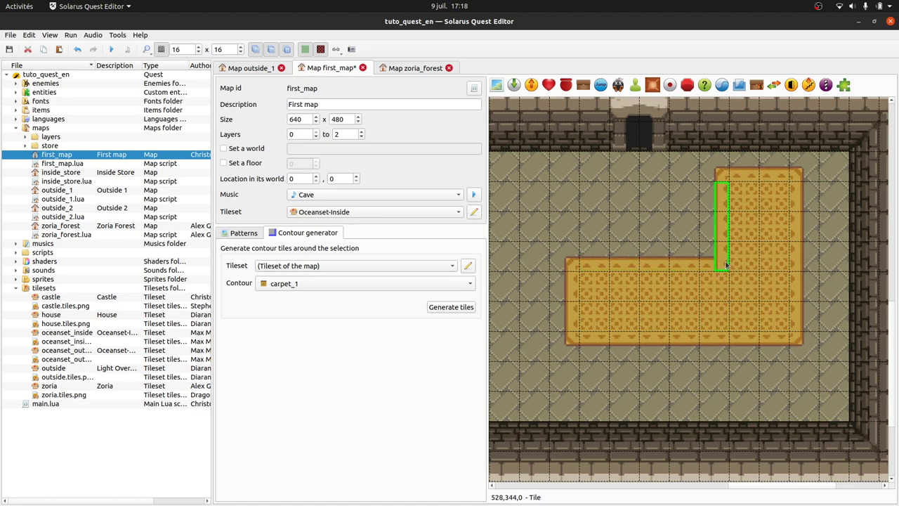
key("r")
Step: Fill the gap at the L-shaped carpet's inner corner with one tile of the yellow carpet's centre pattern
left_click(244, 233)
left_click(420, 372)
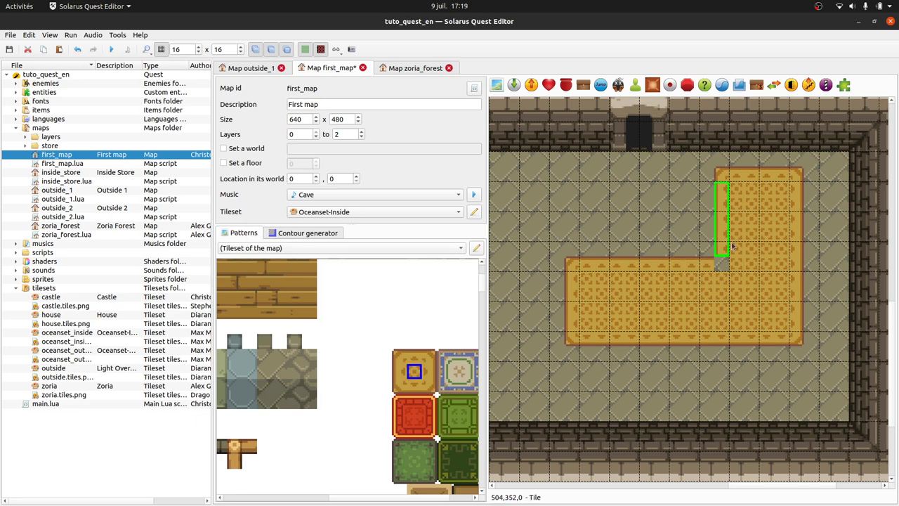
left_click(728, 266)
left_click(728, 267)
Step: Hide the map grid and save first_map
key("ctrl+g")
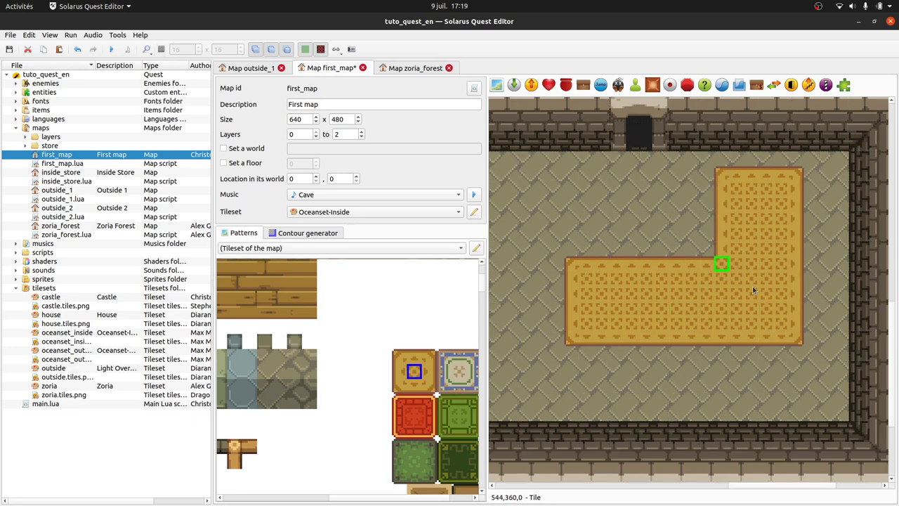
left_click(851, 318)
key("ctrl+s")
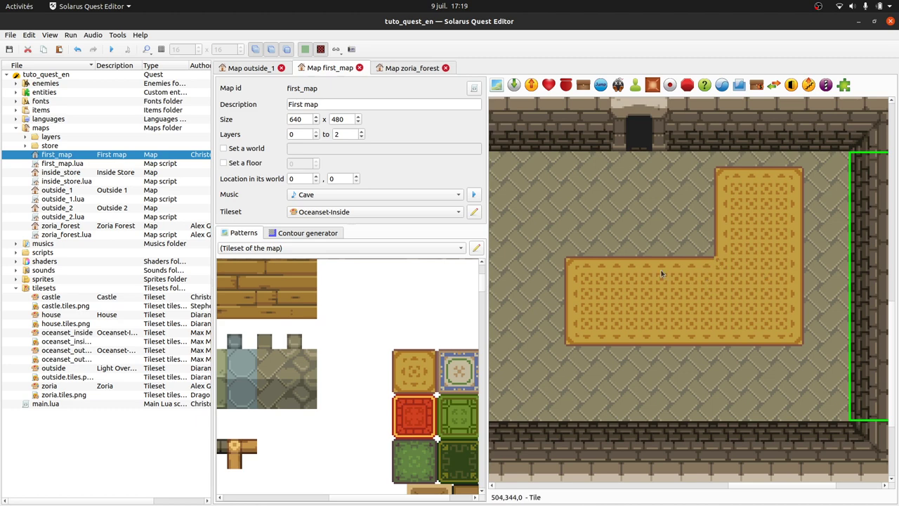
Step: Undo all edits of the practice carpet until the copied carpet tile is removed, and save the map
key("ctrl+z")
key("ctrl+z")
key("ctrl+z")
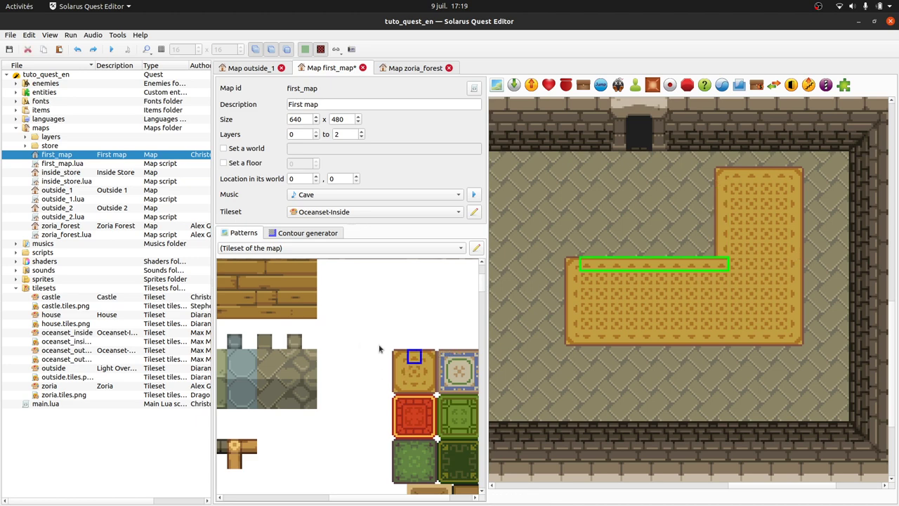
key("ctrl+z")
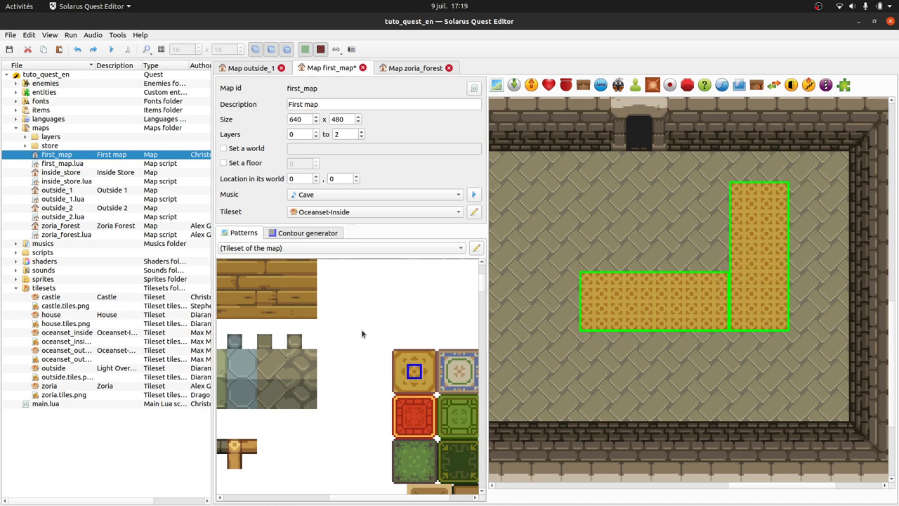
scroll(362, 334, "down", 3, "ctrl")
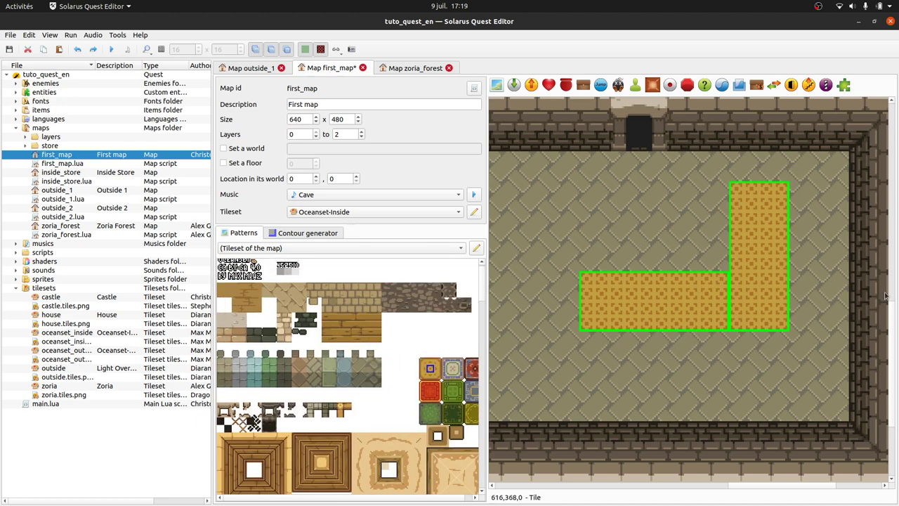
key("ctrl+z")
key("ctrl+z")
key("ctrl+z")
key("ctrl+z")
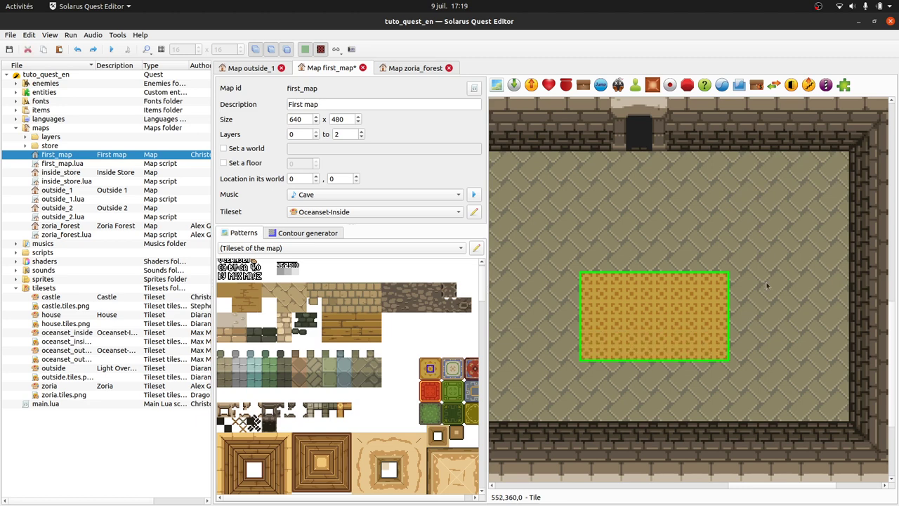
key("ctrl+z")
scroll(614, 281, "down", 1, "ctrl")
key("ctrl+s")
middle_click_drag(545, 272, 598, 272)
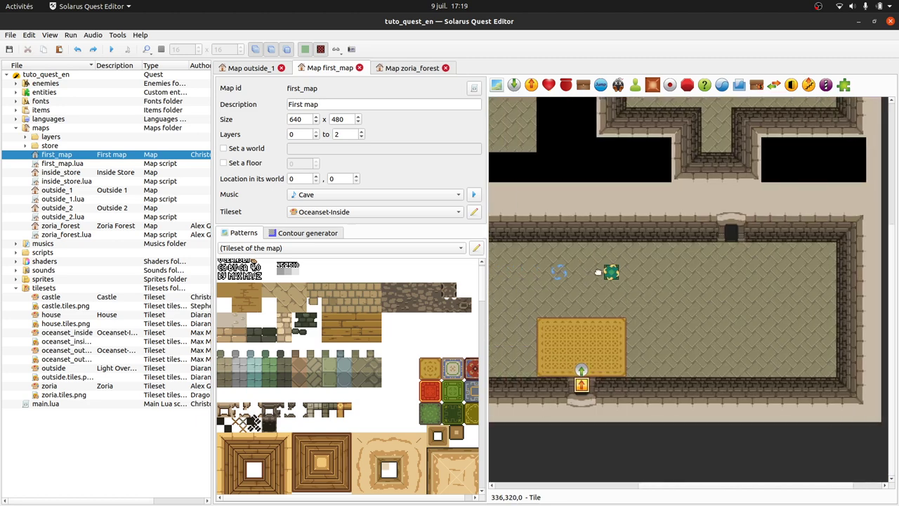
Step: Review the contour types offered by the contour generator in first_map
left_click(309, 232)
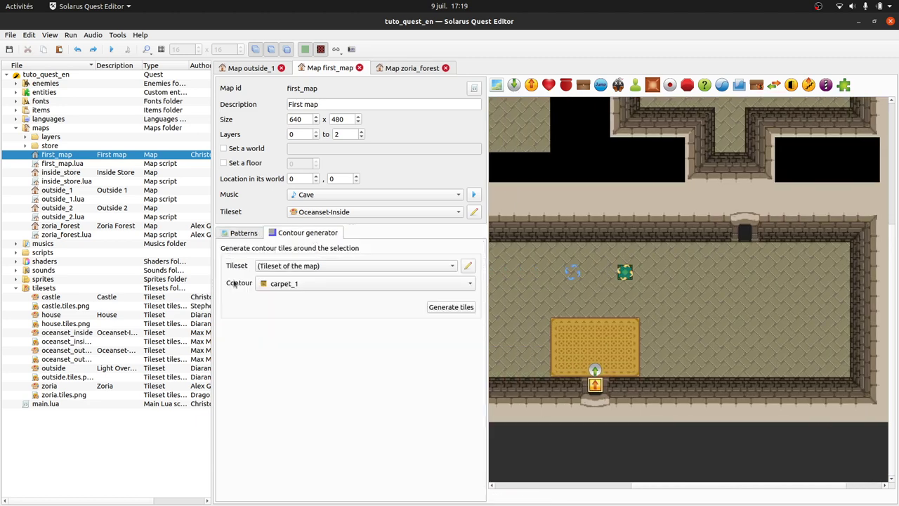
left_click(295, 284)
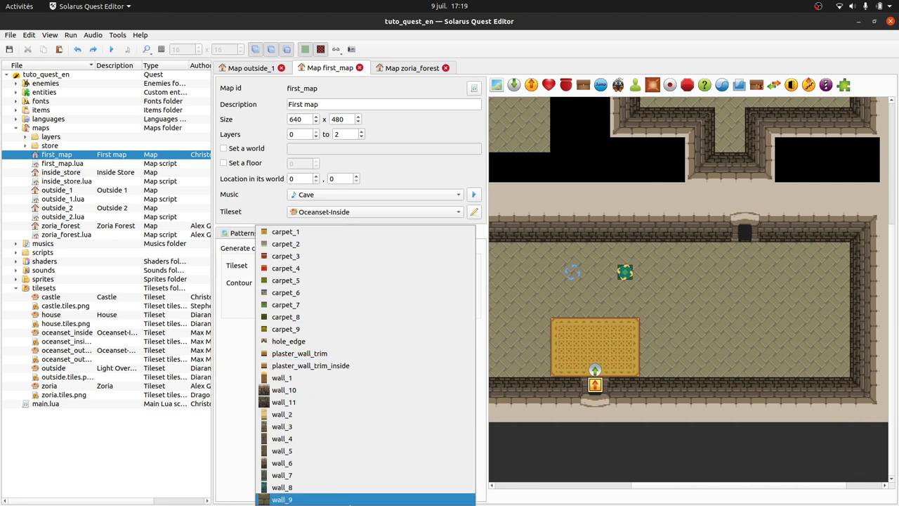
left_click(237, 405)
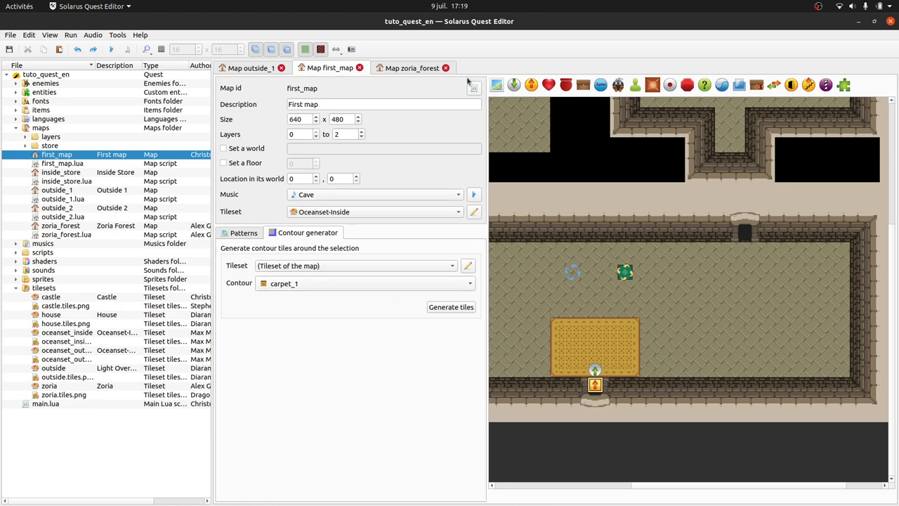
Step: Check which contours the contour generator offers for the zoria_forest map
left_click(414, 69)
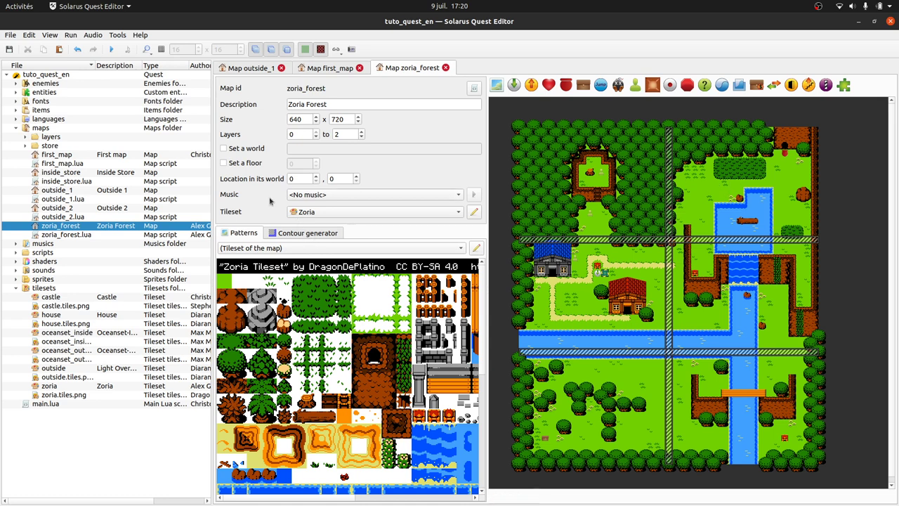
scroll(726, 155, "up", 2, "ctrl")
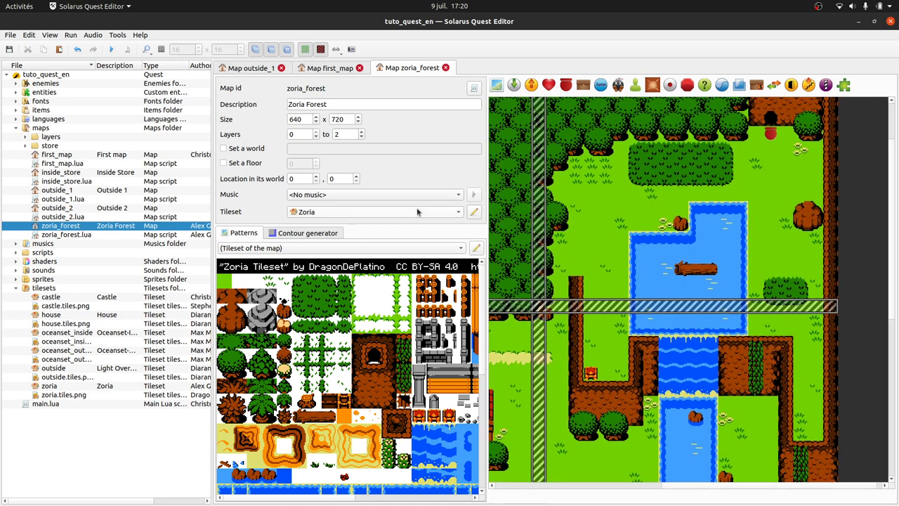
left_click(304, 234)
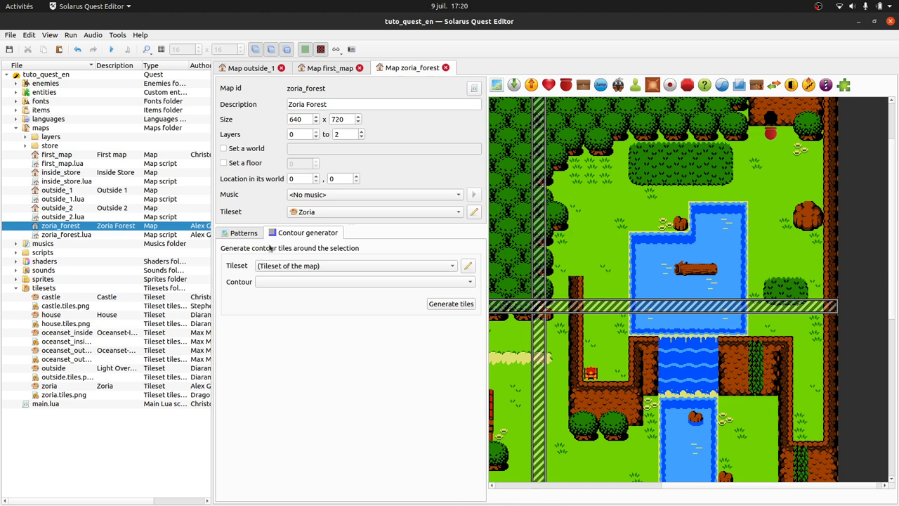
Step: Delete the upper edge, upper-right corner and right edge tiles of the dark grass patch north of the pond in zoria_forest
middle_click_drag(878, 194, 869, 224)
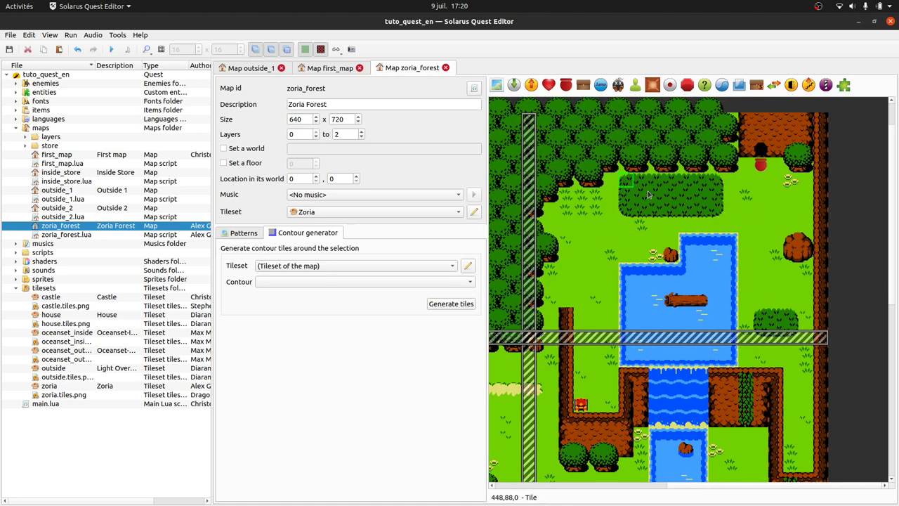
left_click(683, 190)
left_click(695, 184)
left_click(630, 182, "ctrl")
left_click(625, 197, "ctrl")
left_click(655, 214, "ctrl")
left_click(732, 208)
left_click(716, 196)
key("Delete")
key("Delete")
left_click(684, 184)
key("Delete")
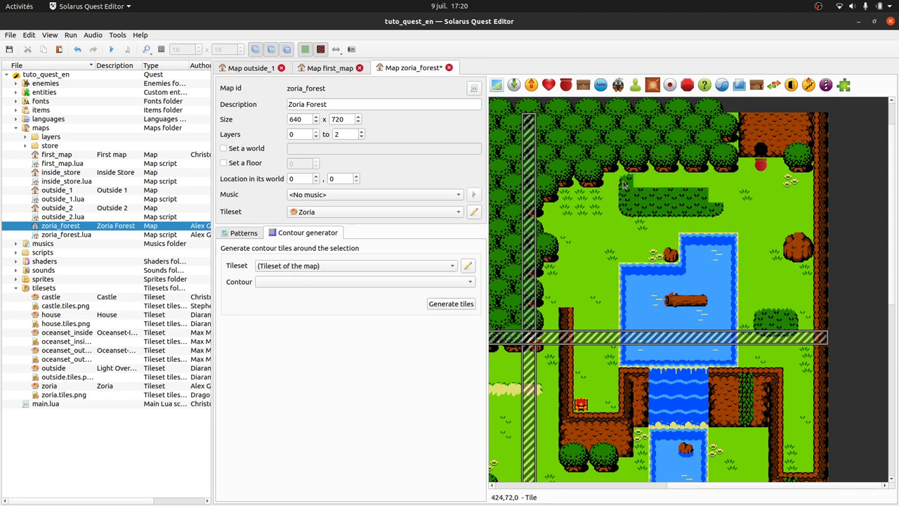
Step: Delete the dark grass patch's remaining left and lower border tiles, keeping only its middle strip
left_click(624, 184)
key("Delete")
left_click(623, 198)
key("Delete")
left_click(626, 209)
left_click(655, 215)
key("Delete")
left_click(711, 212)
key("Delete")
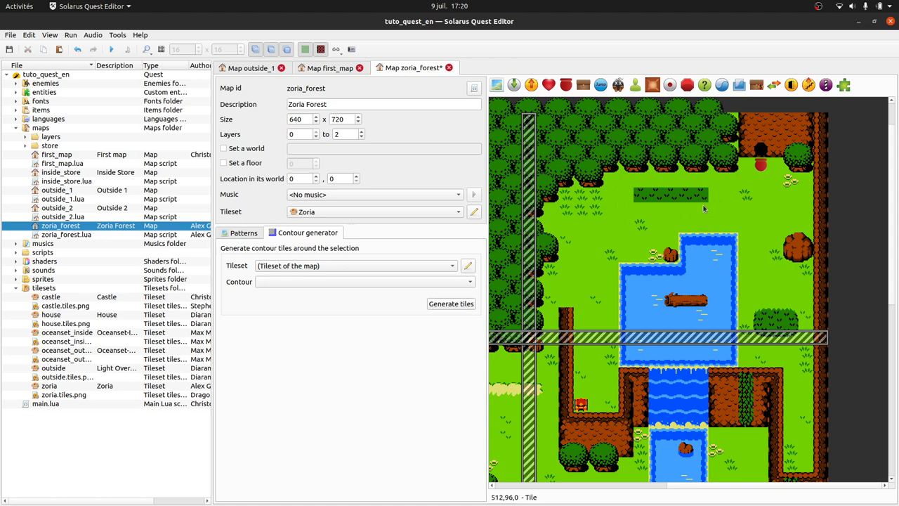
Step: Try to place the three upper border patterns by hand along the remaining dark grass strip
left_click(686, 191)
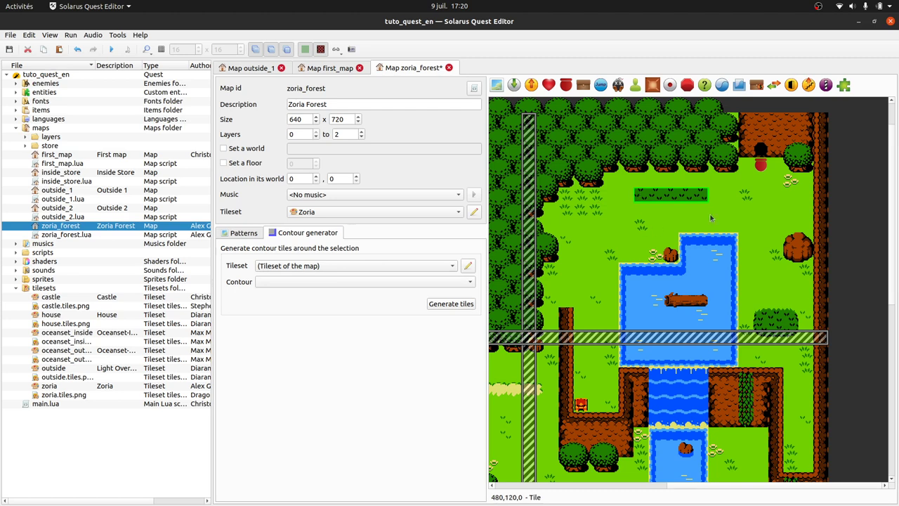
left_click(251, 232)
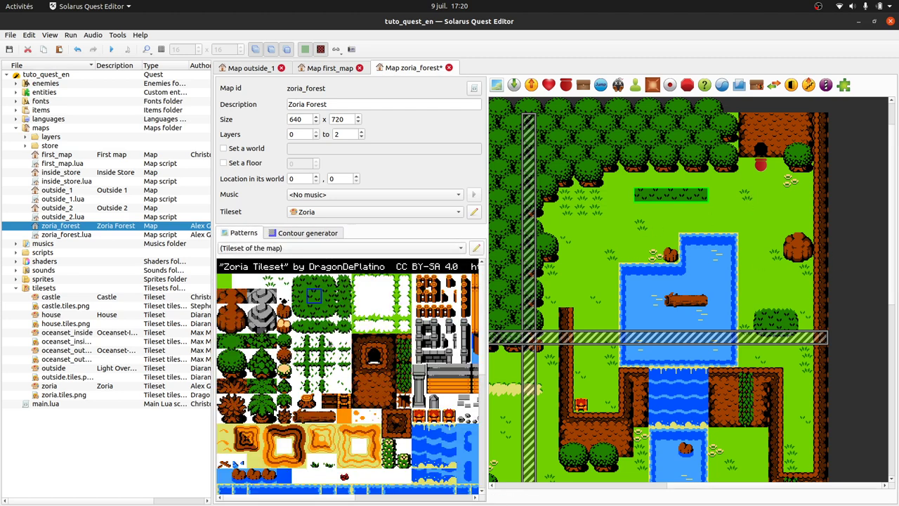
left_click_drag(293, 278, 336, 285)
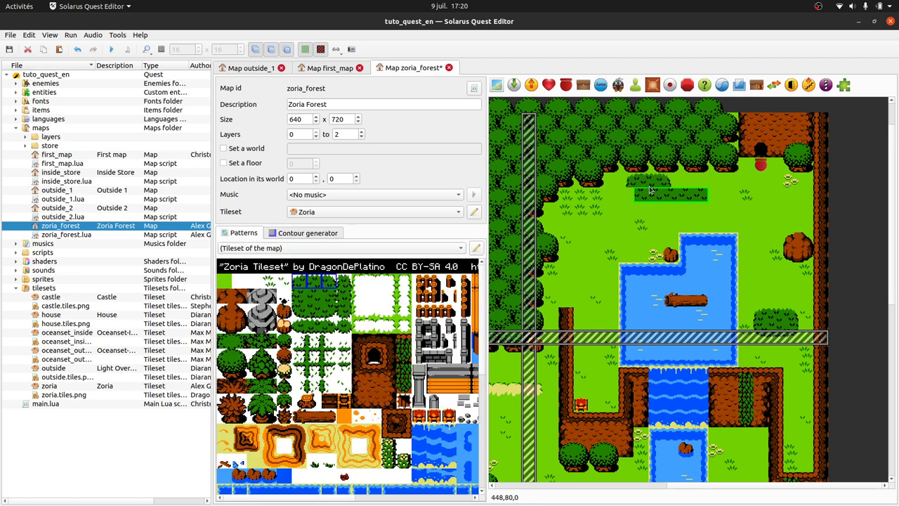
left_click(648, 187)
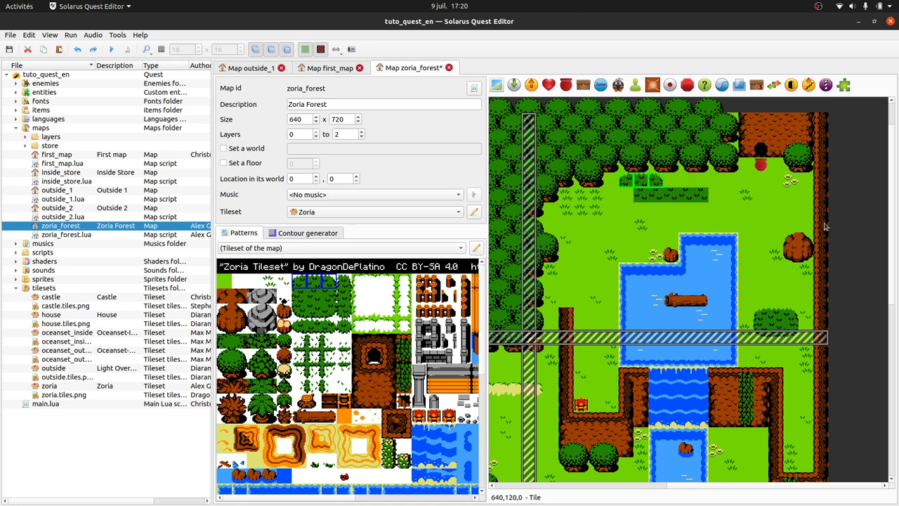
key("Escape")
Step: Save zoria_forest and open the contours list of its Zoria tileset
key("ctrl+s")
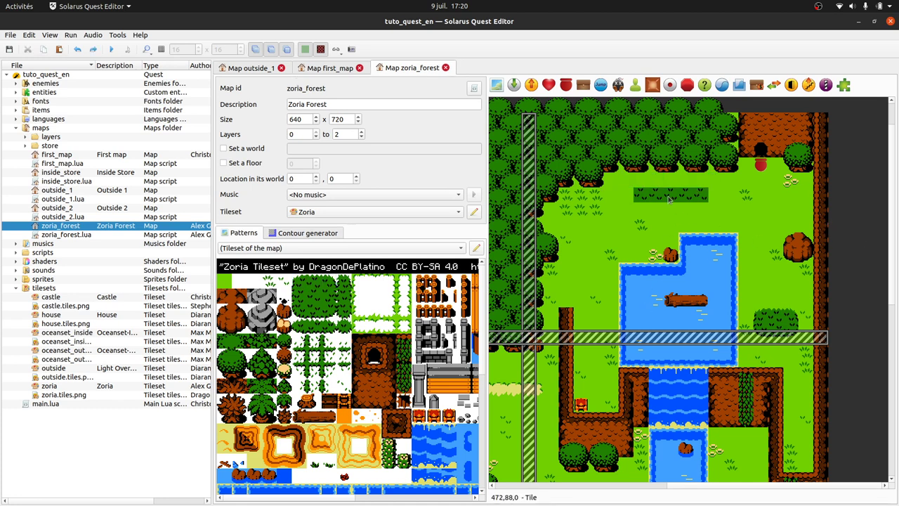
left_click(475, 212)
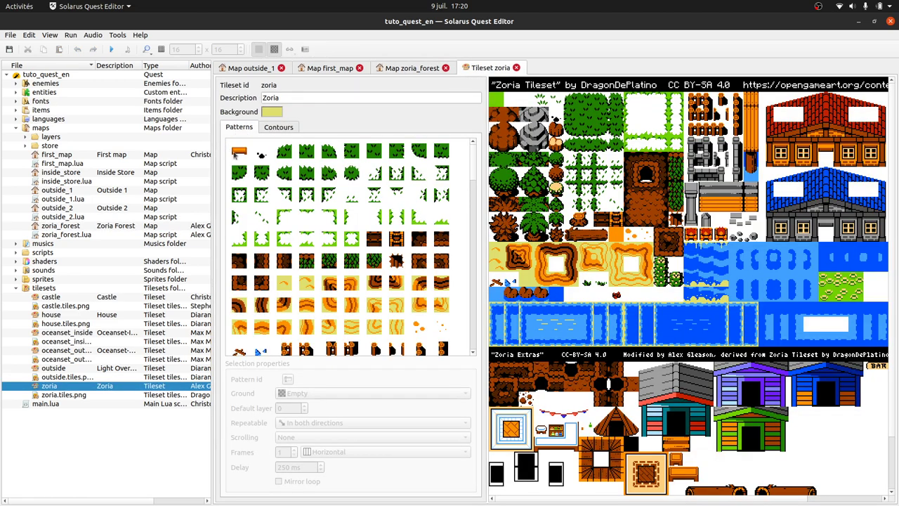
scroll(306, 287, "down", 5)
scroll(306, 287, "up", 5)
left_click(275, 131)
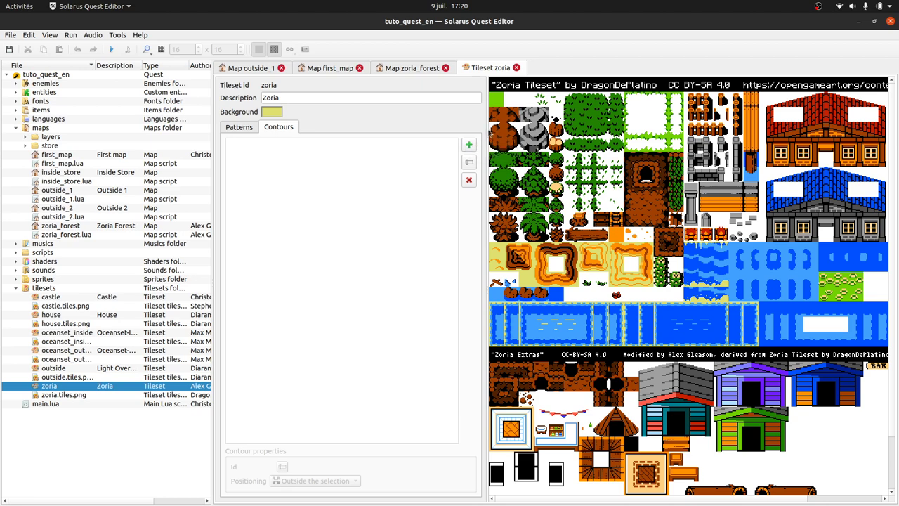
Step: Create a contour named grass in the zoria tileset
left_click(470, 147)
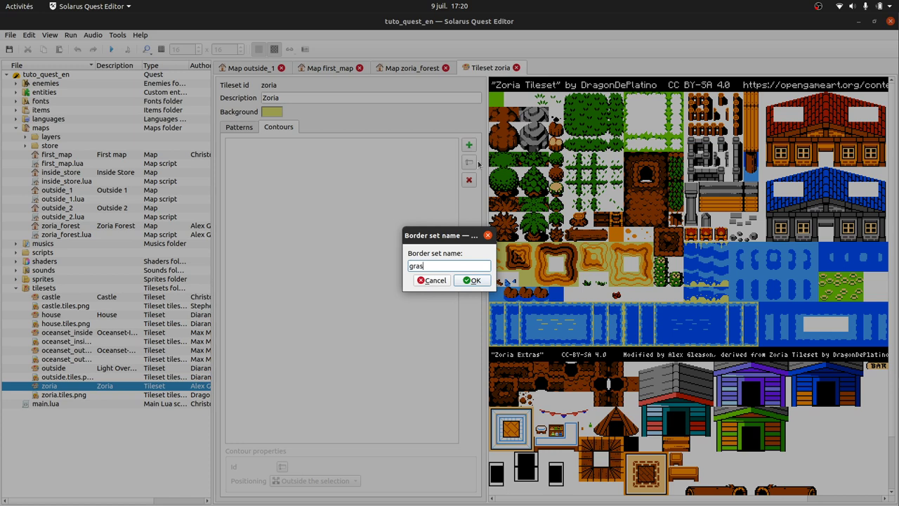
left_click(475, 283)
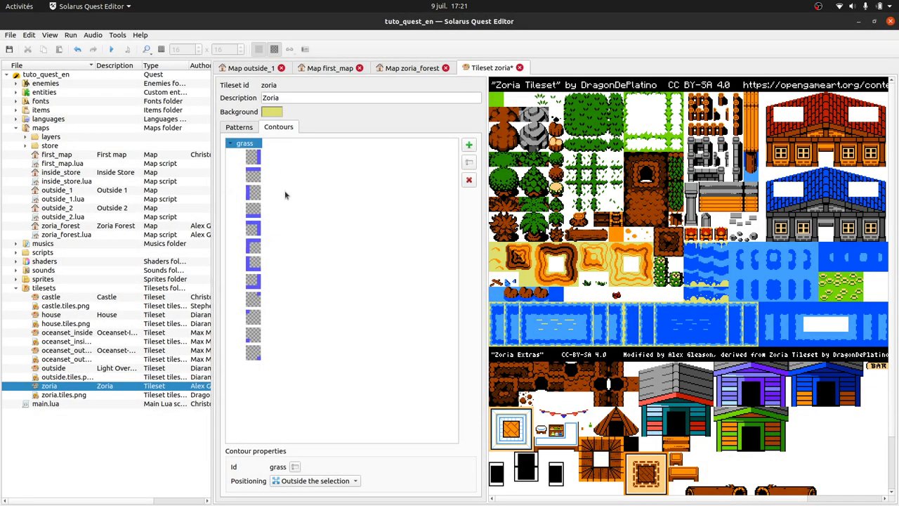
left_click(412, 68)
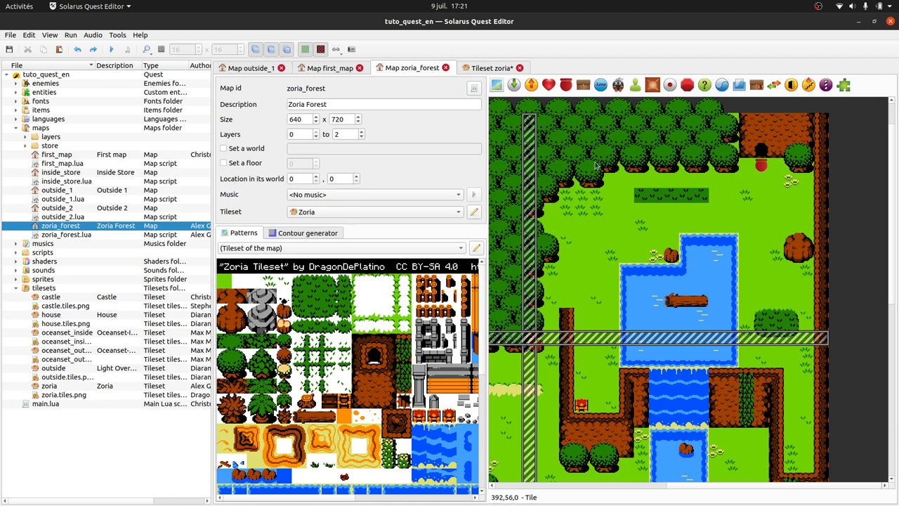
left_click(495, 68)
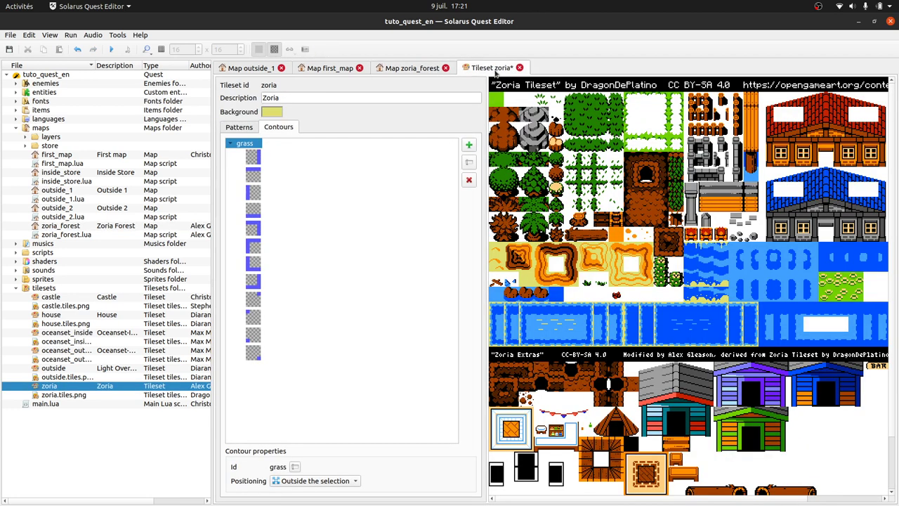
Step: Examine the properties and available commands of the dark grass corner and right-side patterns in the zoria tileset
left_click(585, 114)
left_click(573, 104)
left_click(241, 129)
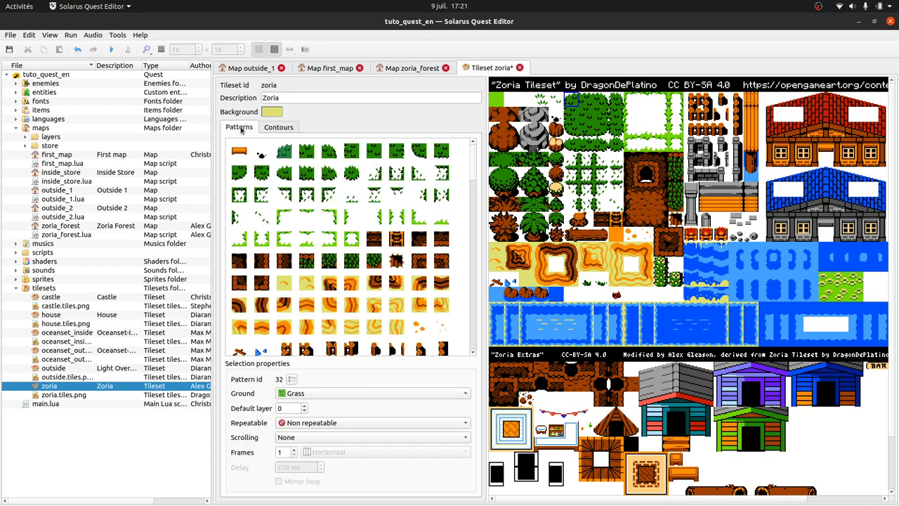
left_click(603, 115)
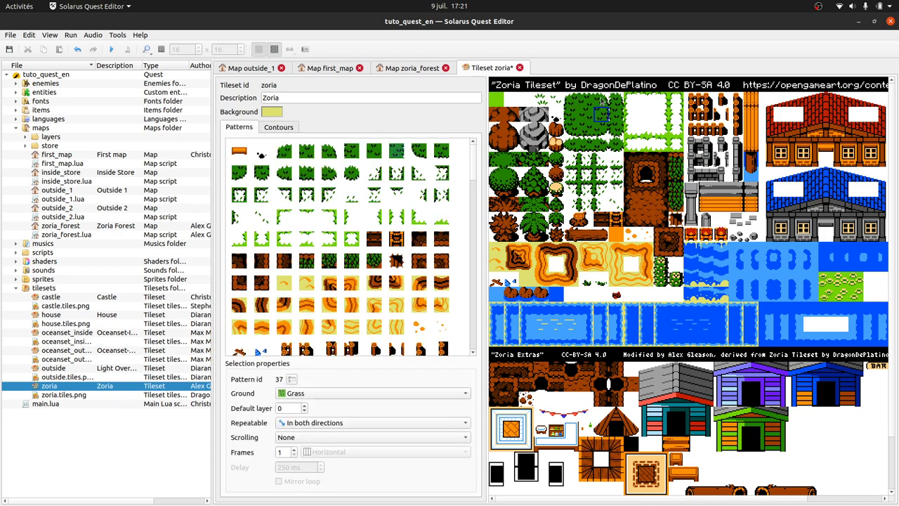
right_click(601, 114)
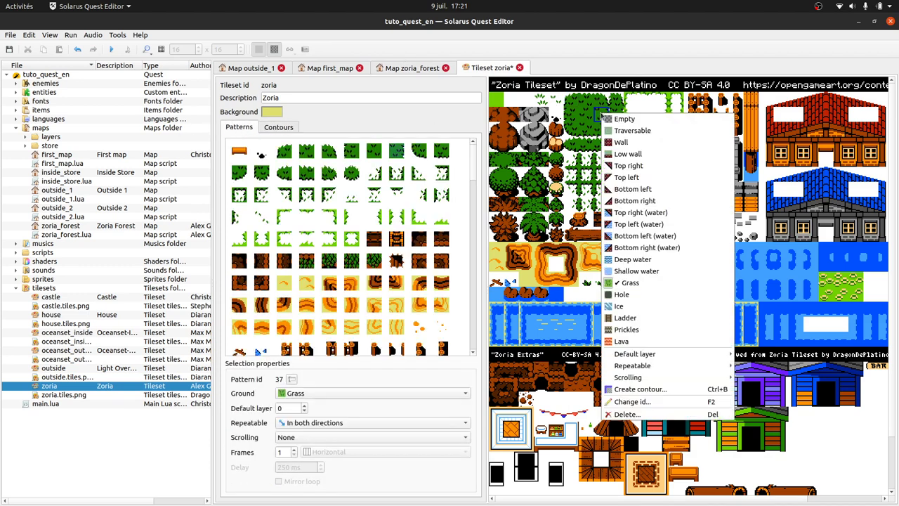
left_click(596, 112)
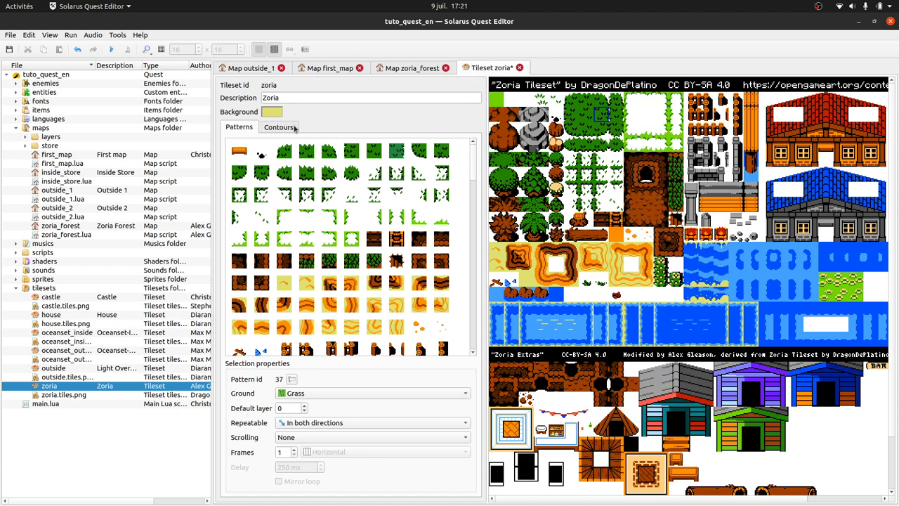
Step: Assign the grass contour's side patterns: 37 to the right, 33 to the top, 35 to the left and 39 to the bottom
left_click(290, 130)
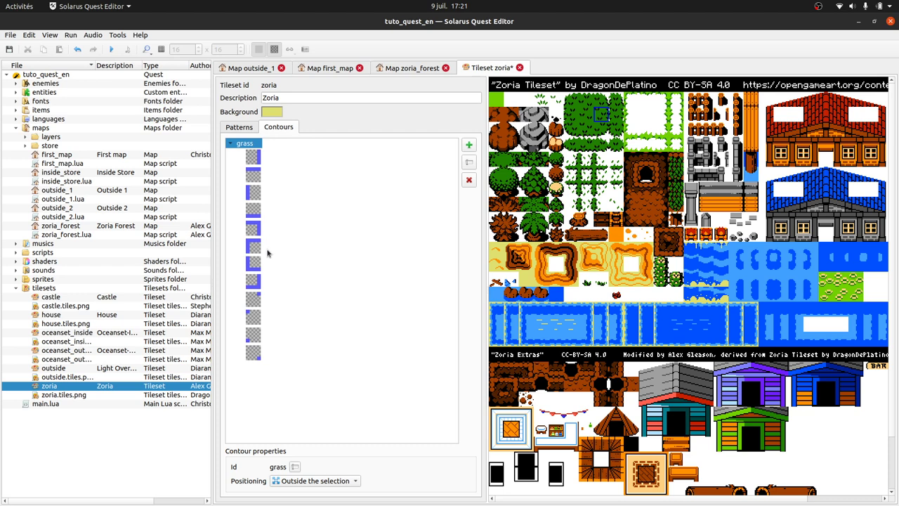
left_click(243, 161)
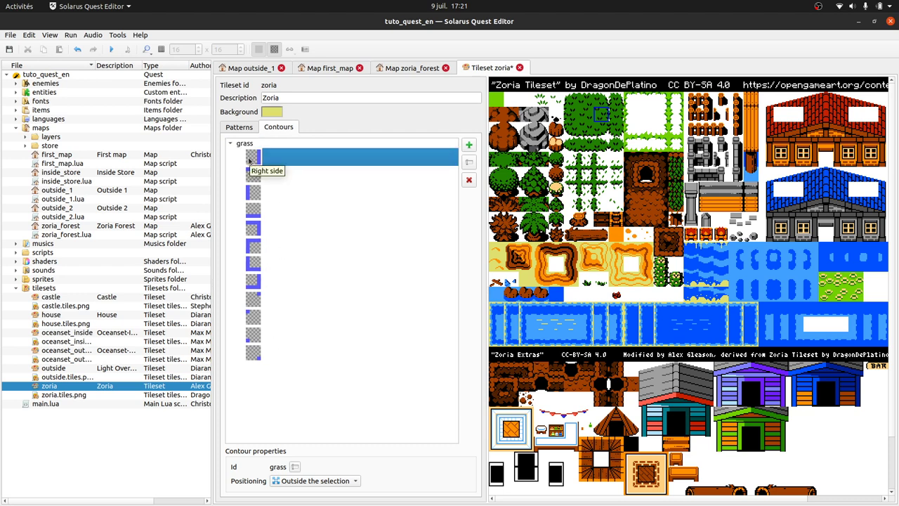
left_click_drag(603, 117, 413, 157)
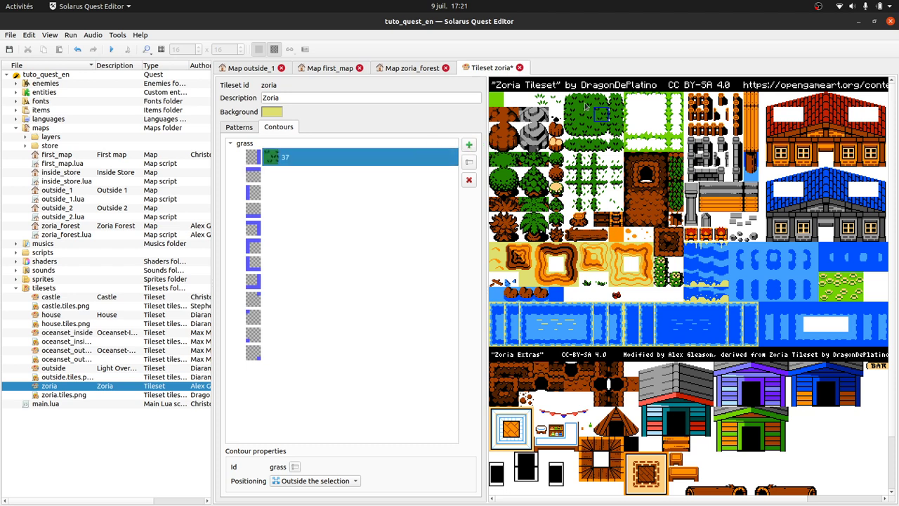
left_click_drag(586, 105, 402, 172)
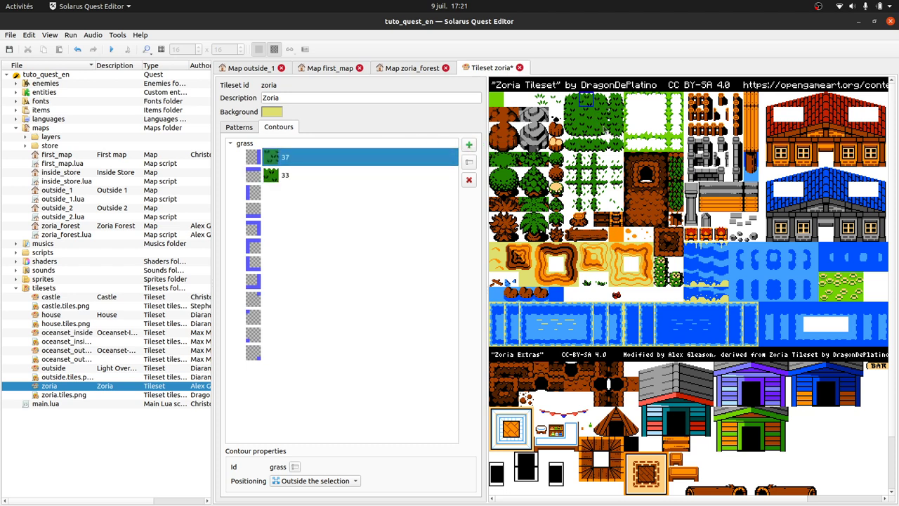
left_click_drag(572, 115, 372, 193)
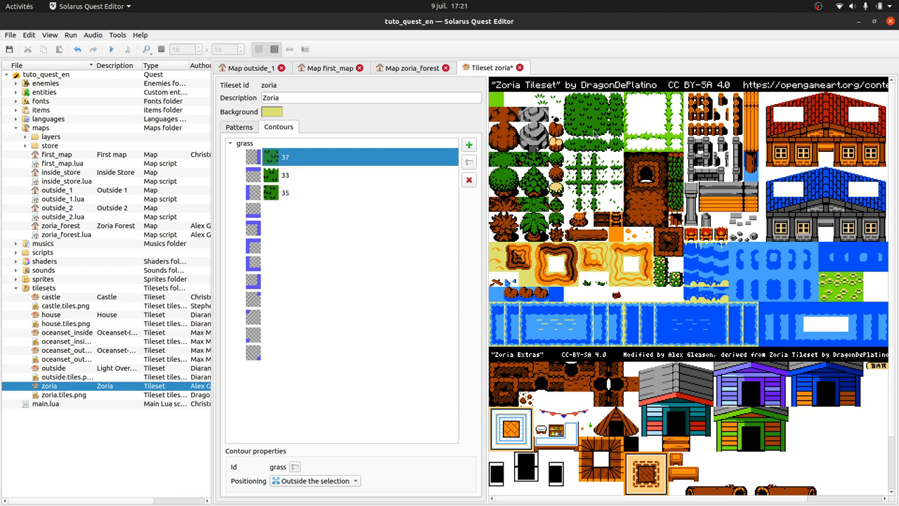
left_click_drag(586, 128, 276, 218)
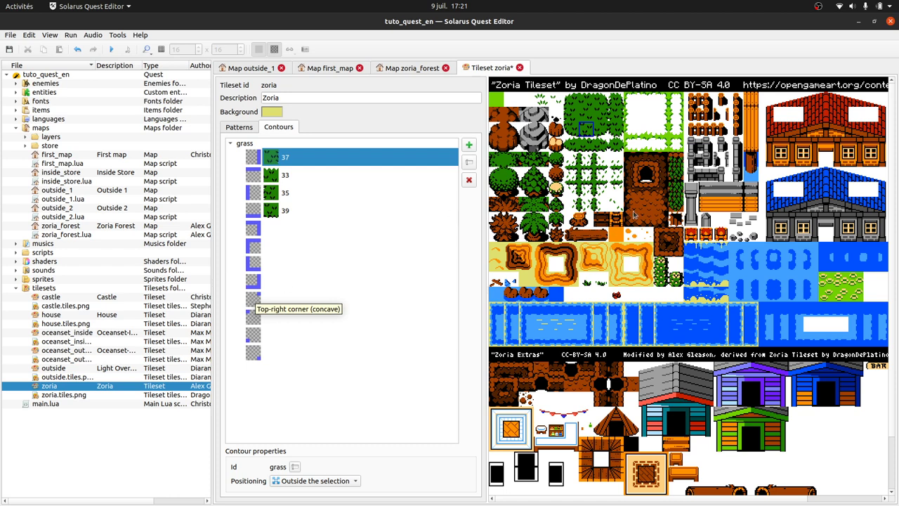
Step: Assign patterns 34, 32, 38 and 40 to the grass contour's top-right, top-left, bottom-left and bottom-right convex corners, and save the tileset
left_click_drag(601, 99, 347, 224)
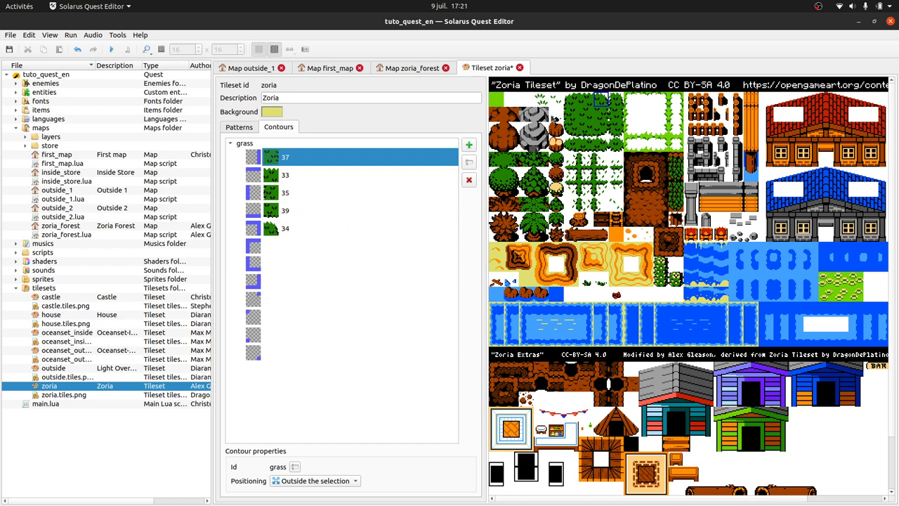
left_click_drag(569, 100, 290, 247)
left_click(570, 129)
left_click_drag(503, 168, 331, 260)
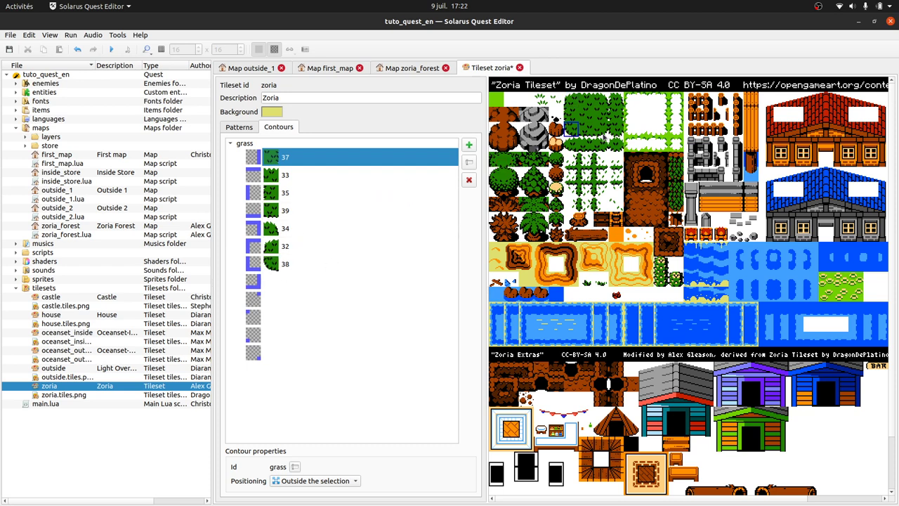
left_click_drag(601, 130, 281, 282)
key("ctrl+s")
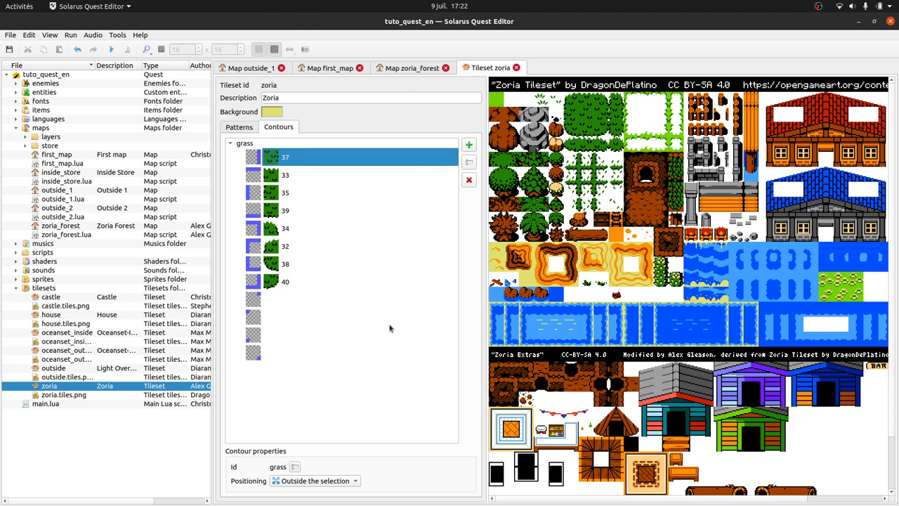
Step: Generate contour tiles around the dark grass strip in zoria_forest, using the grass contour from the map's tileset
left_click(403, 68)
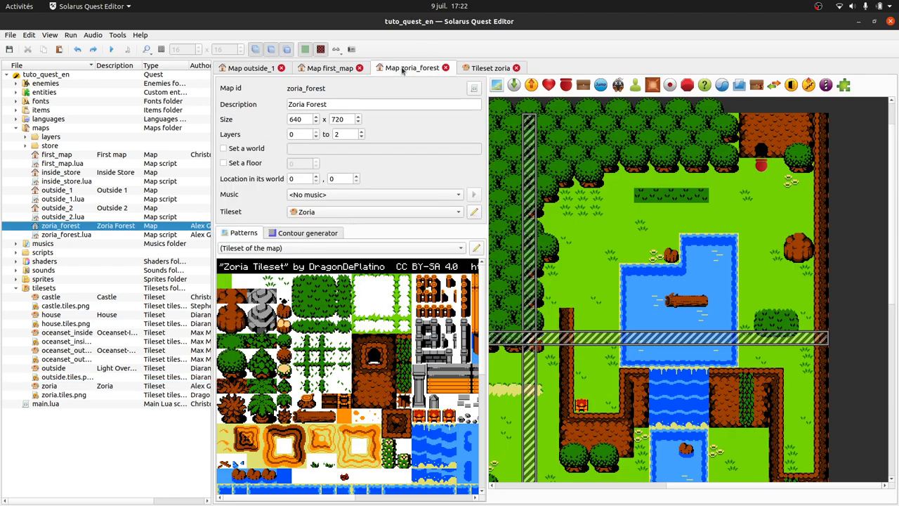
left_click(689, 199)
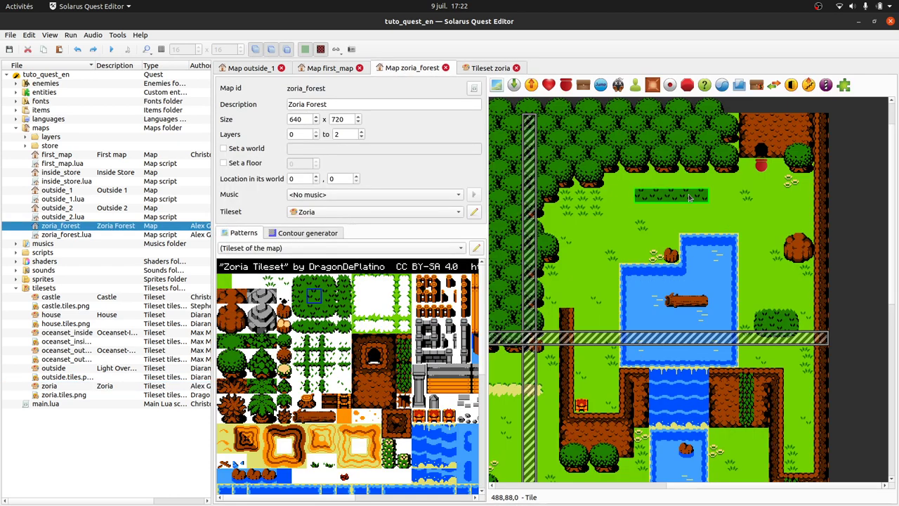
left_click(321, 233)
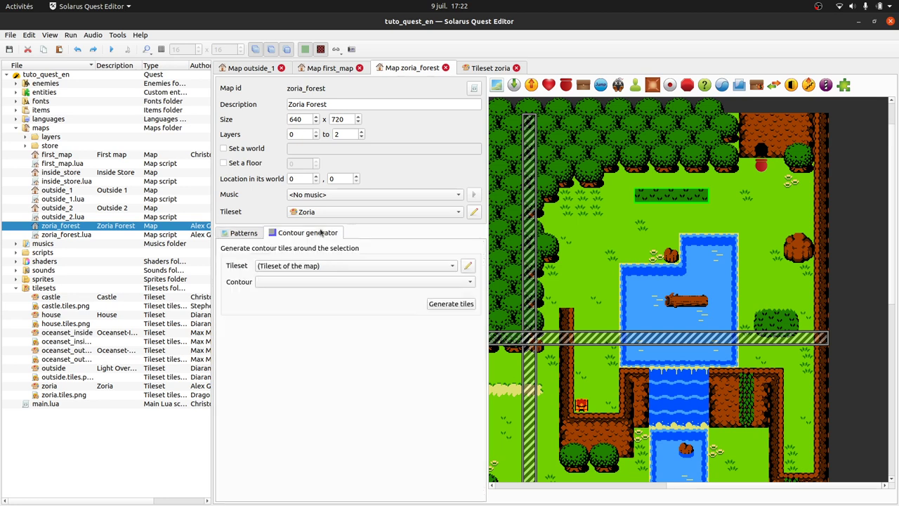
left_click(320, 267)
left_click(315, 273)
left_click(314, 270)
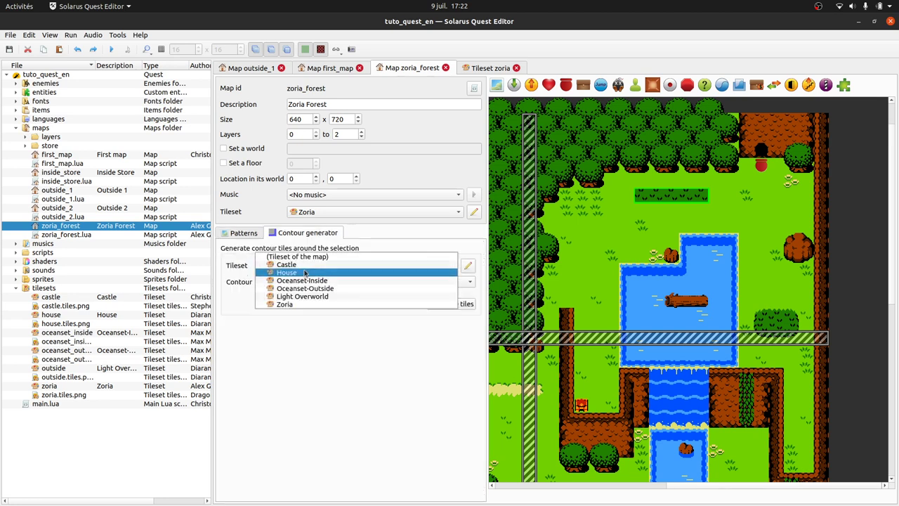
left_click(307, 258)
left_click(308, 266)
left_click(307, 256)
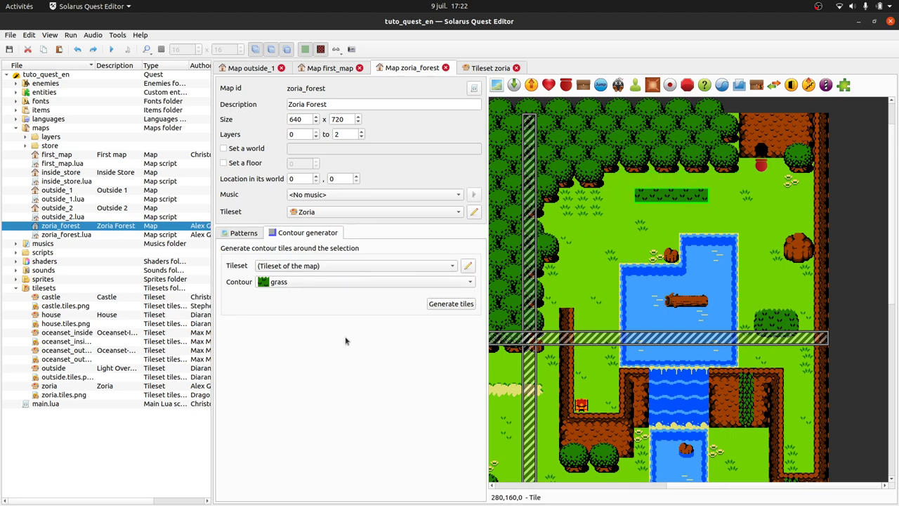
left_click(463, 305)
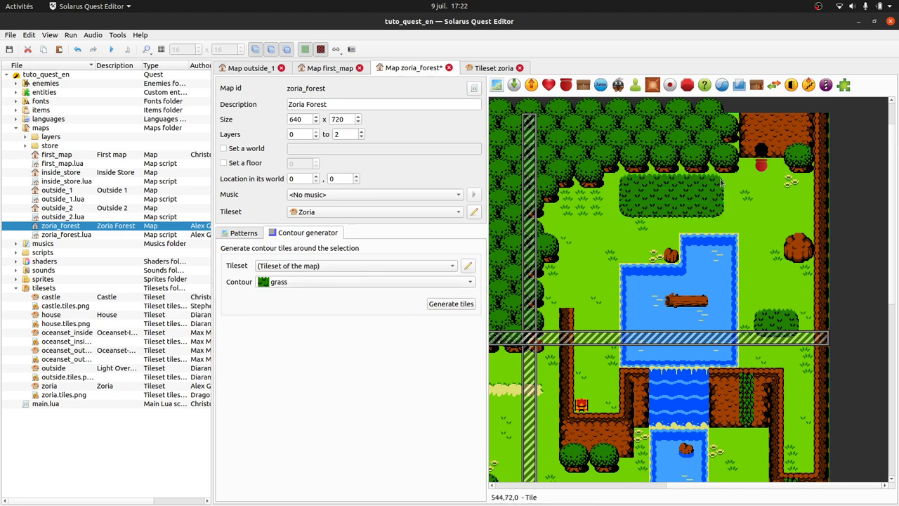
Step: Undo the border, add a second dark grass strip offset diagonally below the first, and generate the grass contour around both
key("ctrl+z")
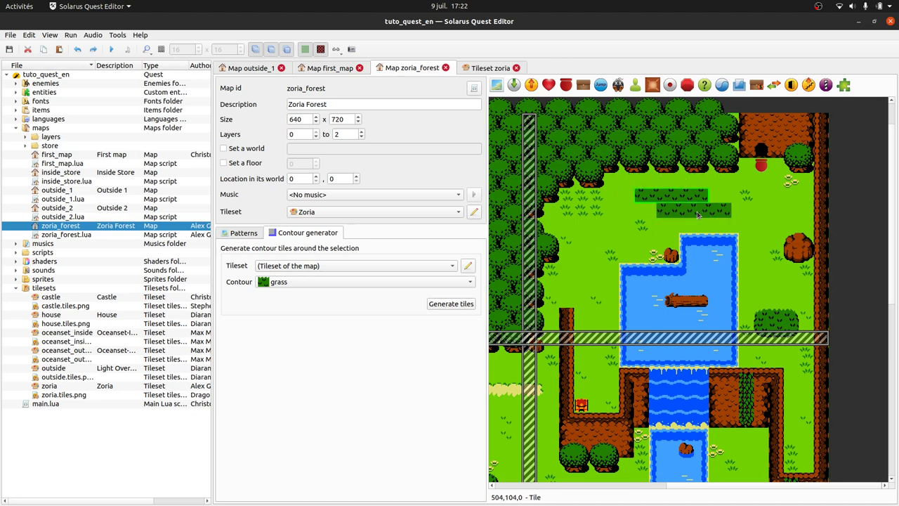
left_click(688, 211)
left_click(686, 201, "ctrl")
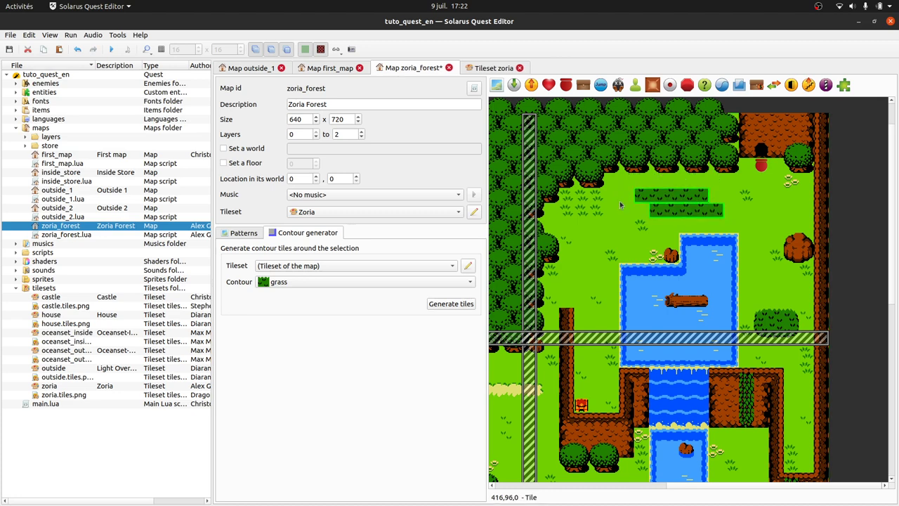
scroll(694, 210, "up", 1, "ctrl")
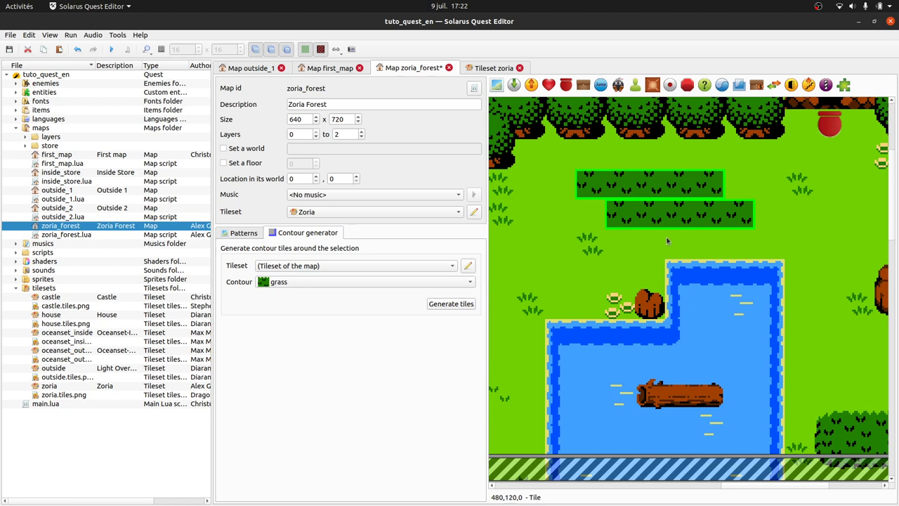
key("ctrl+y")
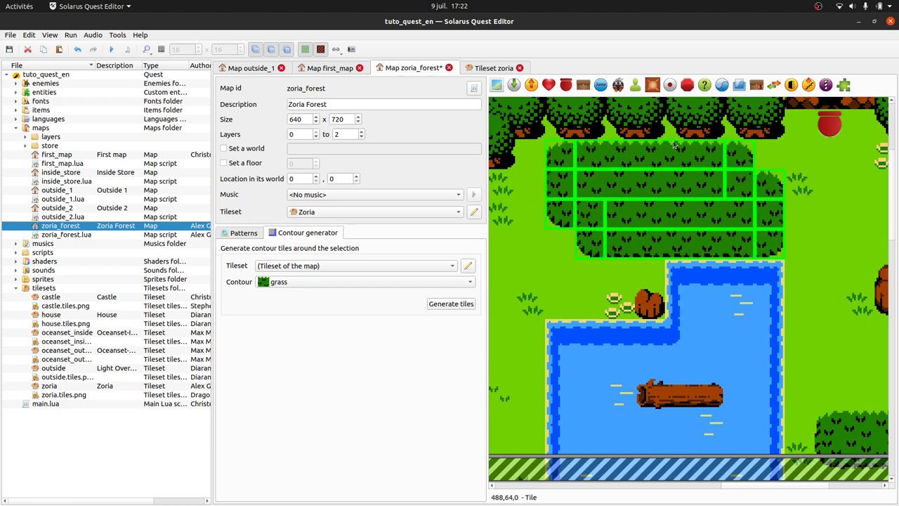
left_click(653, 370)
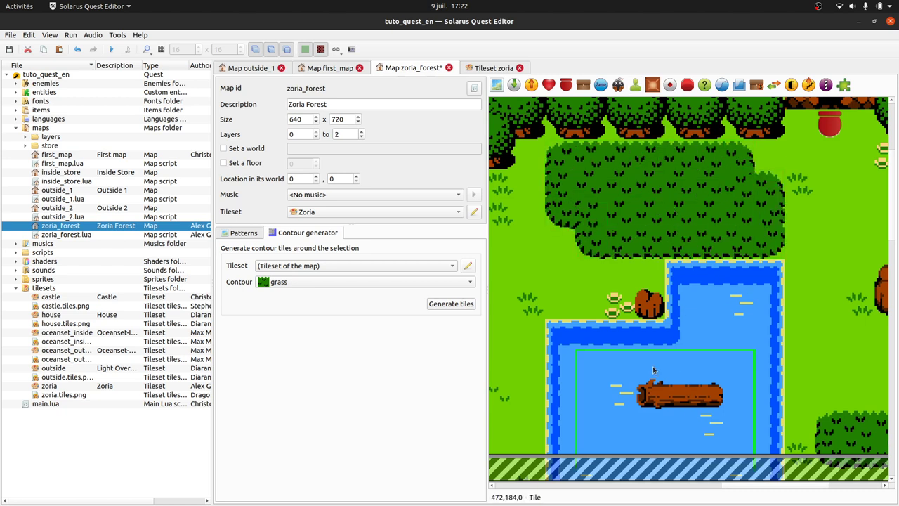
Step: Delete the two contour tiles at the inner corners where the dark grass strips are staggered
left_click(582, 223)
left_click(597, 226)
key("Delete")
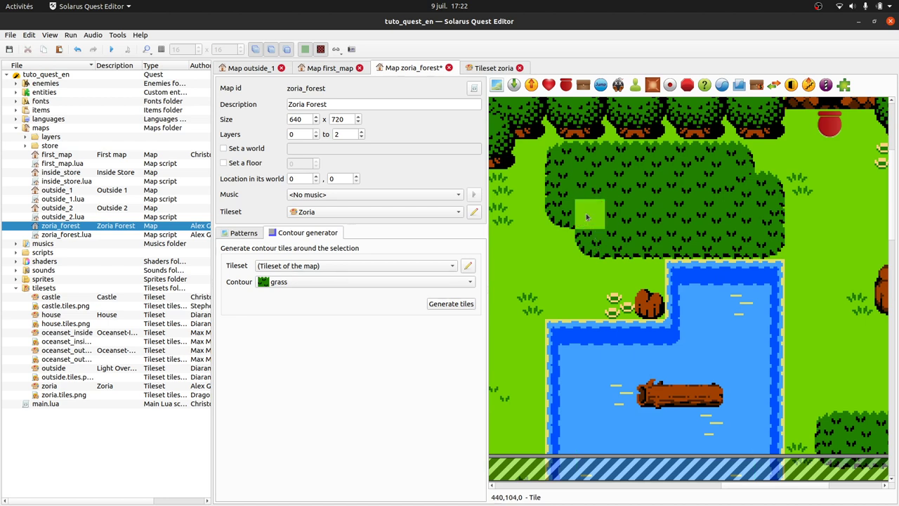
left_click(742, 183)
key("Delete")
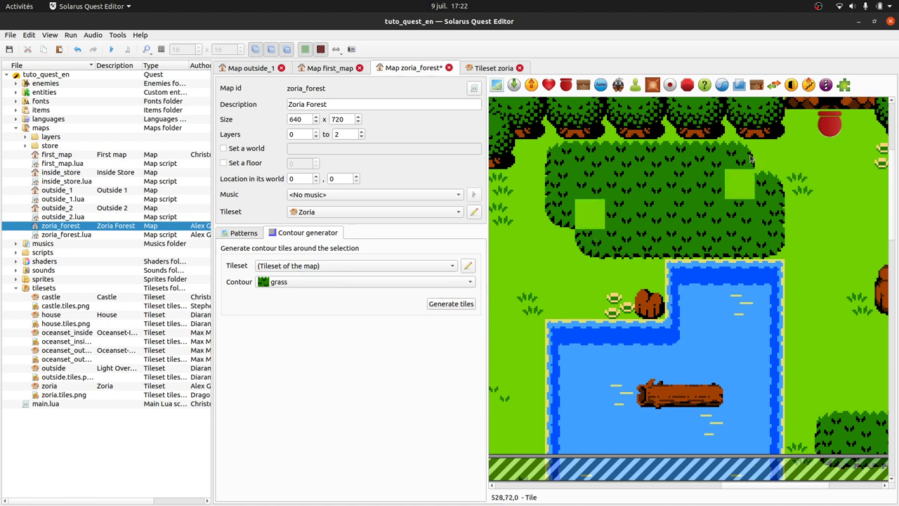
Step: Fill the two gaps in the dark grass with the plain dark grass center pattern and save the zoria_forest map
left_click(244, 234)
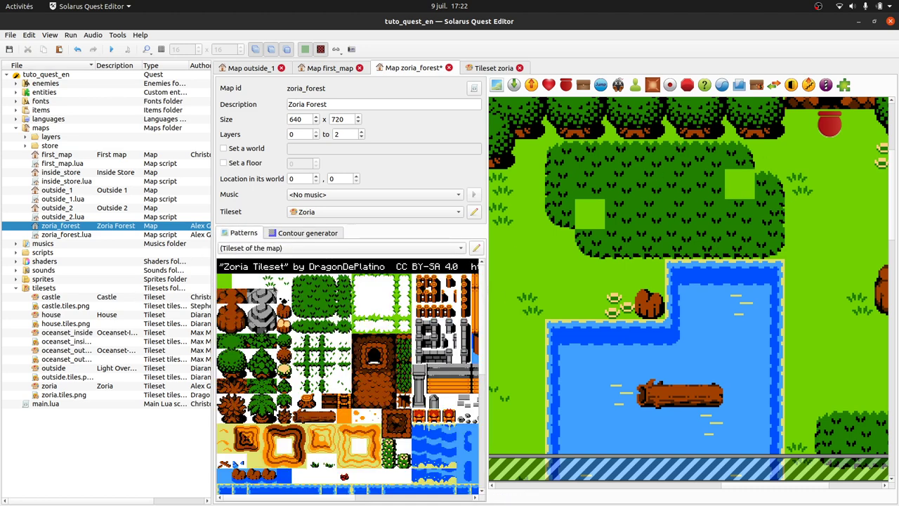
left_click(300, 294)
scroll(316, 298, "up", 1, "ctrl")
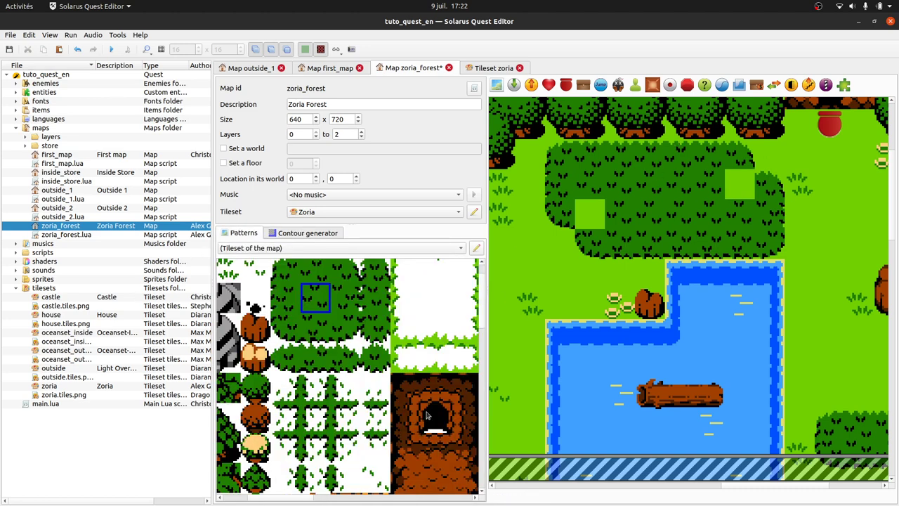
left_click(591, 214)
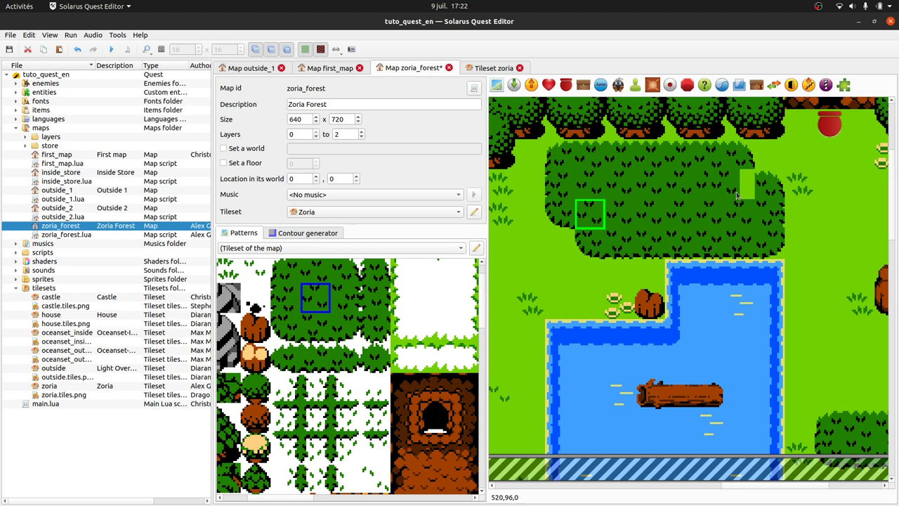
left_click(744, 186)
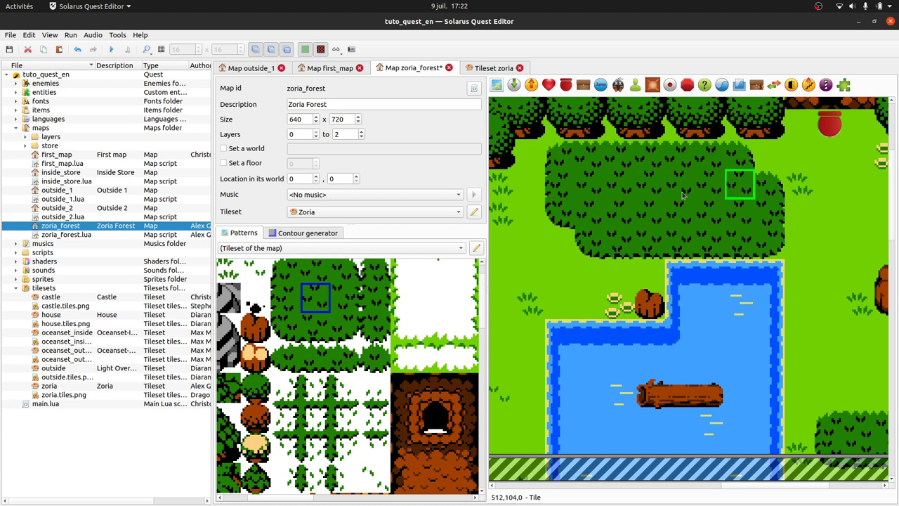
scroll(629, 185, "down", 2, "ctrl")
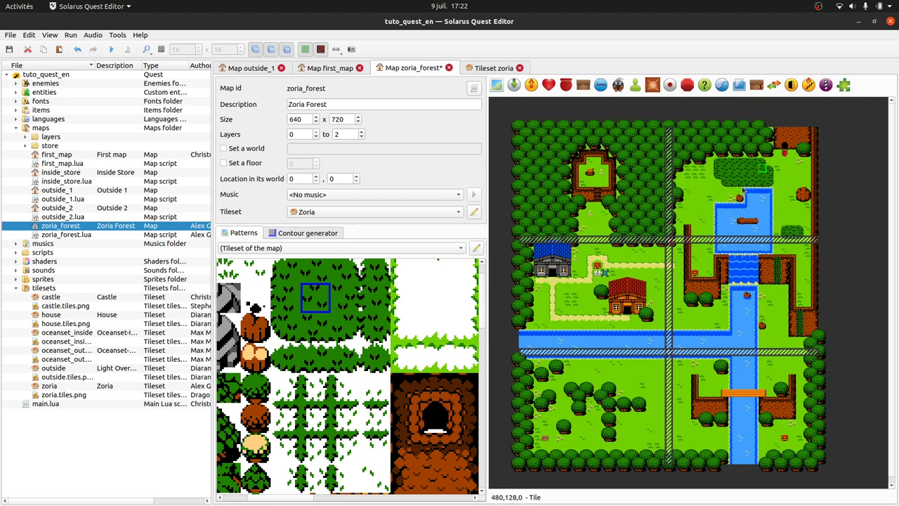
scroll(749, 172, "up", 1, "ctrl")
key("ctrl+s")
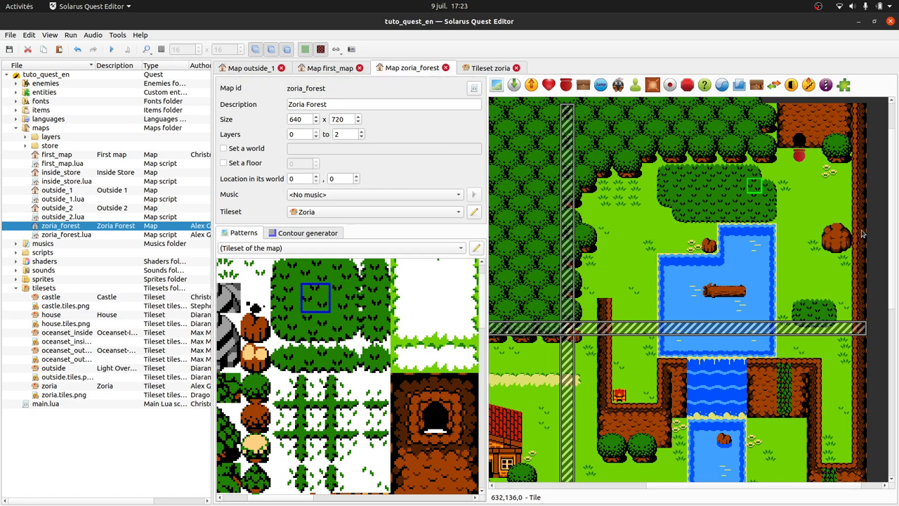
left_click(888, 227)
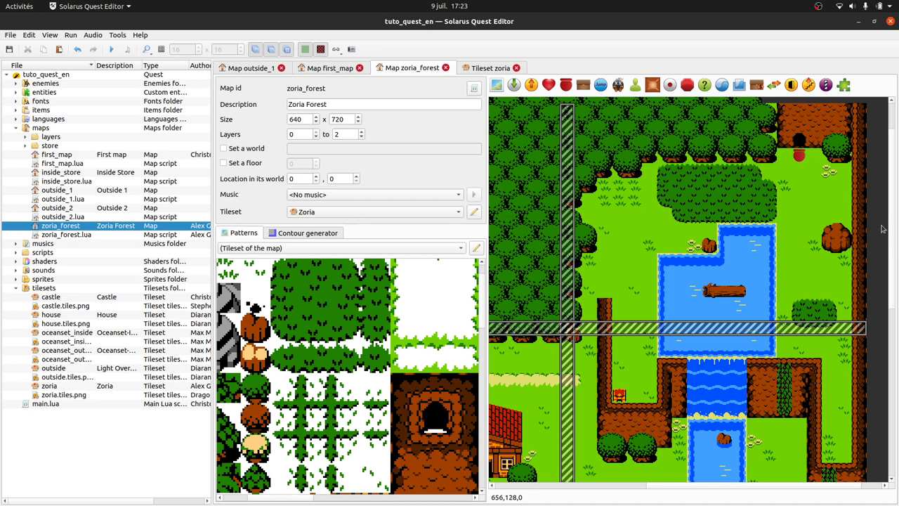
Step: Switch to the outside_1 map
left_click(309, 72)
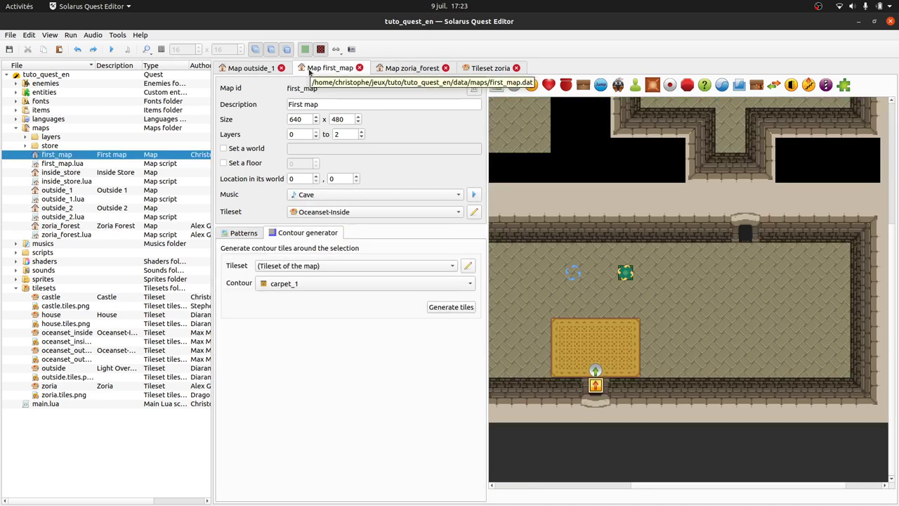
scroll(309, 72, "up", 1)
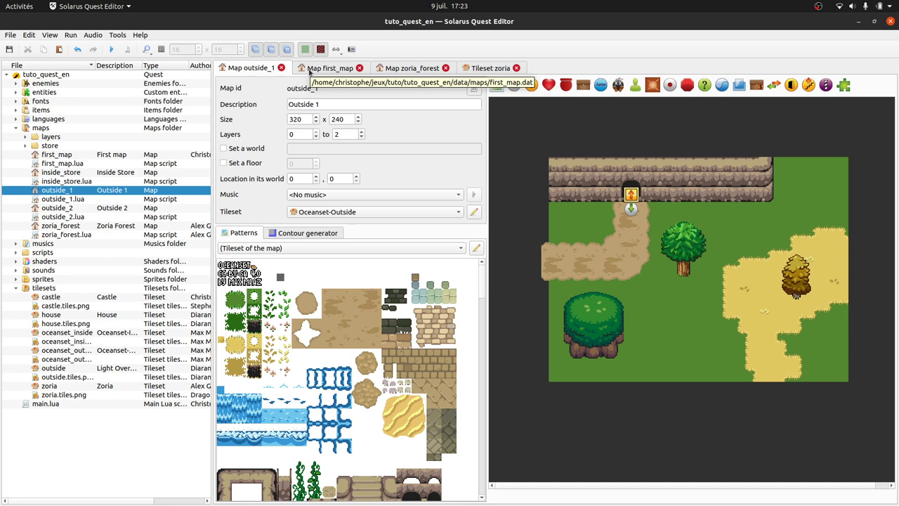